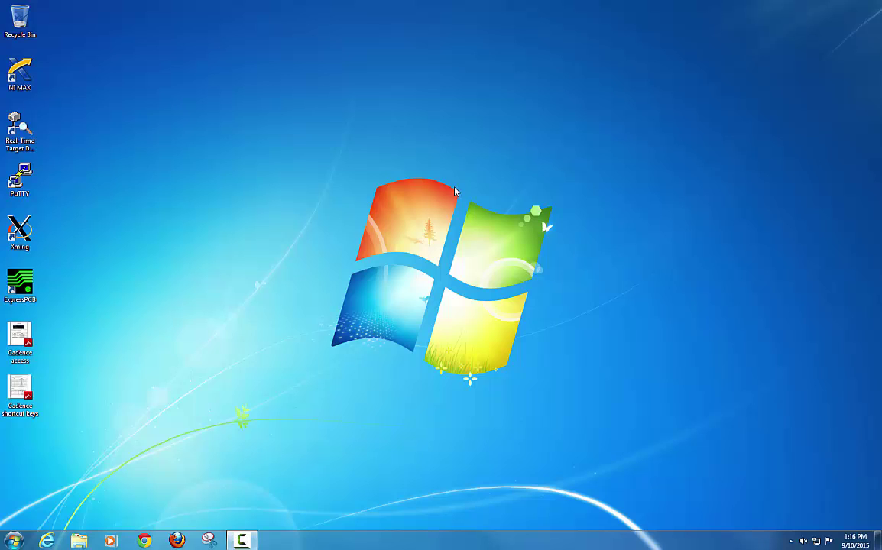
Step: Launch Xming and confirm its X icon appears among the hidden tray icons
double_click(23, 240)
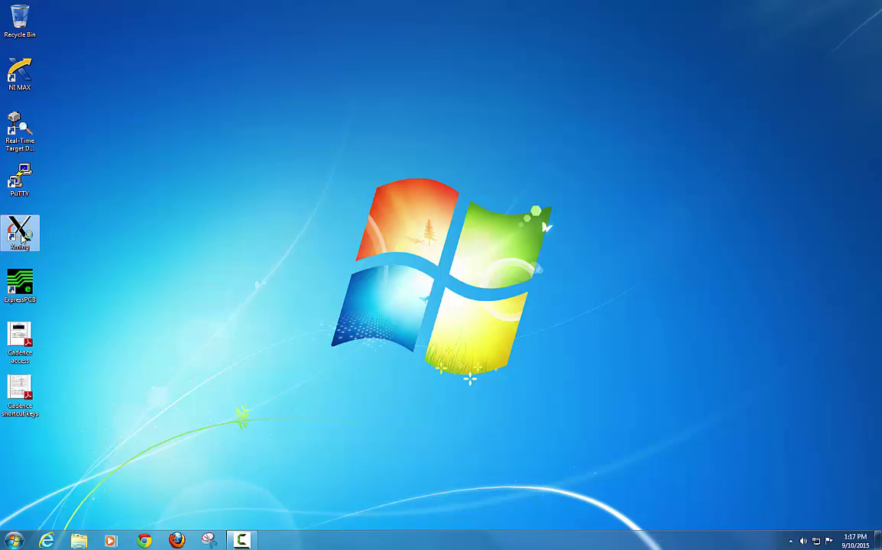
left_click(790, 541)
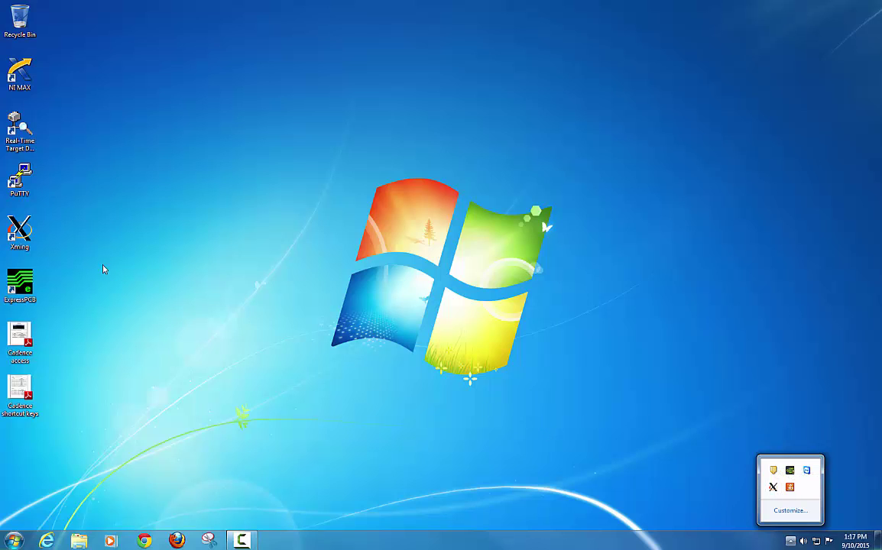
left_click(60, 227)
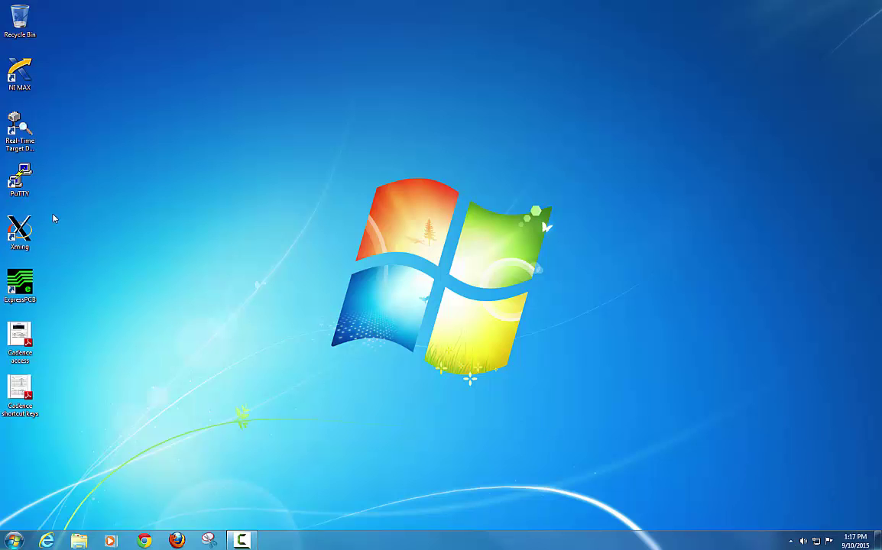
Step: Open PuTTY, connect using the saved Seacat x11 session, and center the terminal window
double_click(20, 184)
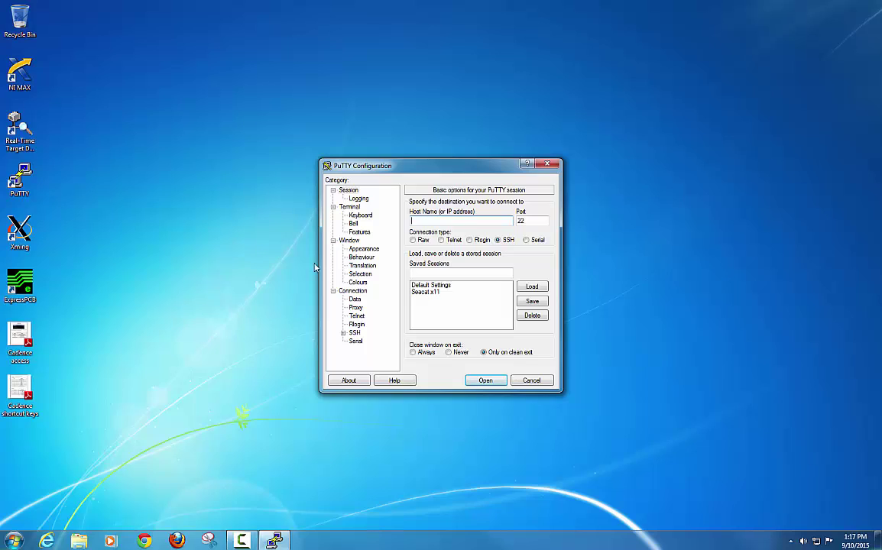
left_click(432, 292)
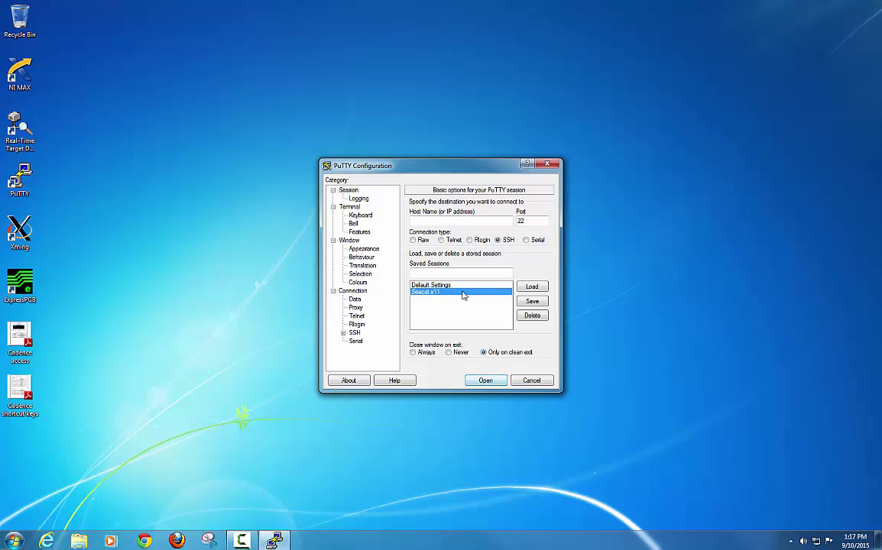
left_click(483, 382)
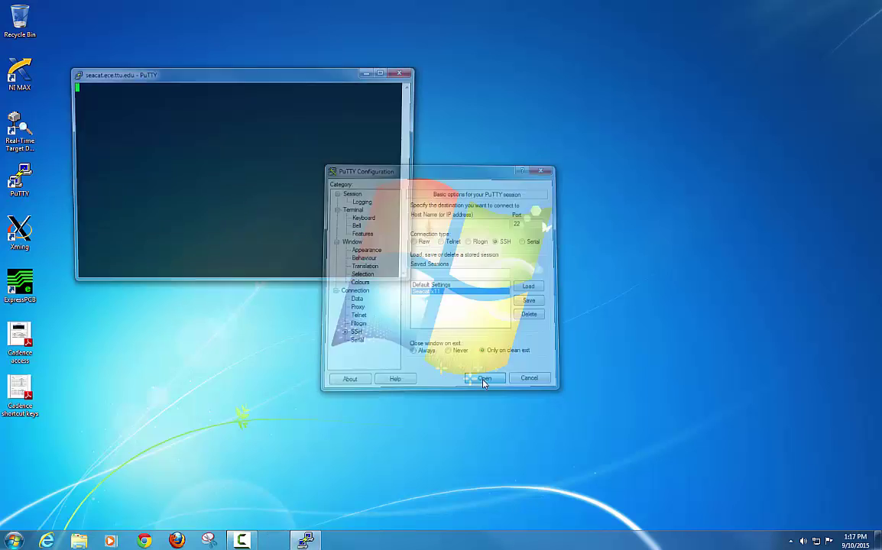
left_click_drag(266, 80, 411, 87)
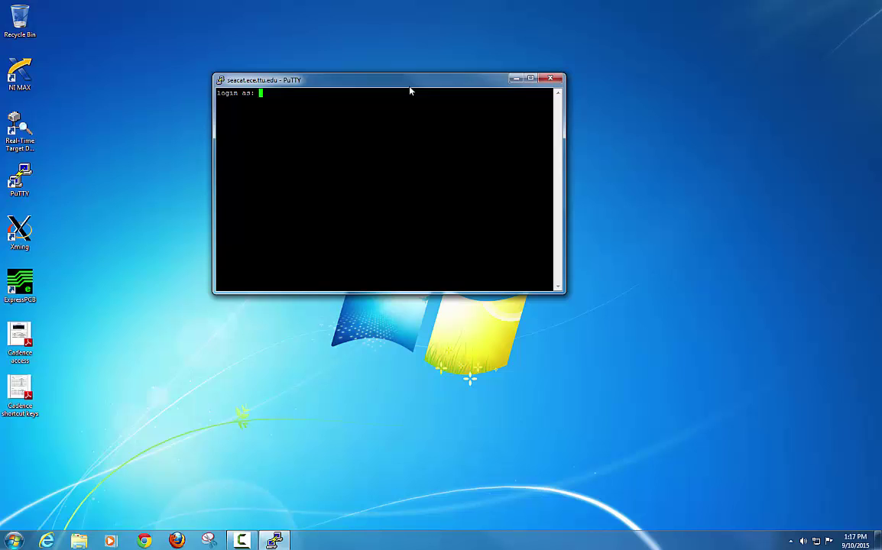
Step: Log in to seacat by entering the account username and password
key("Return")
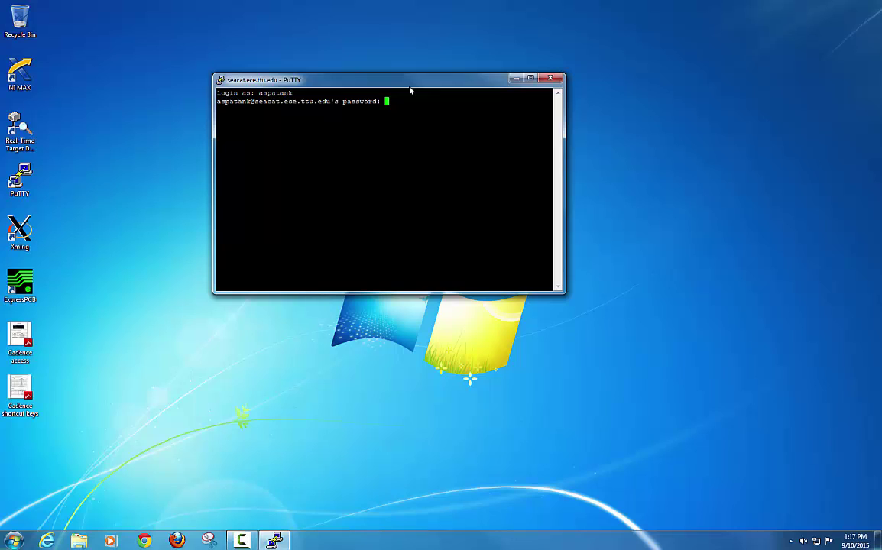
key("Return")
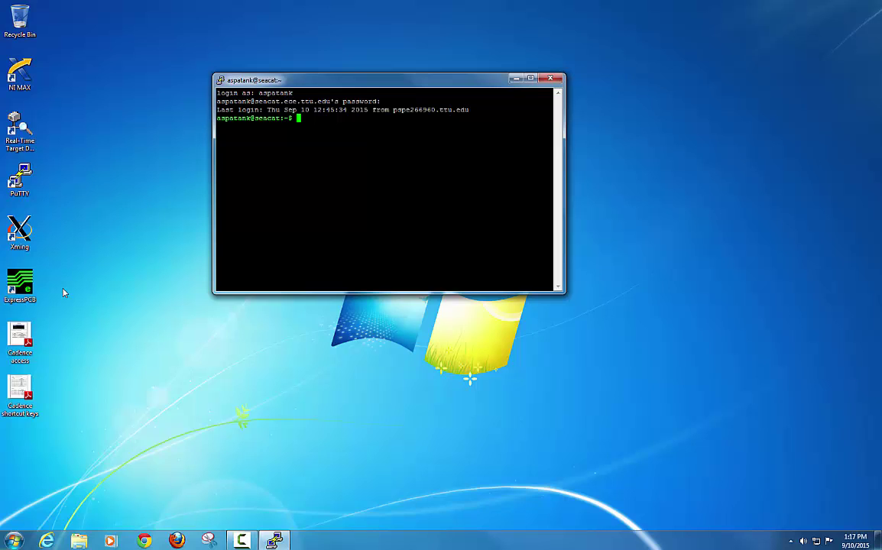
Step: Open Cadence access.pdf maximized at the 180nm Process Design Kit steps, then minimize it
double_click(26, 342)
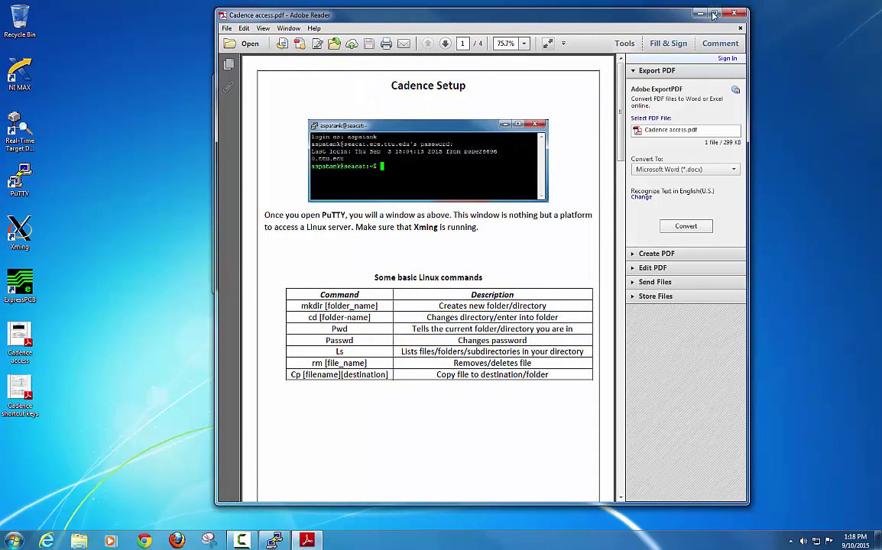
left_click(713, 16)
scroll(759, 156, "down", 4)
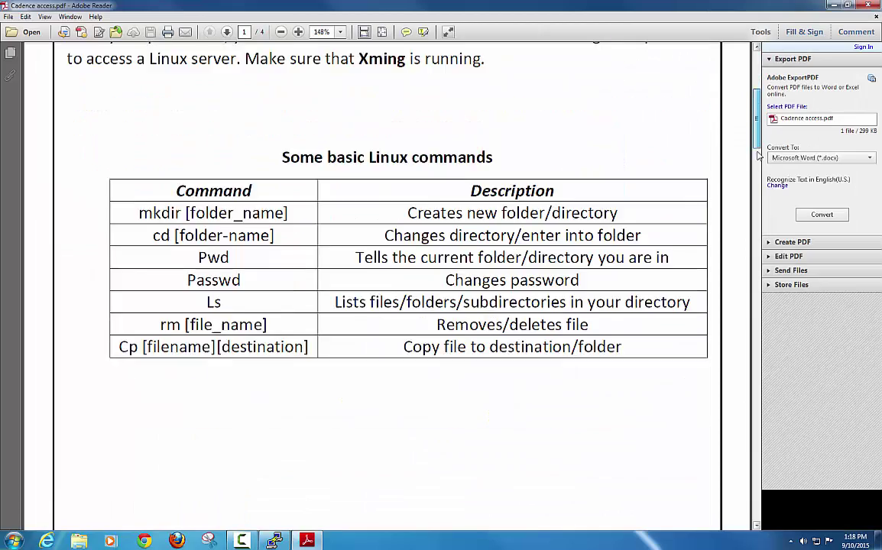
left_click_drag(759, 156, 755, 344)
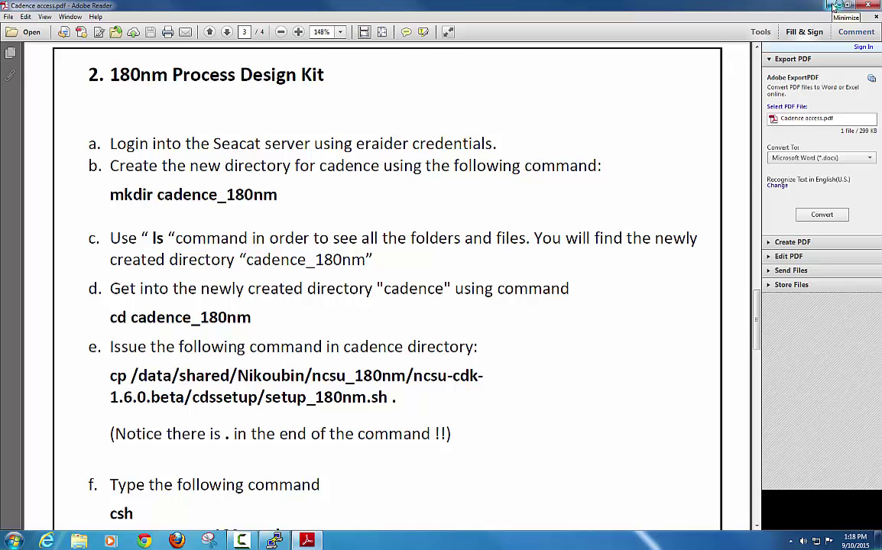
left_click(835, 5)
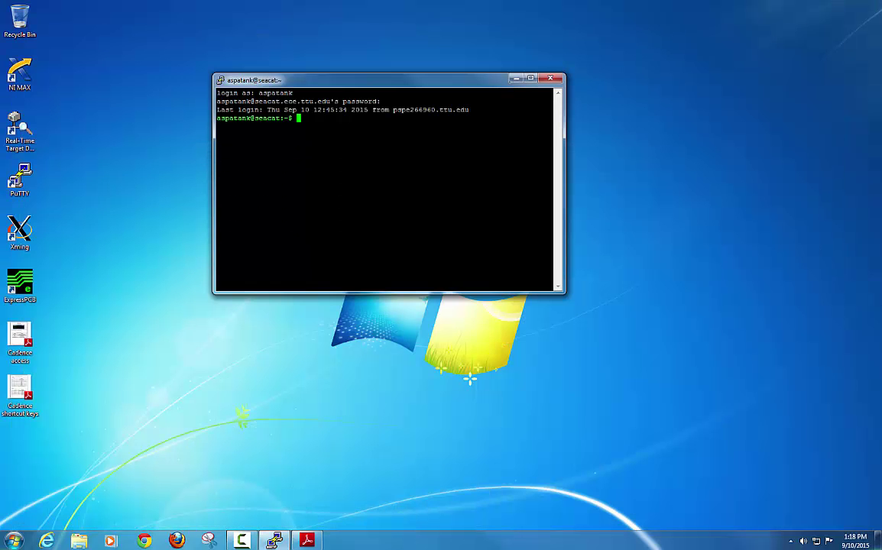
Step: Discard the mkdir cadence_680nm command and list the home folder with ls
type("mkdir cadence_680nm")
key("BackSpace")
key("BackSpace")
key("BackSpace")
key("BackSpace")
key("BackSpace")
key("BackSpace")
key("BackSpace")
key("BackSpace")
key("BackSpace")
key("BackSpace")
key("BackSpace")
key("BackSpace")
key("BackSpace")
key("BackSpace")
key("BackSpace")
key("BackSpace")
key("BackSpace")
key("BackSpace")
key("BackSpace")
type("ls")
key("Return")
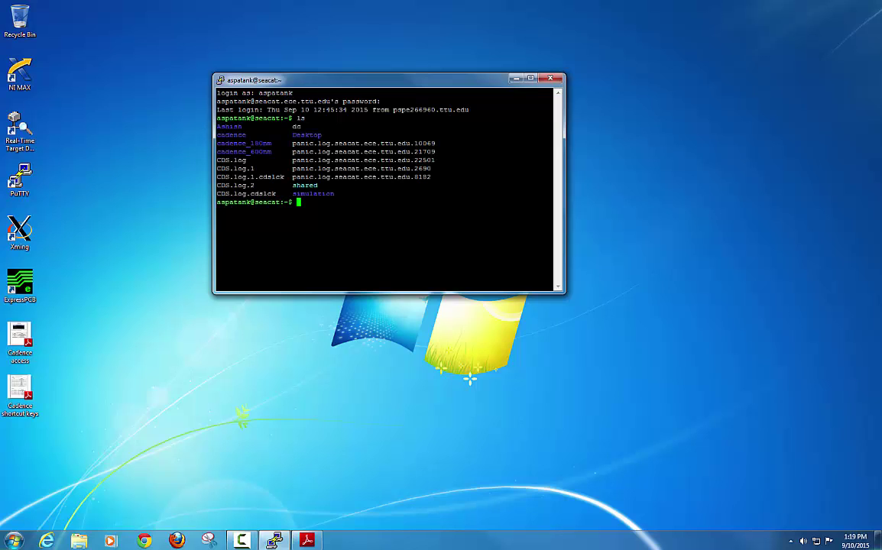
Step: Change into the cadence_180nm directory with cd cadence_180nm
double_click(272, 143)
left_click(273, 144)
type("cd cadence_180nm")
key("Return")
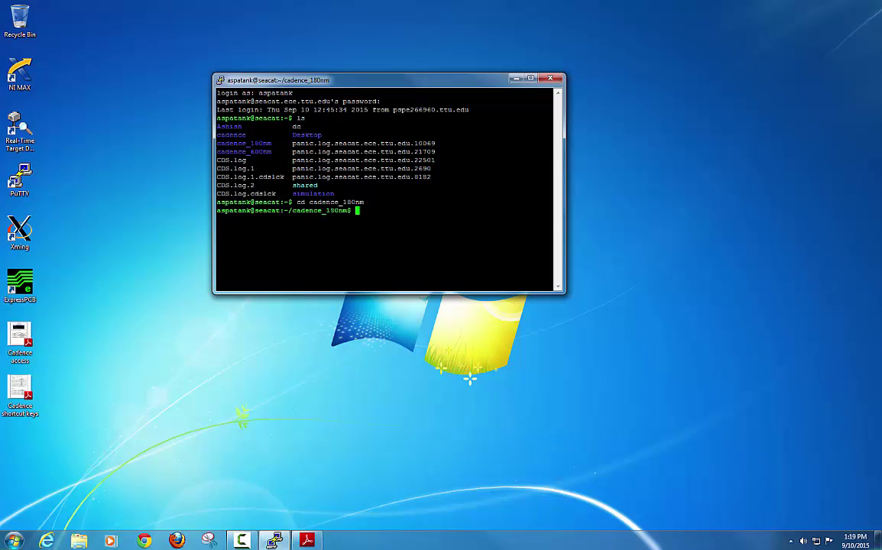
left_click_drag(353, 211, 221, 210)
left_click(309, 210)
Step: Copy setup_180nm.sh from the shared ncsu-cdk-1.6.0.beta/cdssetup folder into the current directory
left_click(307, 540)
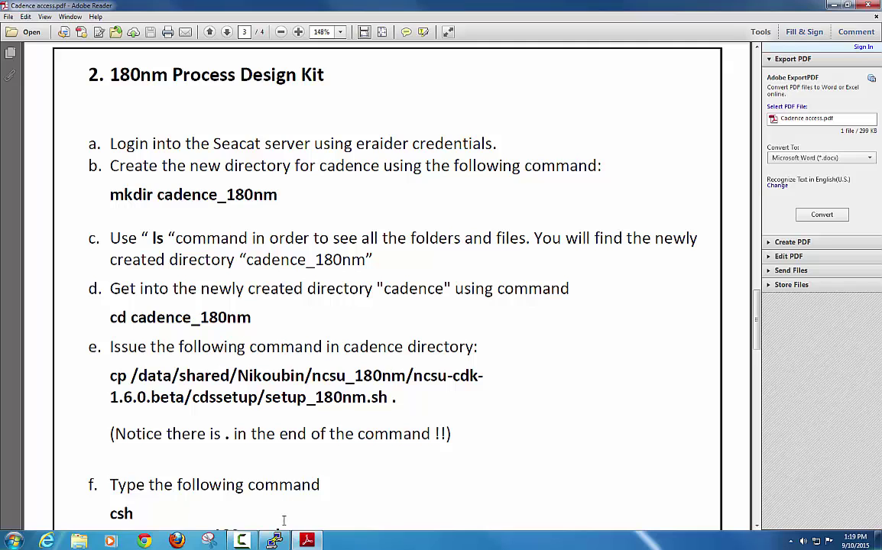
left_click(275, 540)
left_click_drag(334, 81, 302, 81)
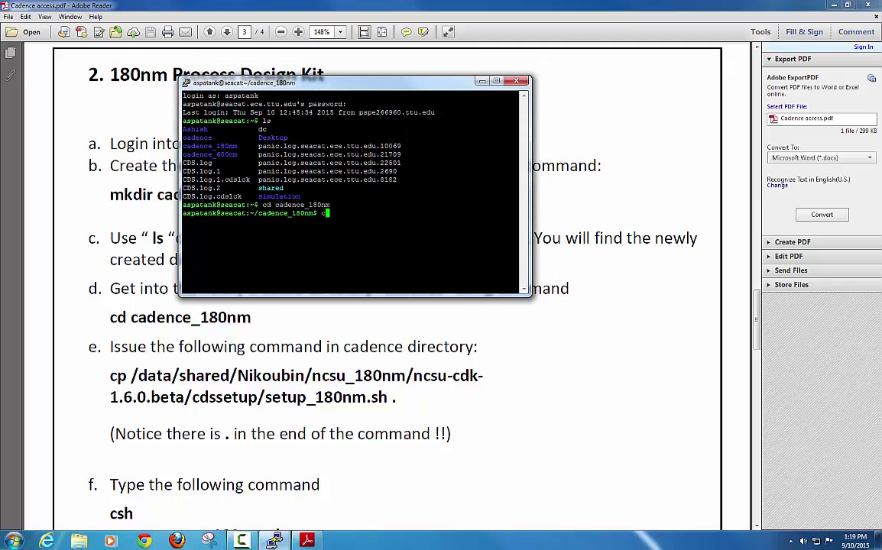
type("cp /data/shared/Nikou")
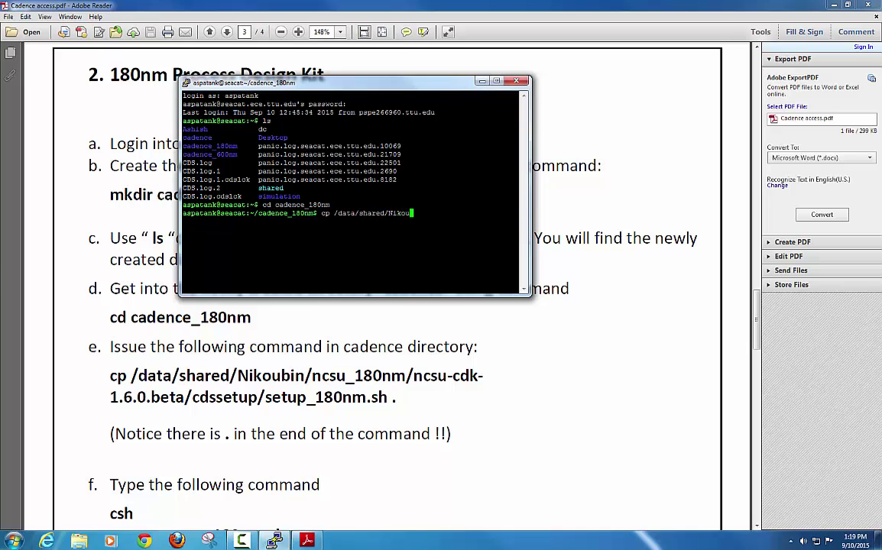
type("bin/ncsu_180nm/ncsu")
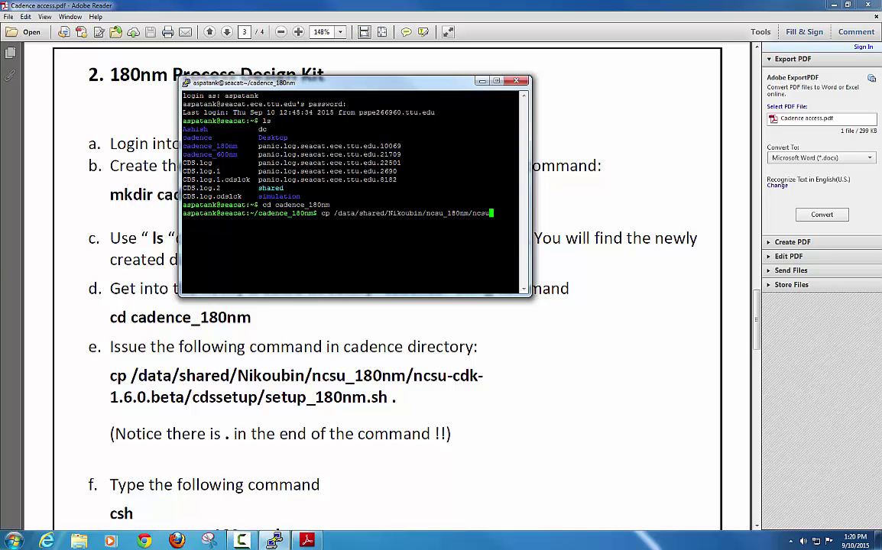
type("-cdk-1.6.0.")
type("beta/cdssetup")
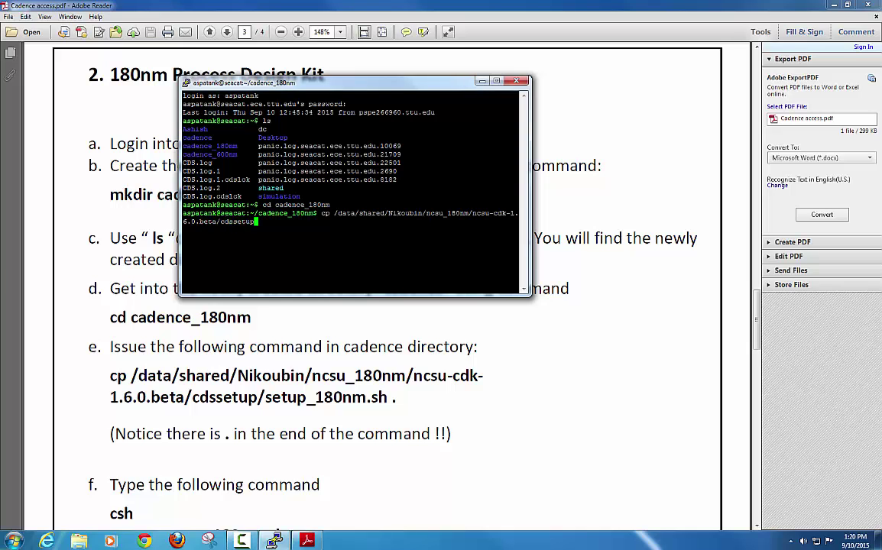
type("/setup_180nm.sh .")
key("Return")
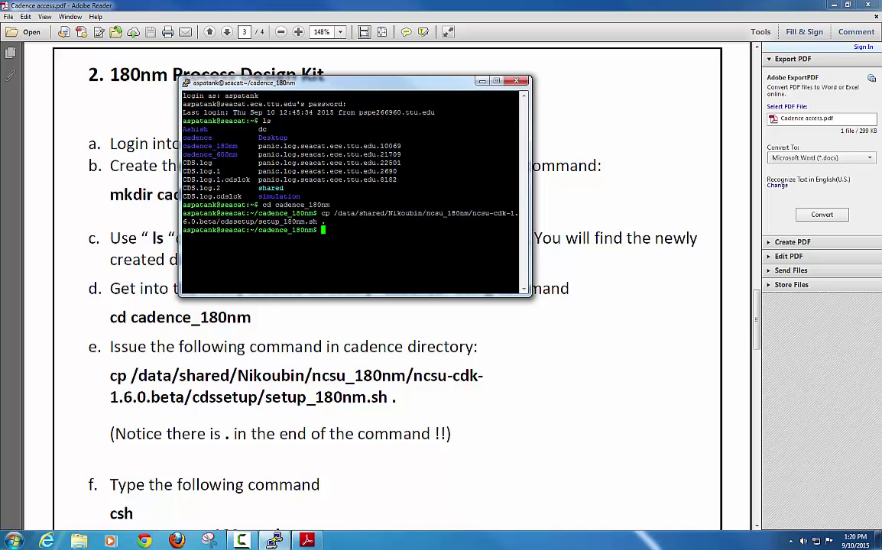
left_click_drag(756, 299, 758, 329)
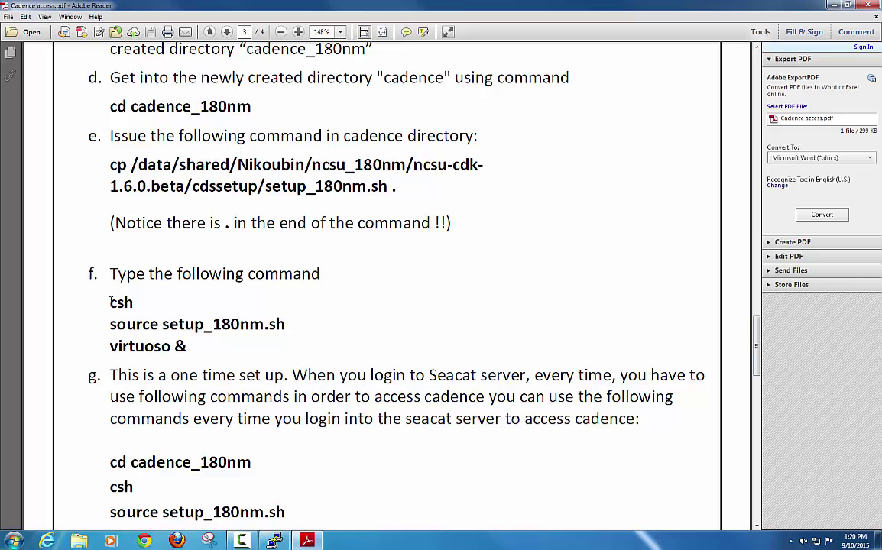
Step: Start a C shell and source setup_180nm.sh
left_click_drag(111, 303, 195, 349)
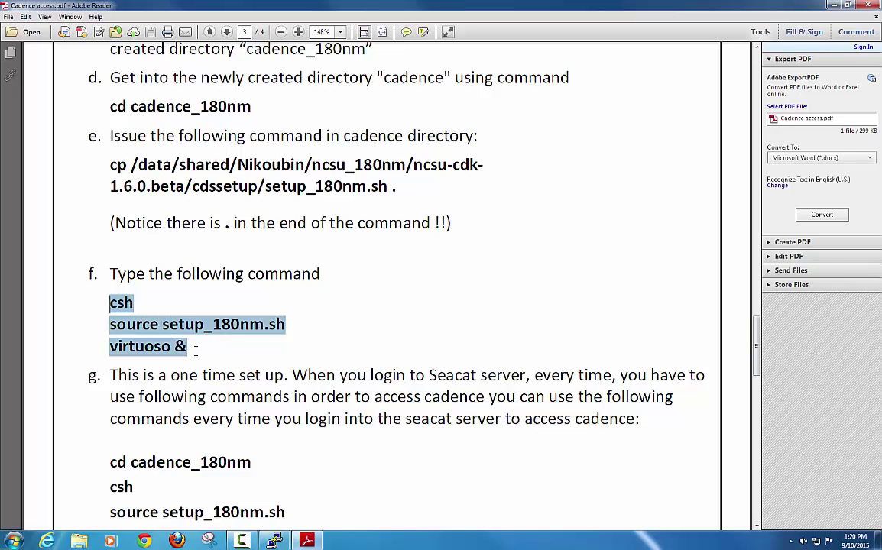
key("alt+Tab")
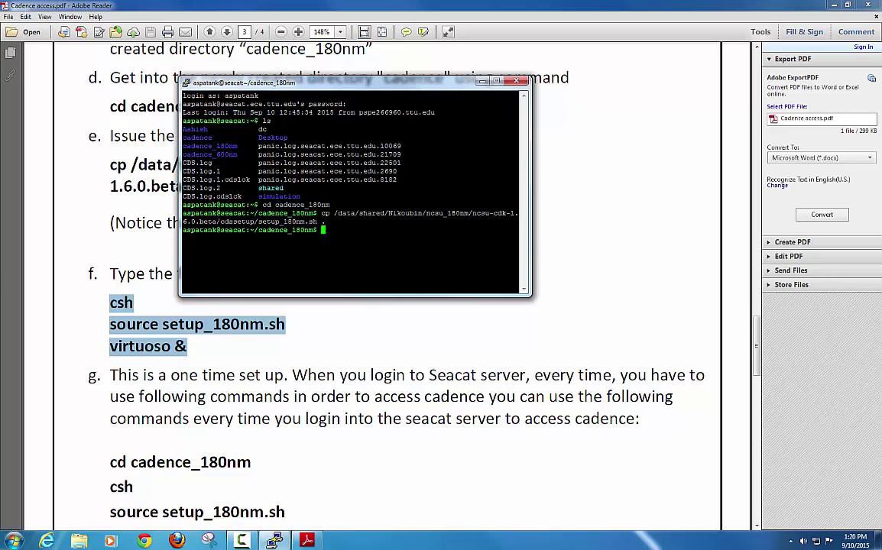
type("csh")
key("Return")
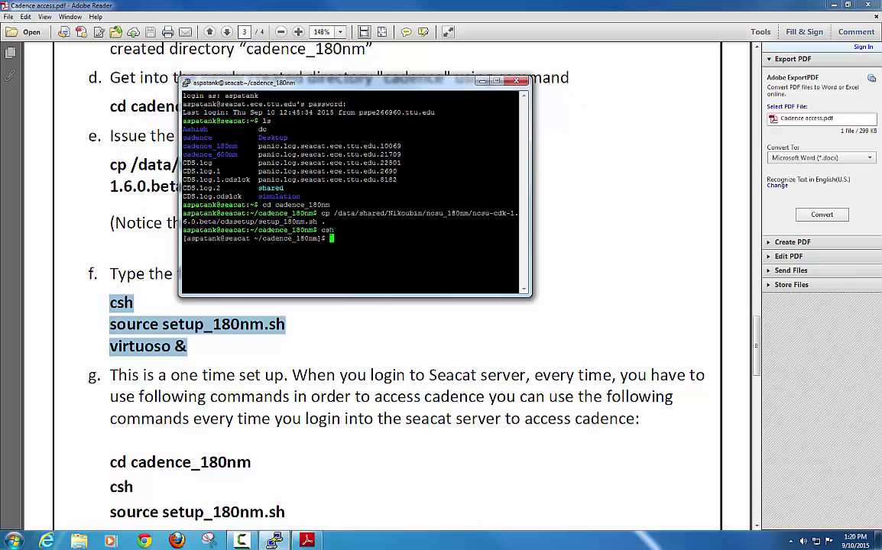
type("source setup_180nm.sh")
key("Return")
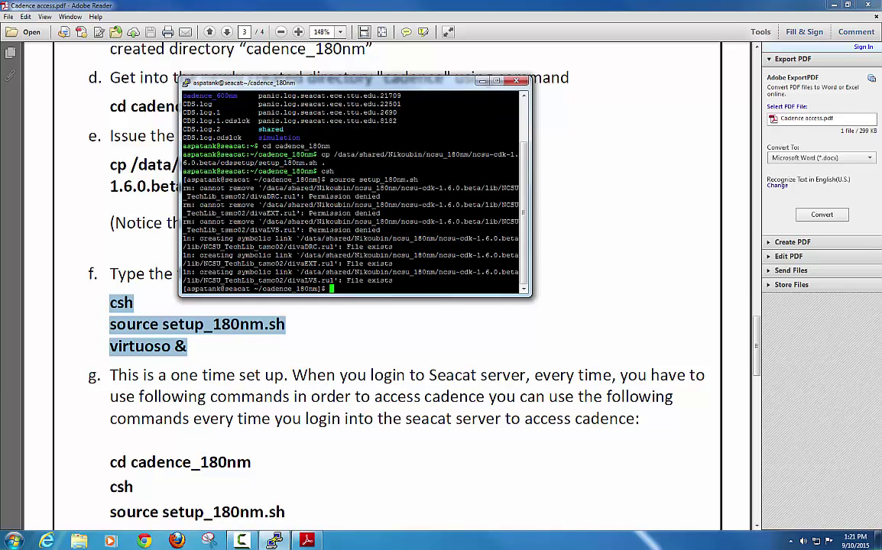
Step: Launch virtuoso & in the background and minimize the PDF guide and terminal
type("virtuoso &")
key("Return")
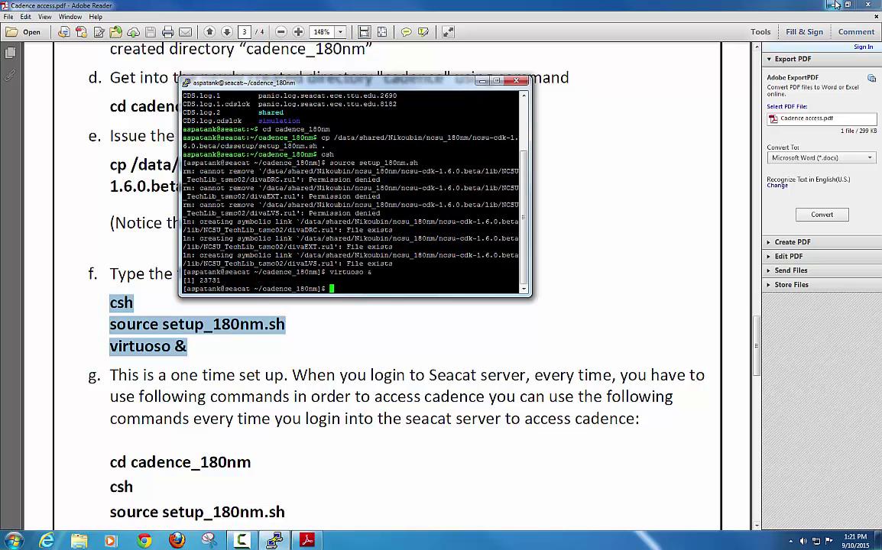
left_click(834, 5)
left_click(483, 80)
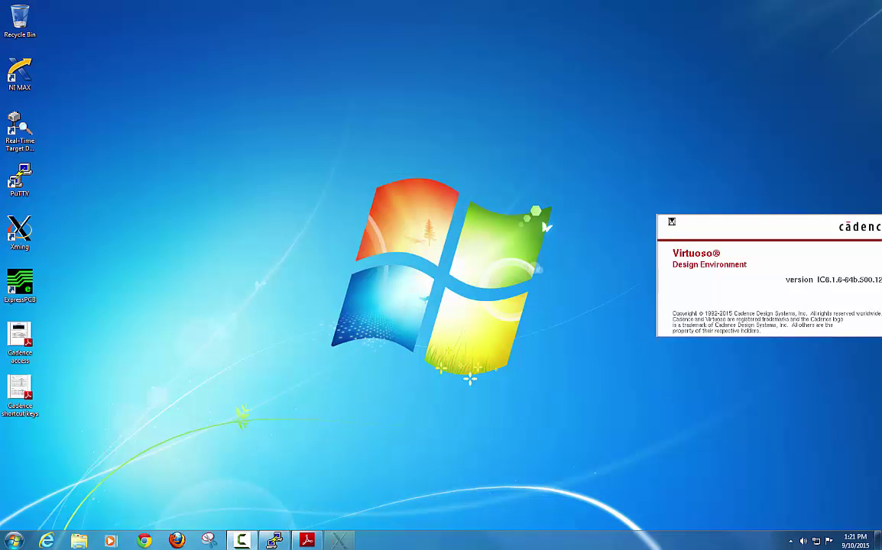
left_click_drag(725, 444, 392, 203)
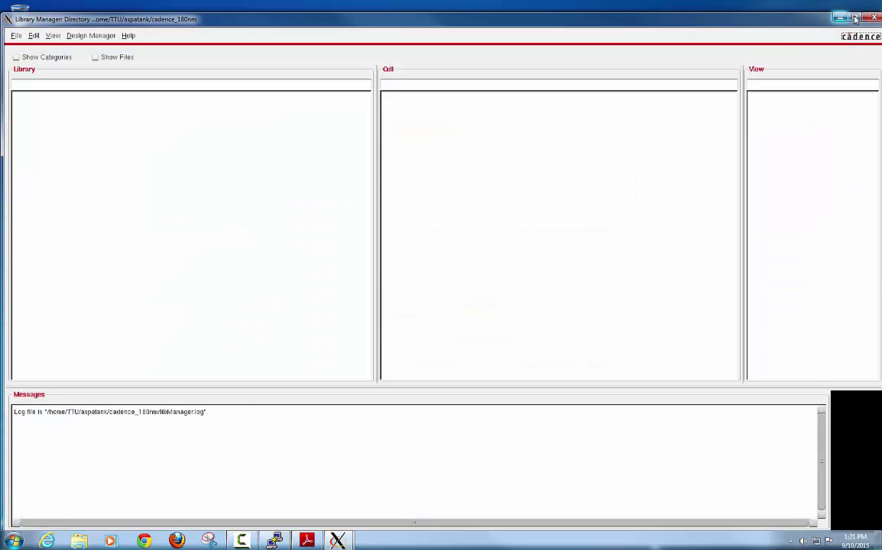
left_click(854, 17)
mouse_move(342, 541)
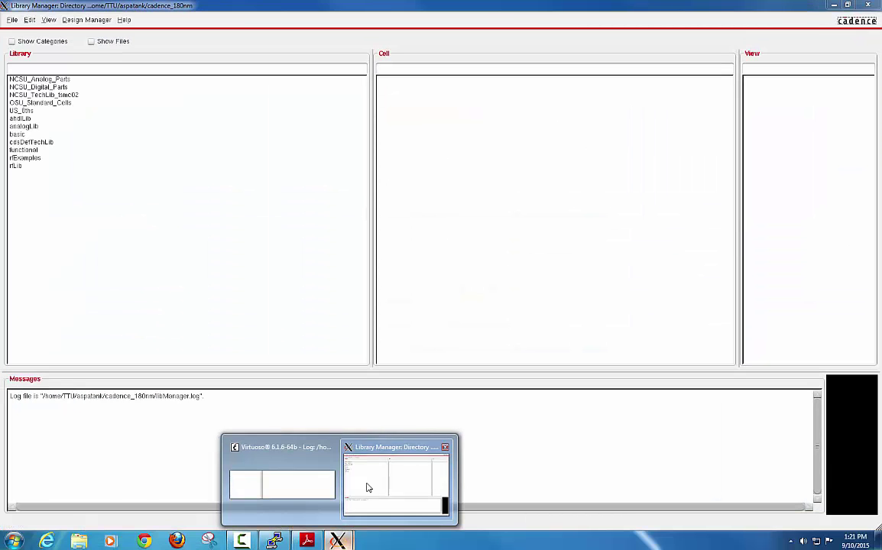
left_click(286, 457)
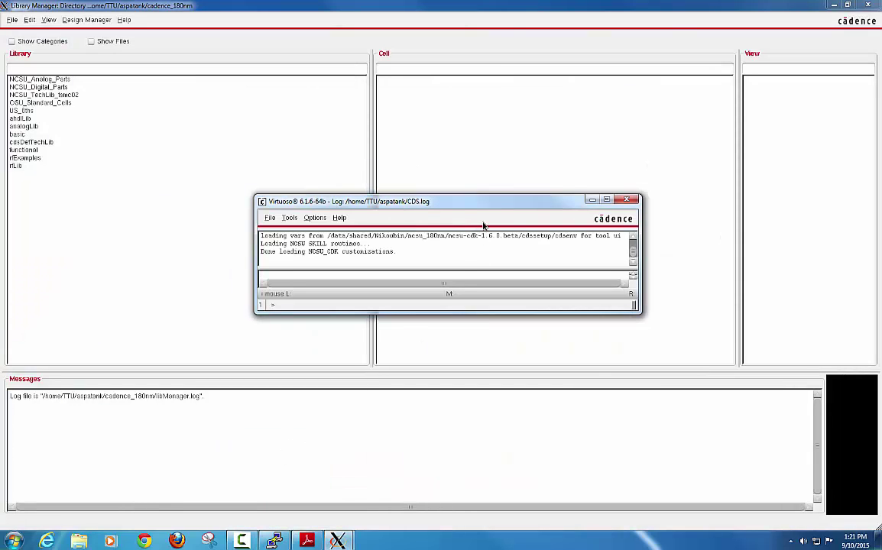
double_click(434, 202)
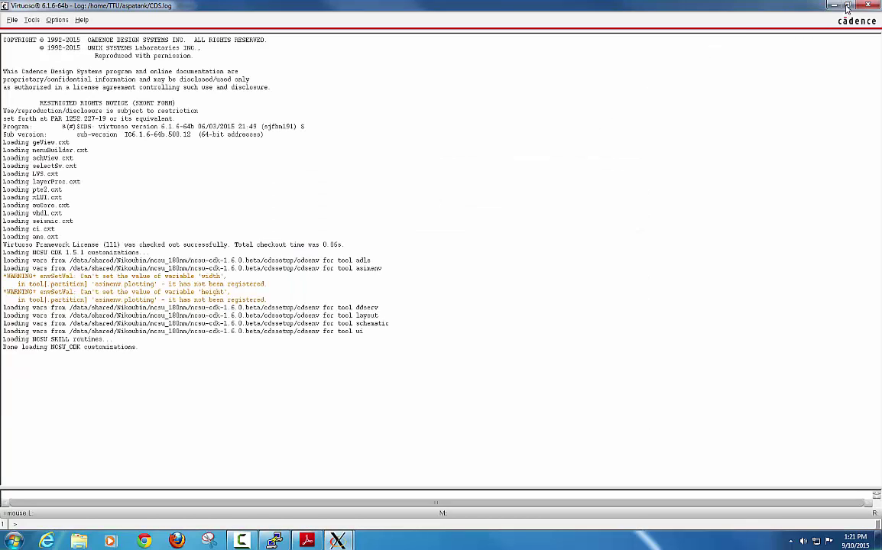
double_click(764, 6)
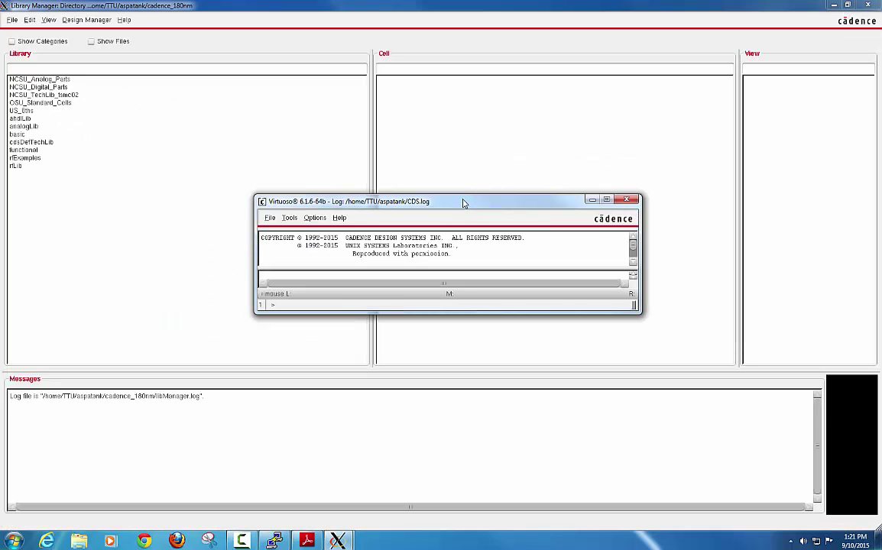
left_click_drag(465, 201, 463, 183)
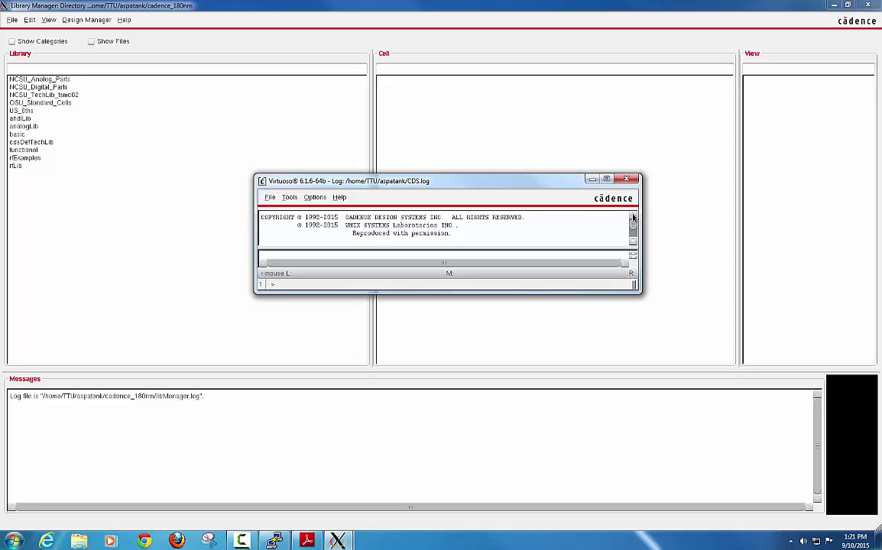
Step: Minimize CDS.log and browse the cells of each library, ending on analogLib
left_click(594, 180)
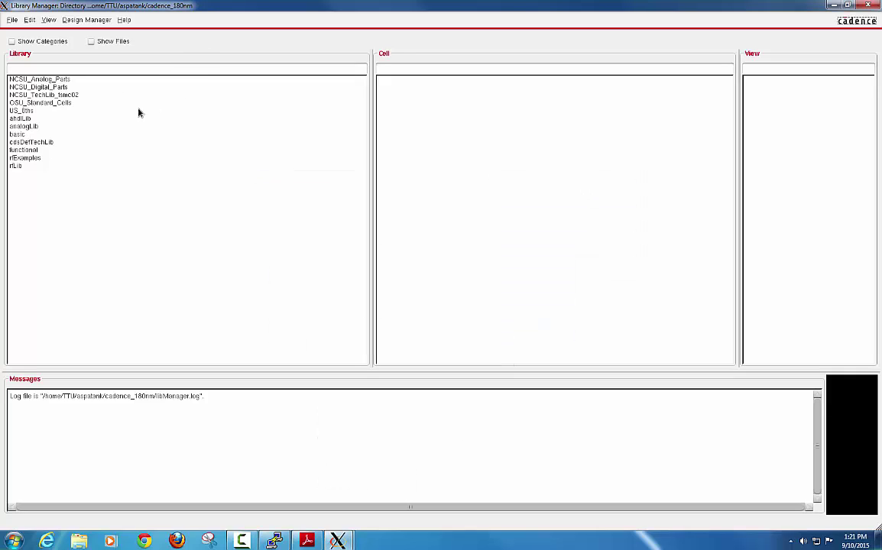
left_click(17, 118)
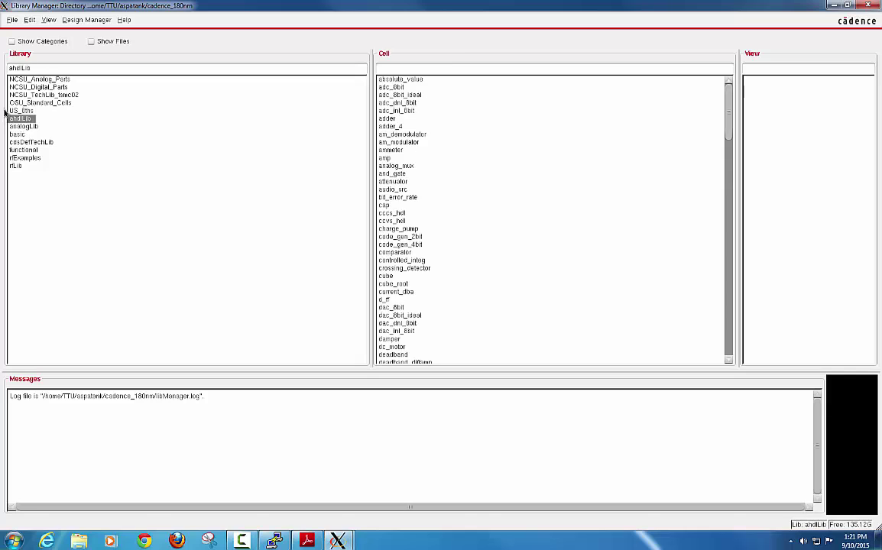
left_click(91, 86)
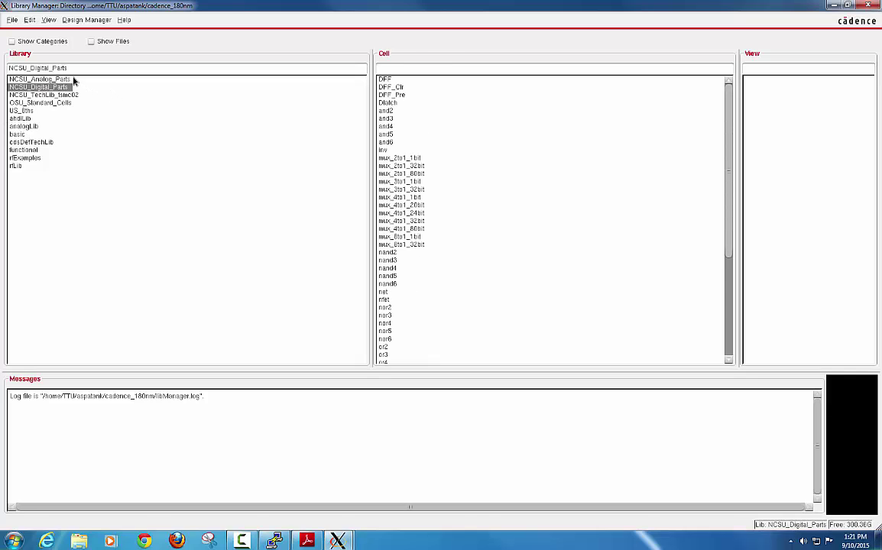
left_click(54, 79)
left_click(53, 88)
left_click(57, 94)
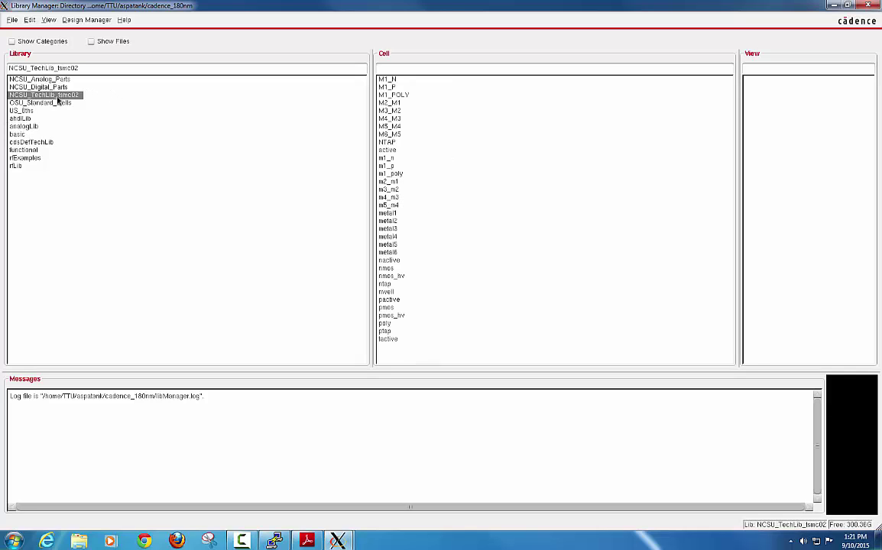
left_click(45, 103)
left_click(31, 110)
left_click(31, 118)
left_click(32, 126)
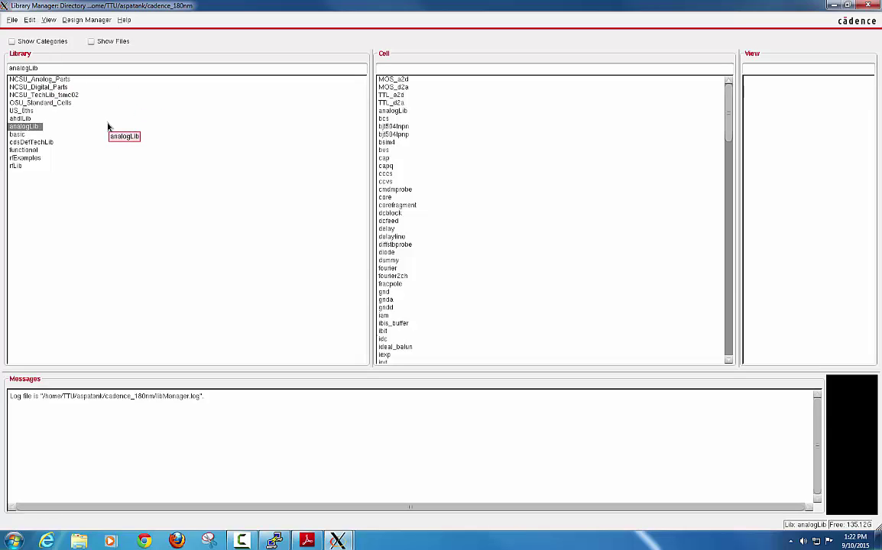
left_click(12, 20)
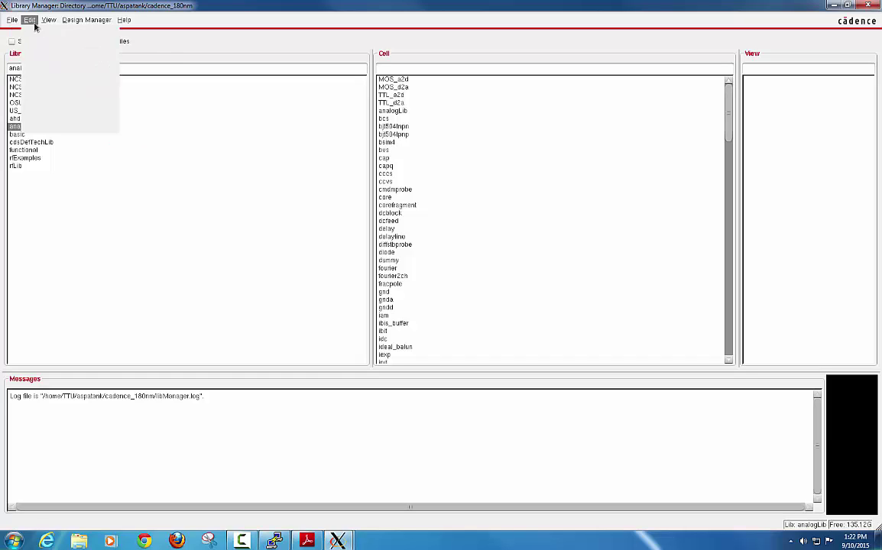
Step: Create library demo via File > New > Library, attaching existing tech library NCSU_TechLib_tsmc02
mouse_move(36, 32)
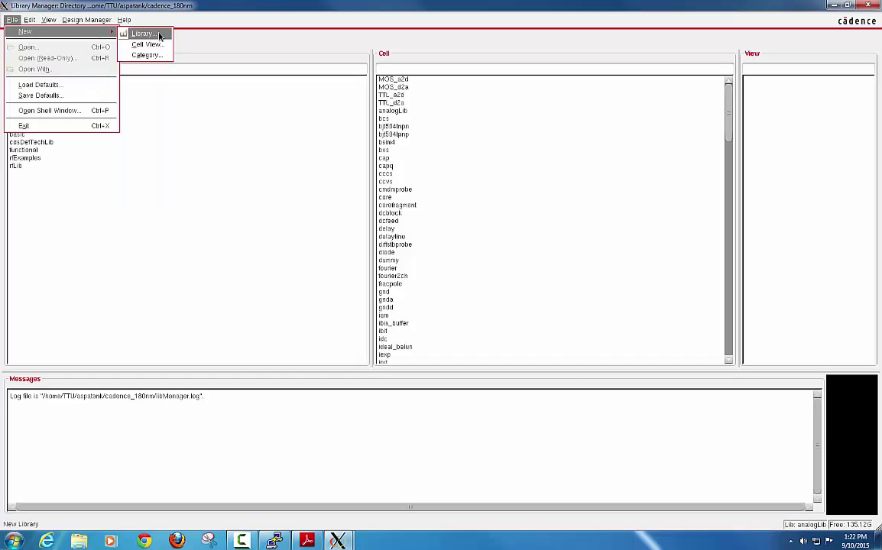
left_click(143, 33)
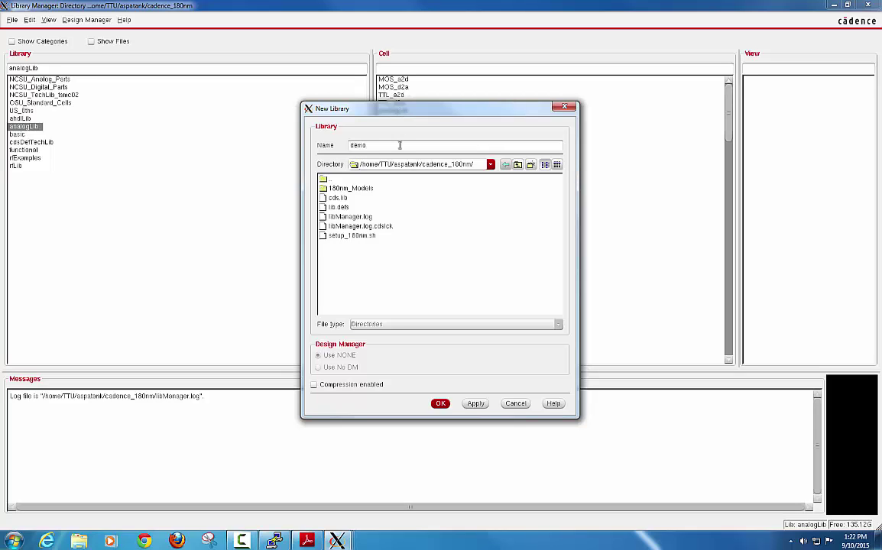
left_click(440, 404)
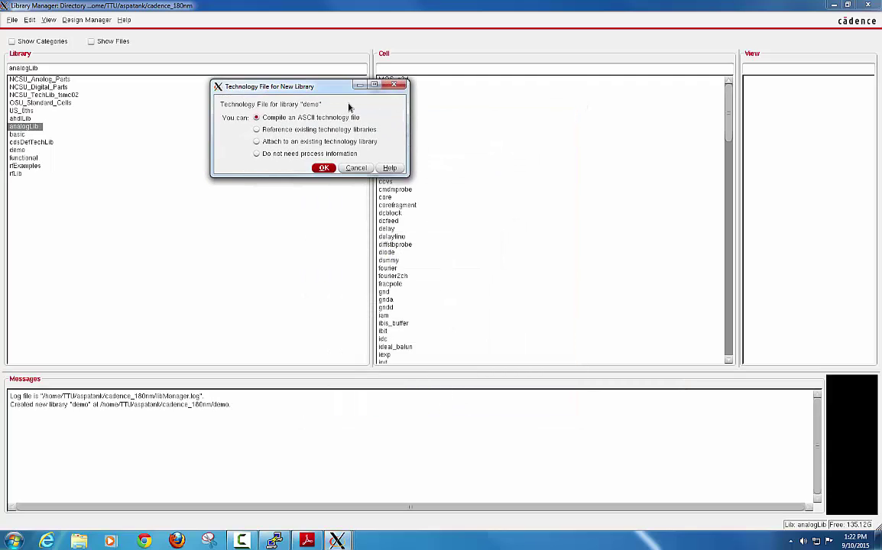
left_click_drag(329, 91, 460, 101)
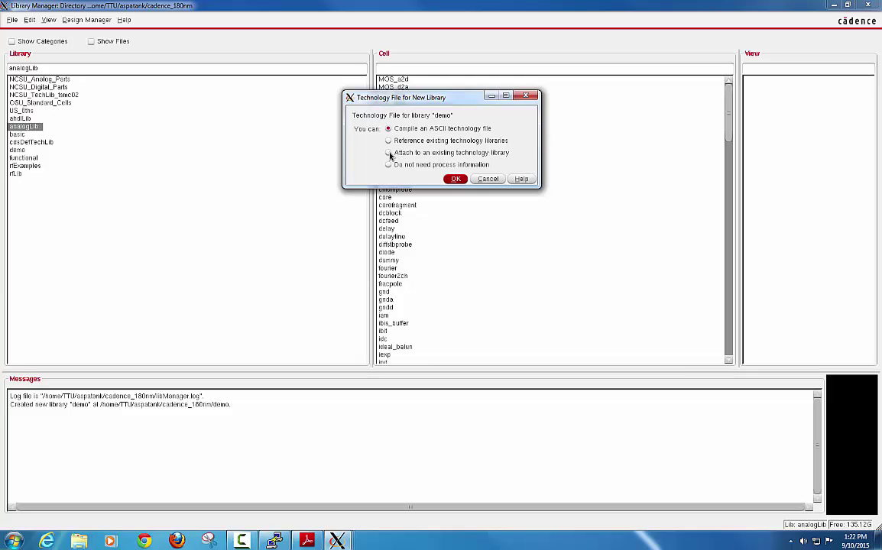
left_click(455, 178)
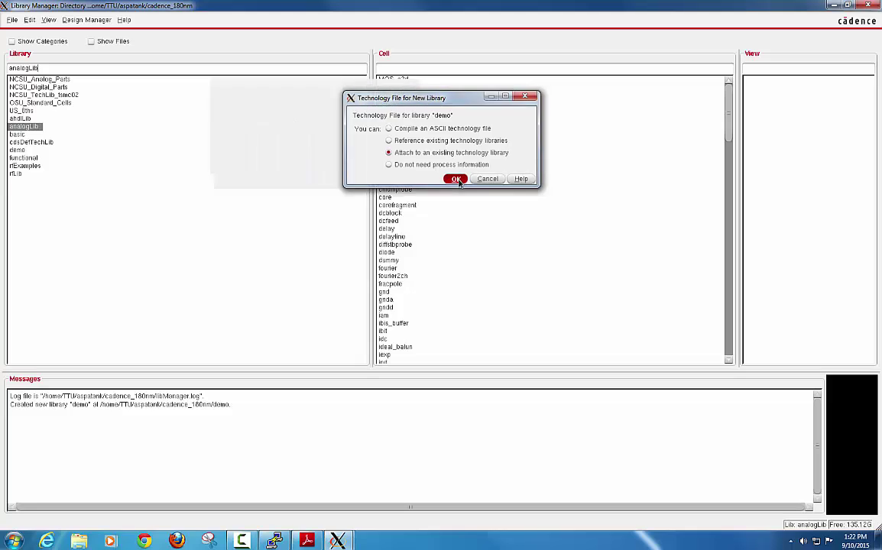
left_click_drag(327, 83, 350, 78)
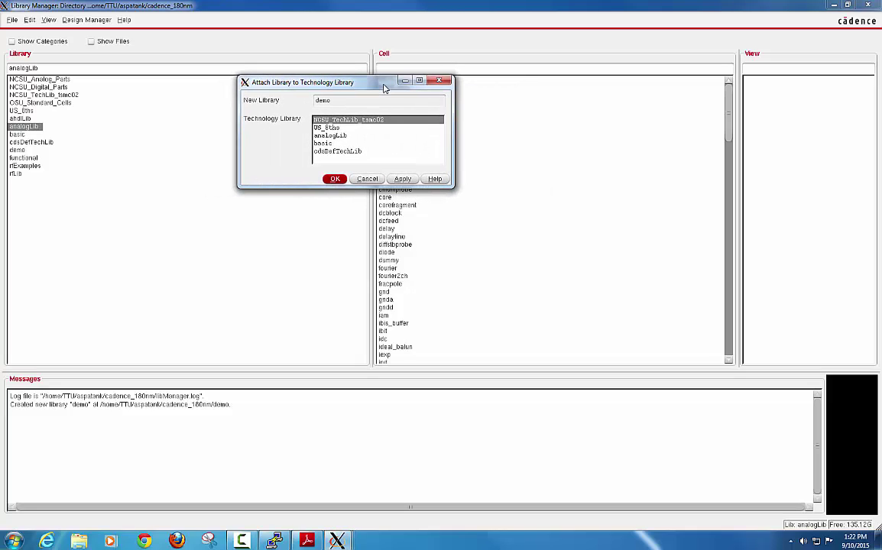
left_click(333, 181)
left_click(335, 179)
Step: Select the demo library and start a new Inverter schematic cell view via File > New > Cell View
left_click(182, 152)
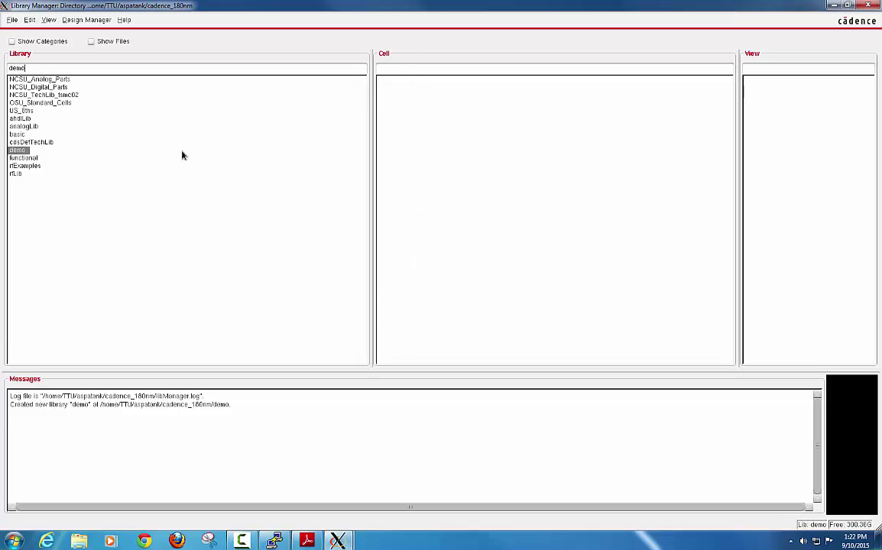
left_click(18, 152)
left_click(18, 151)
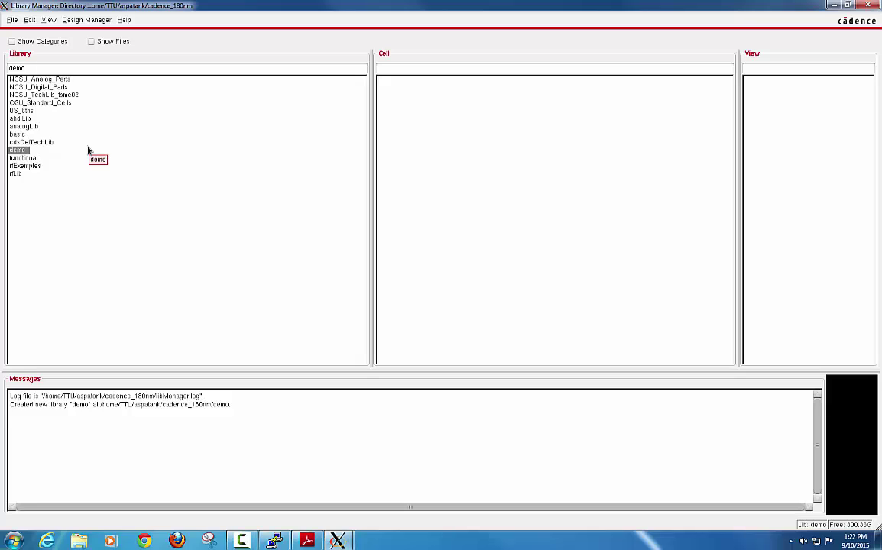
left_click(15, 151)
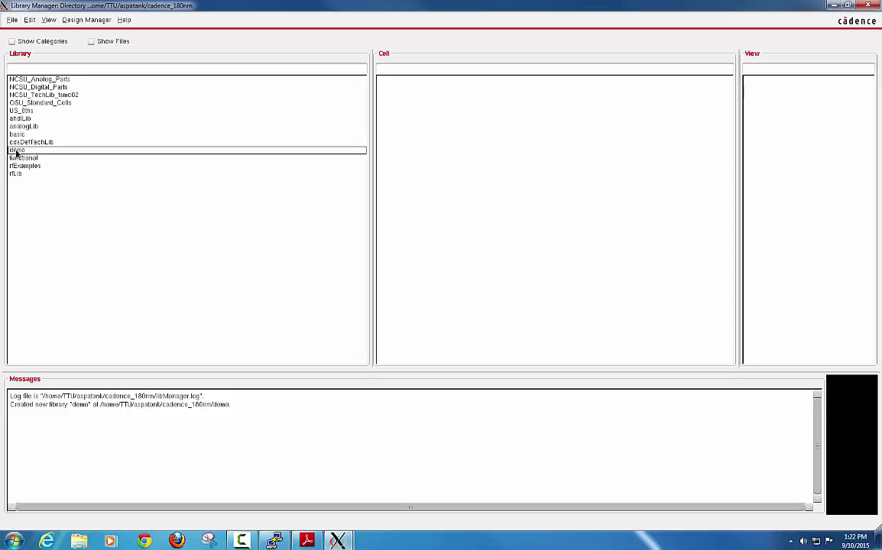
left_click(16, 152)
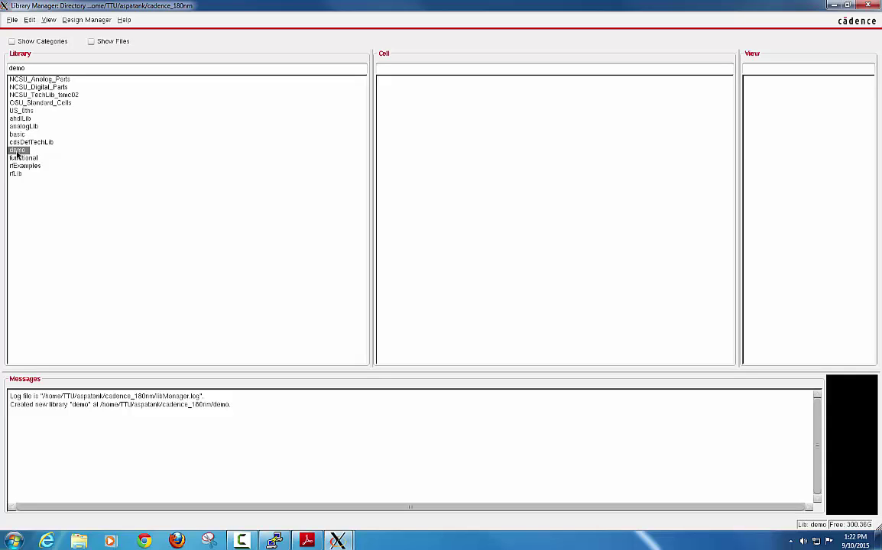
left_click(11, 22)
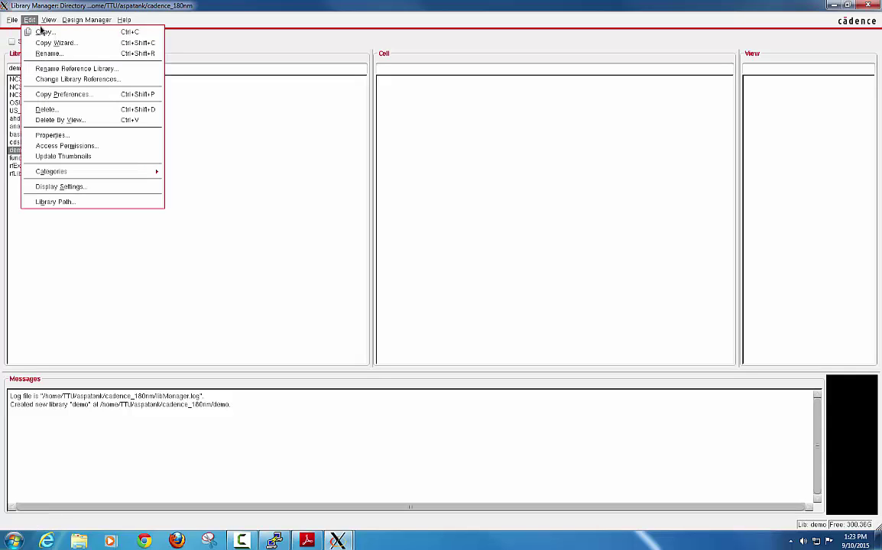
mouse_move(61, 31)
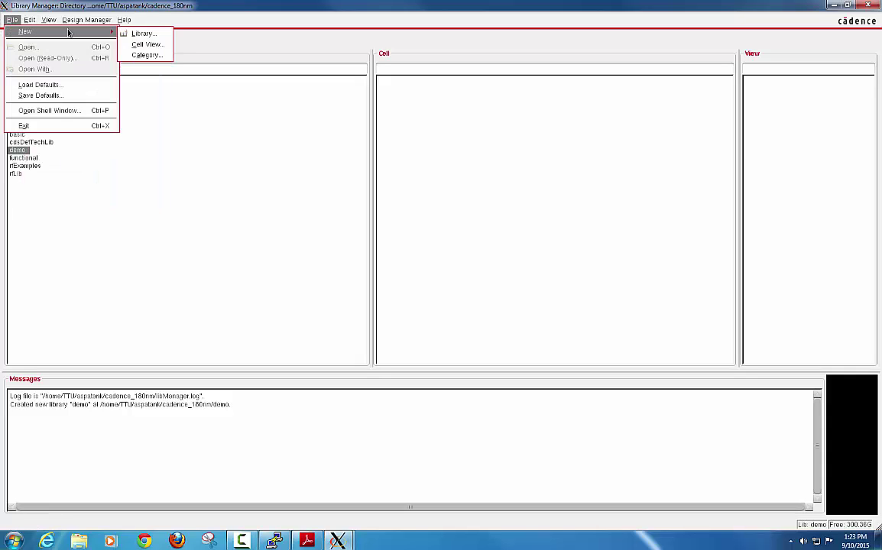
left_click(147, 45)
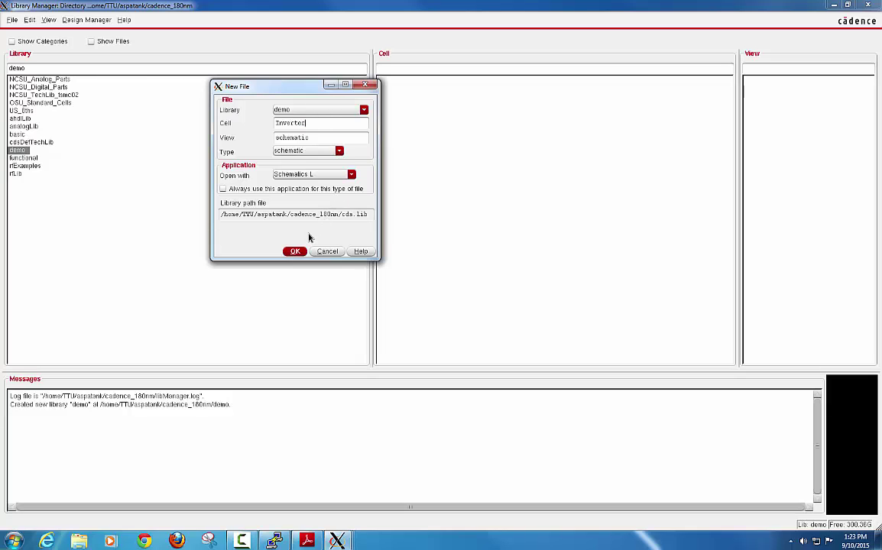
Step: Create the Inverter schematic view, accept the alternative schematic editor license, maximize, then minimize the editor
left_click(296, 252)
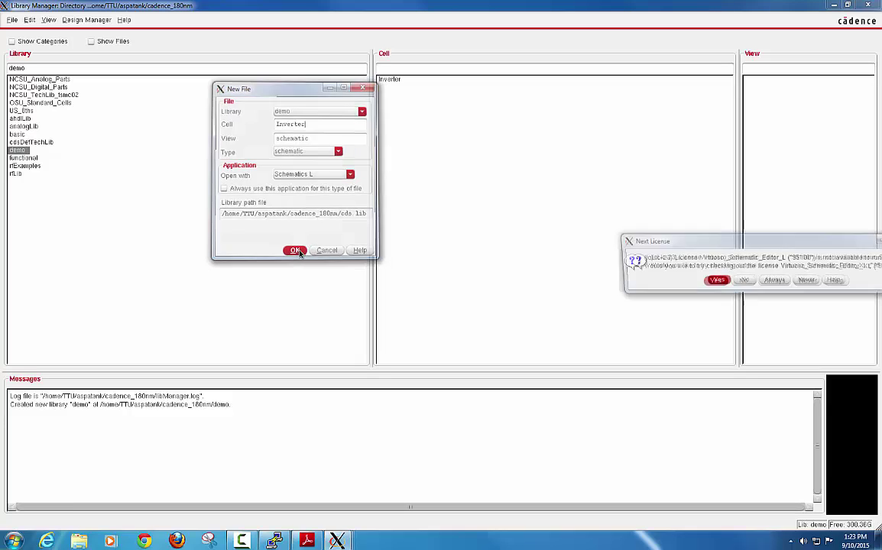
left_click_drag(626, 239, 355, 161)
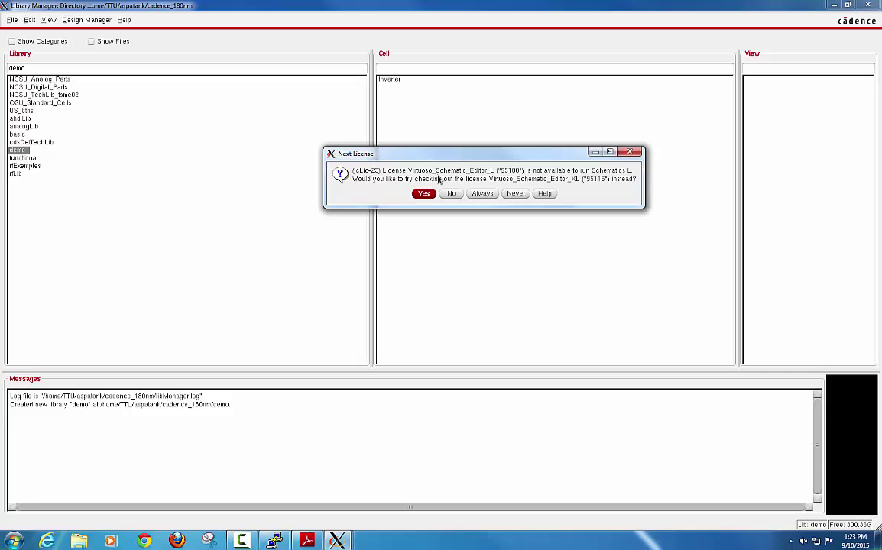
left_click(425, 194)
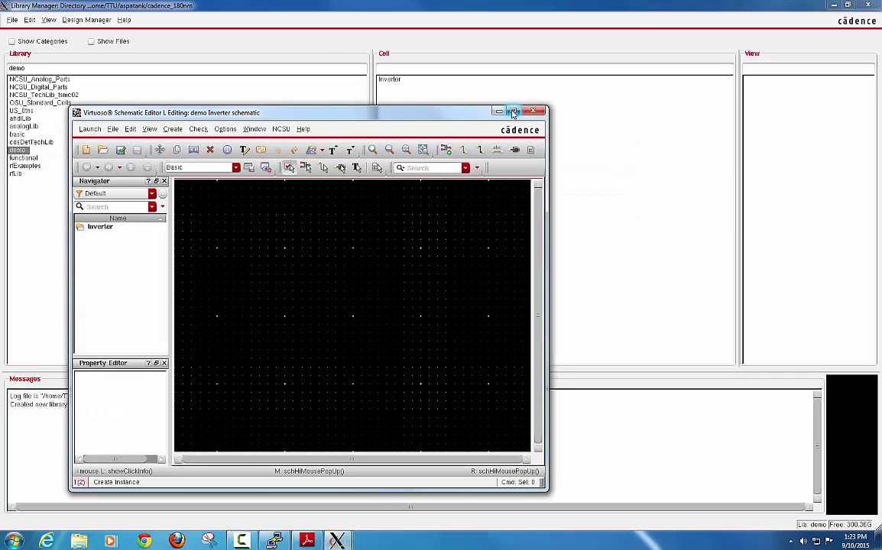
left_click(514, 111)
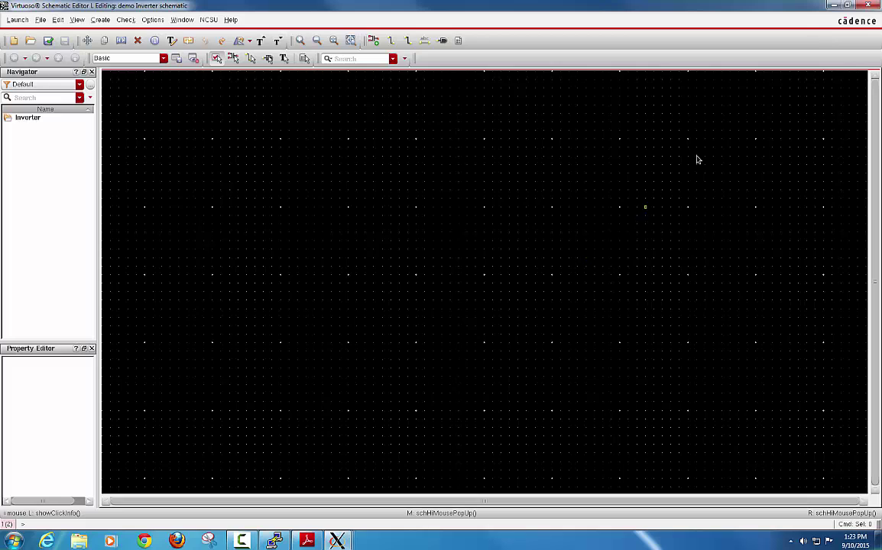
left_click(833, 5)
Step: Minimize the Library Manager, open Cadence shortcut keys.pdf, read its schematic shortcut table, then minimize Adobe Reader
left_click(833, 6)
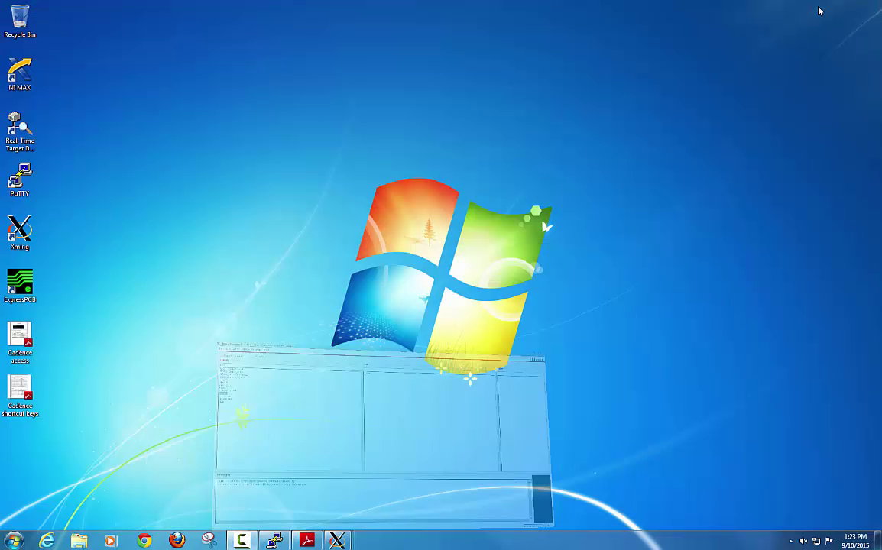
double_click(17, 394)
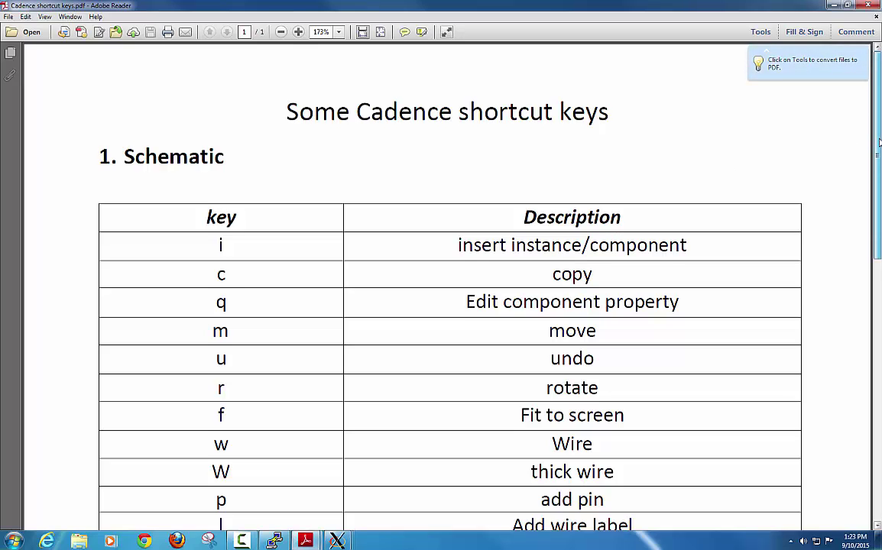
scroll(340, 193, "down", 1)
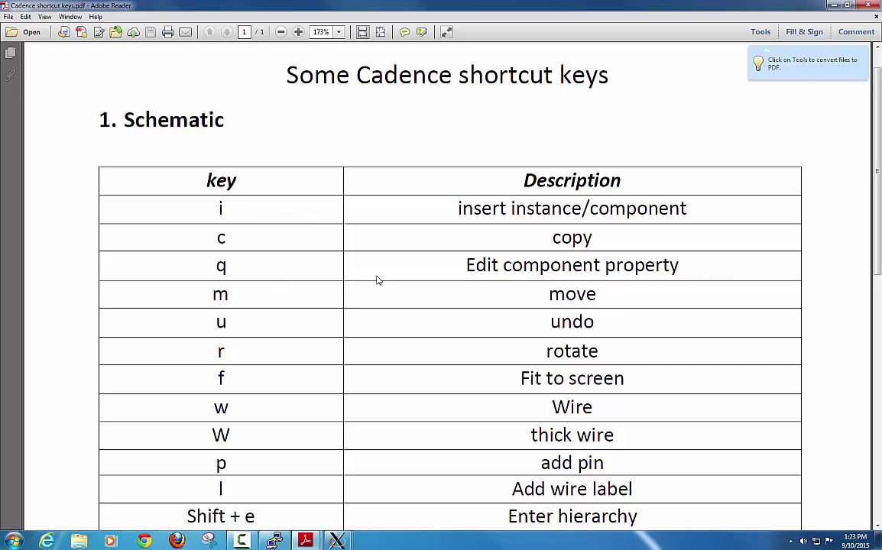
mouse_move(877, 174)
left_mouse_down()
mouse_move(878, 218)
mouse_move(878, 164)
left_mouse_up()
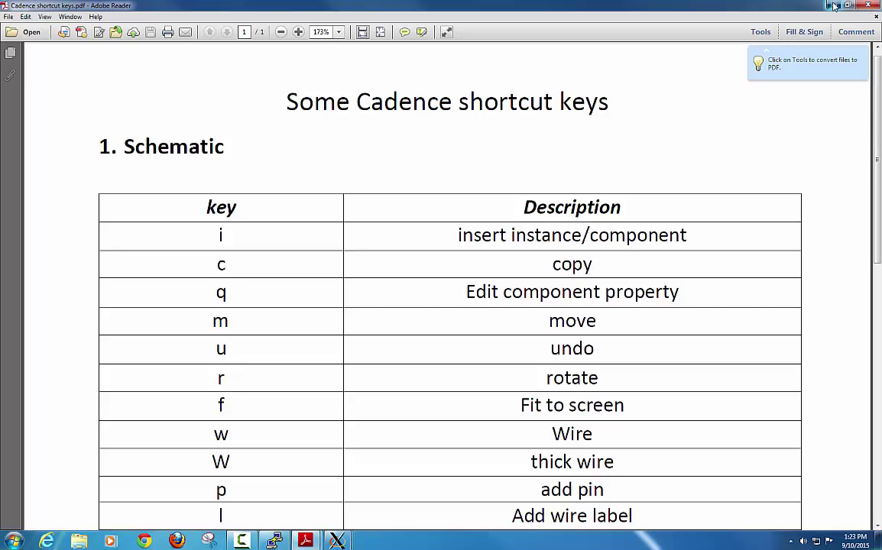
left_click(834, 5)
Step: Place an NCSU_Analog_Parts N_Transistors nmos4 (N0, 300n wide, 200n long) near the schematic centre
mouse_move(337, 541)
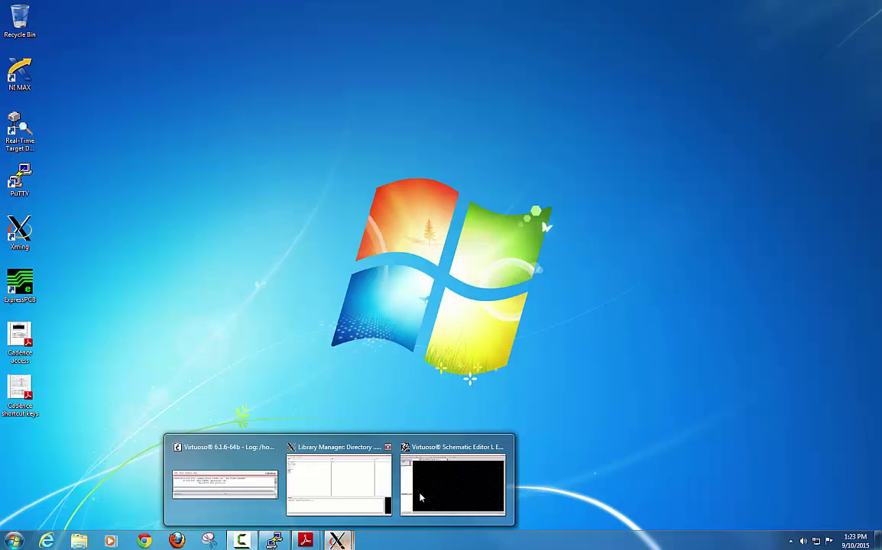
left_click(420, 497)
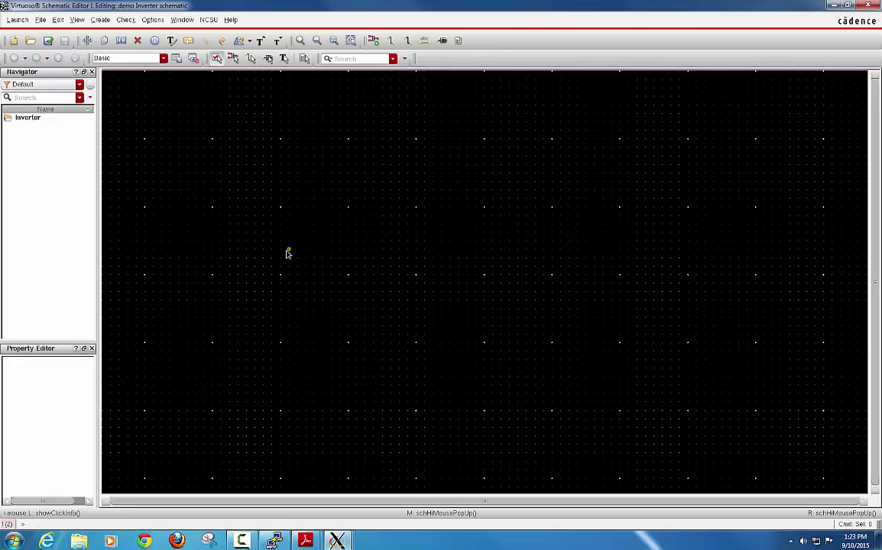
key("i")
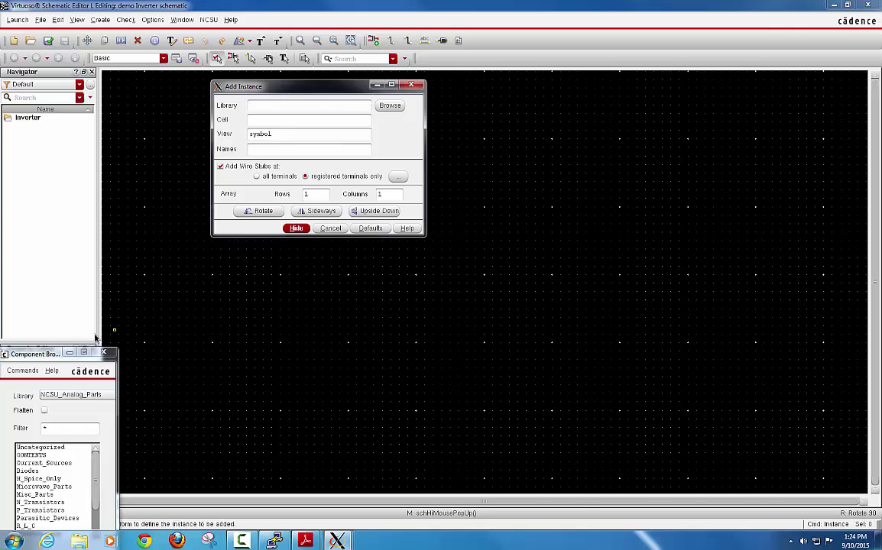
left_click_drag(31, 354, 45, 148)
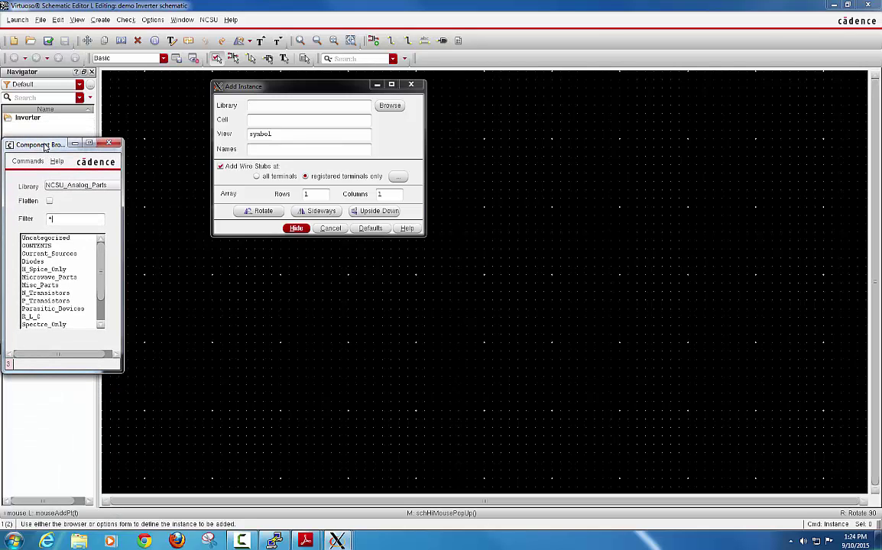
left_click(72, 186)
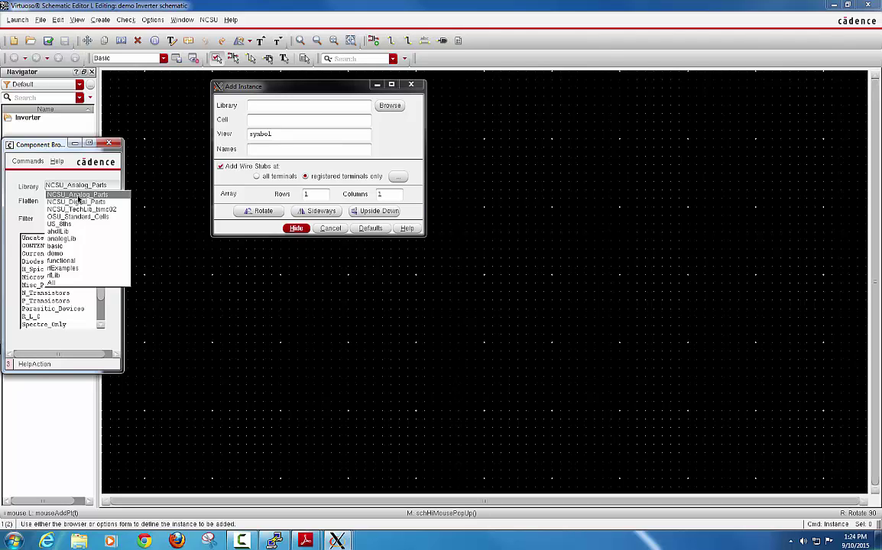
left_click(79, 196)
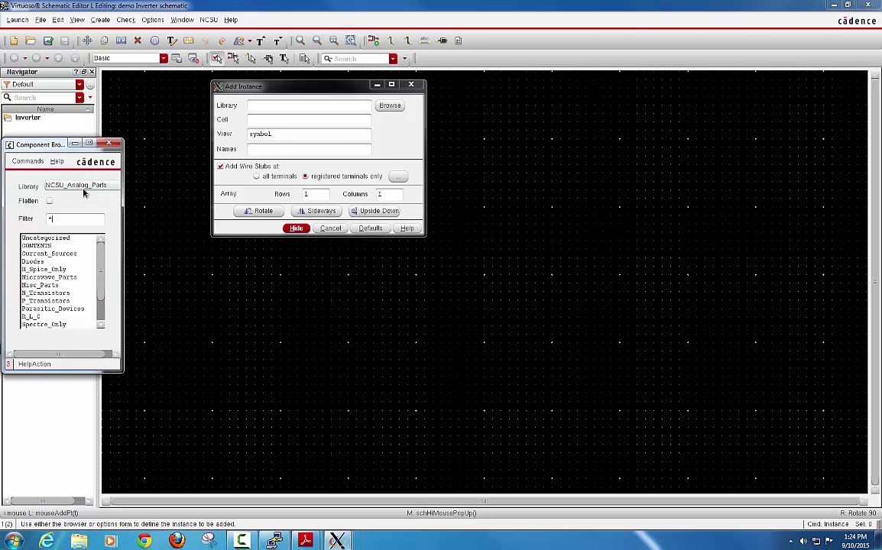
left_click_drag(100, 246, 101, 280)
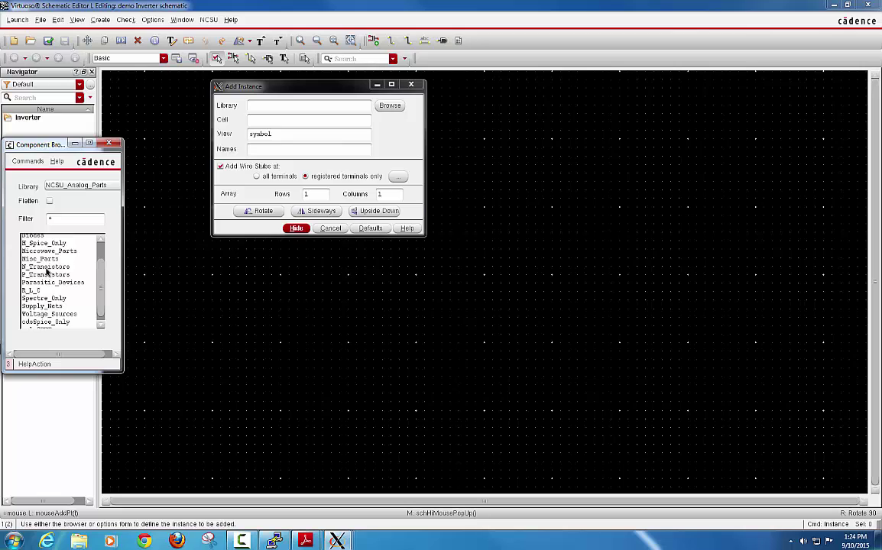
left_click(46, 268)
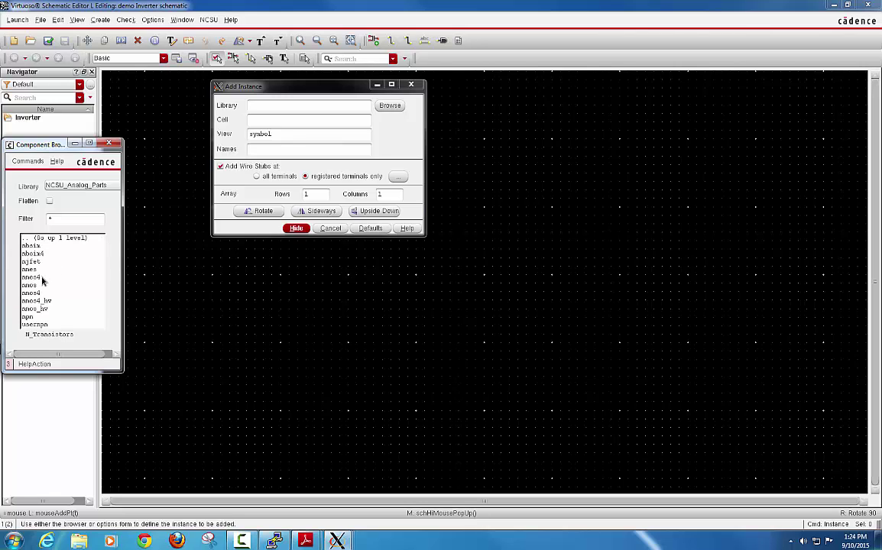
left_click(32, 293)
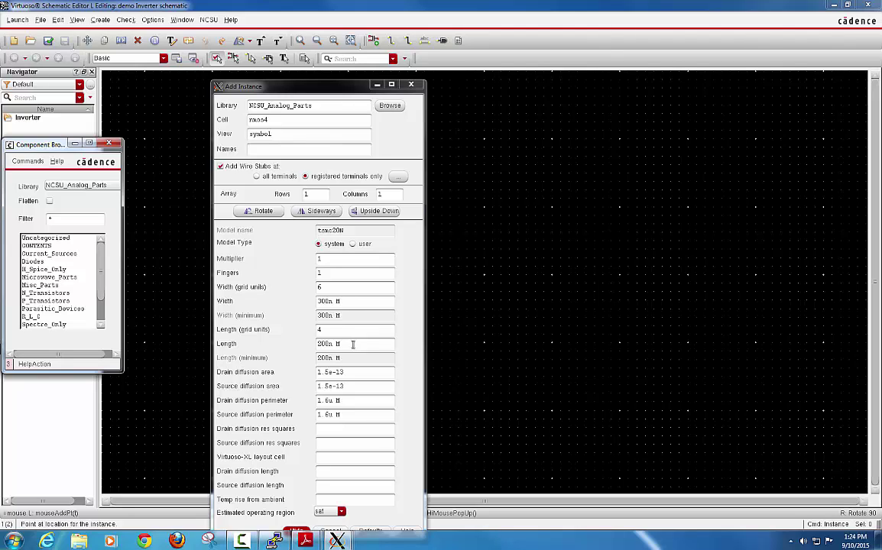
left_click(377, 84)
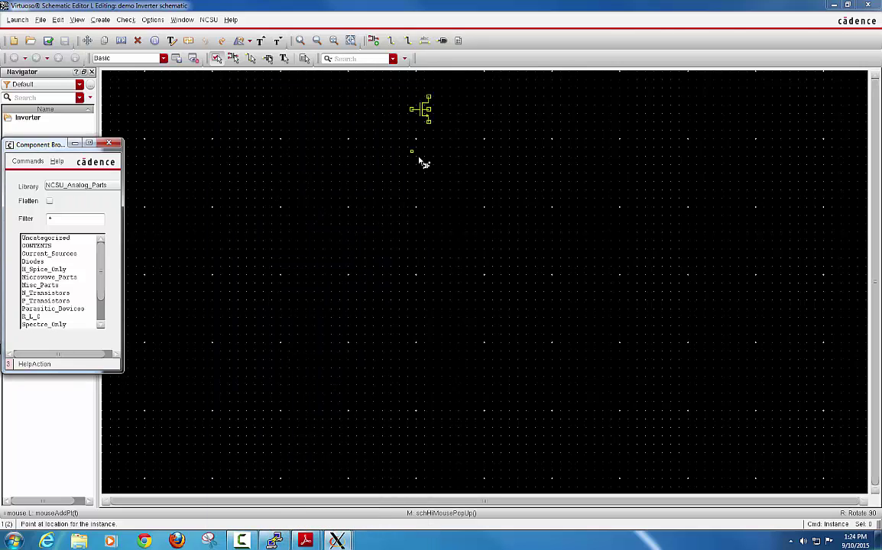
left_click(441, 320)
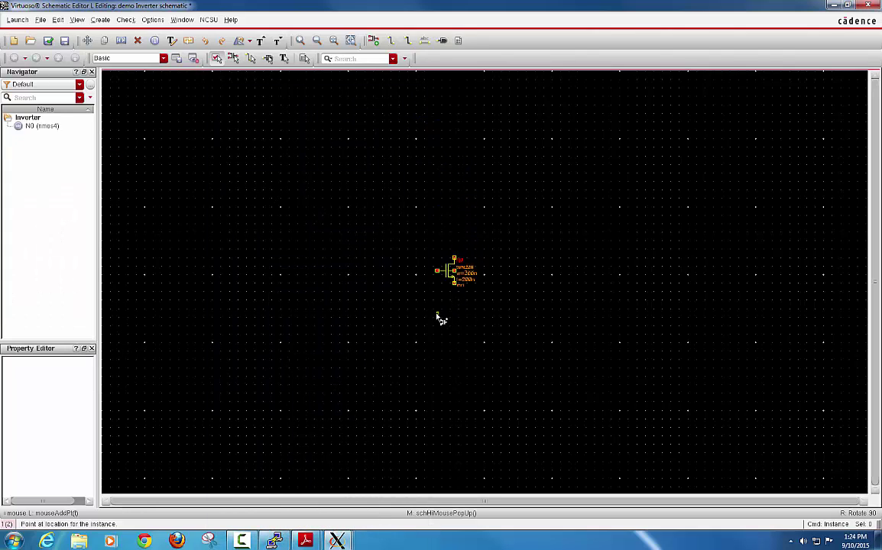
Step: Place a P_Transistors pmos4 (P0, 300n wide, 200n long) directly above the nmos N0
key("Escape")
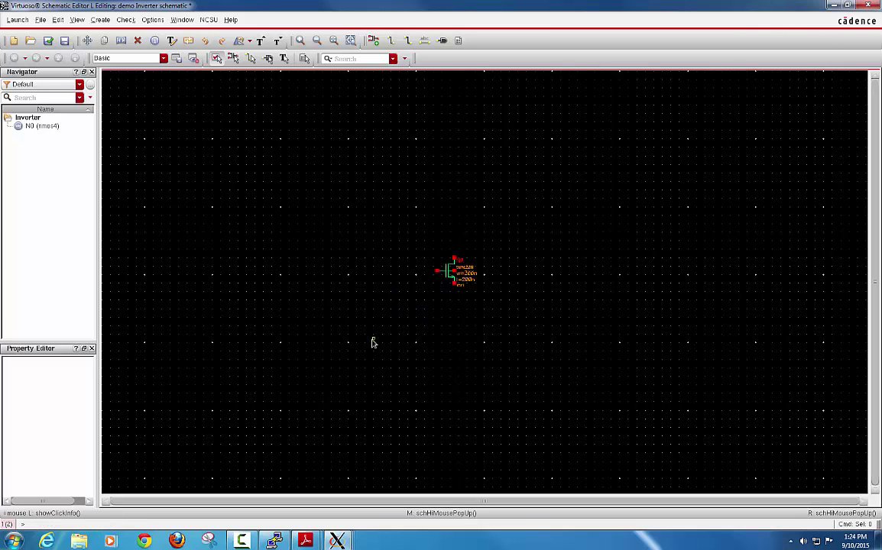
key("i")
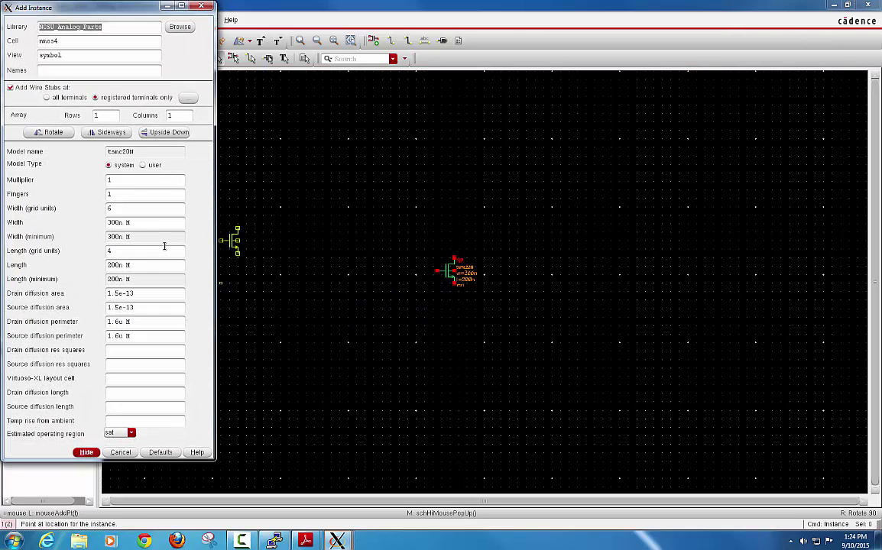
left_click_drag(134, 13, 361, 33)
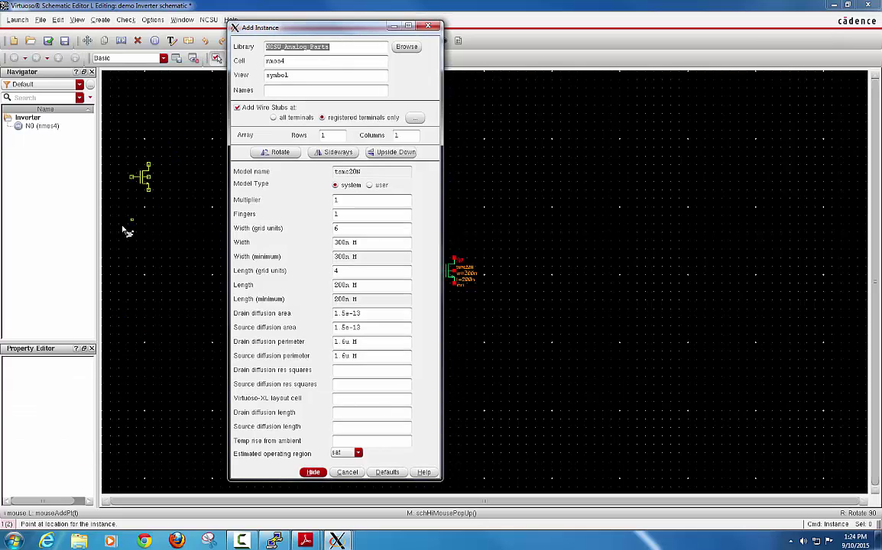
mouse_move(352, 545)
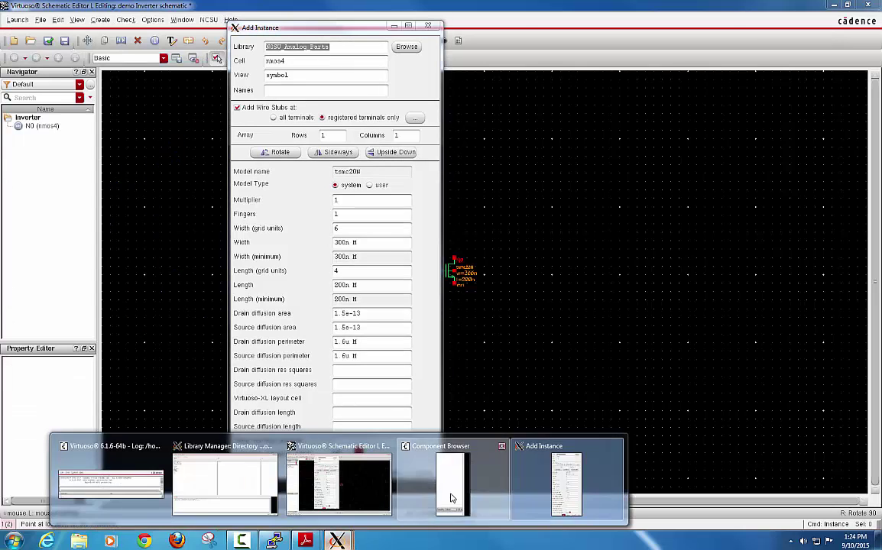
left_click(413, 451)
left_click(51, 300)
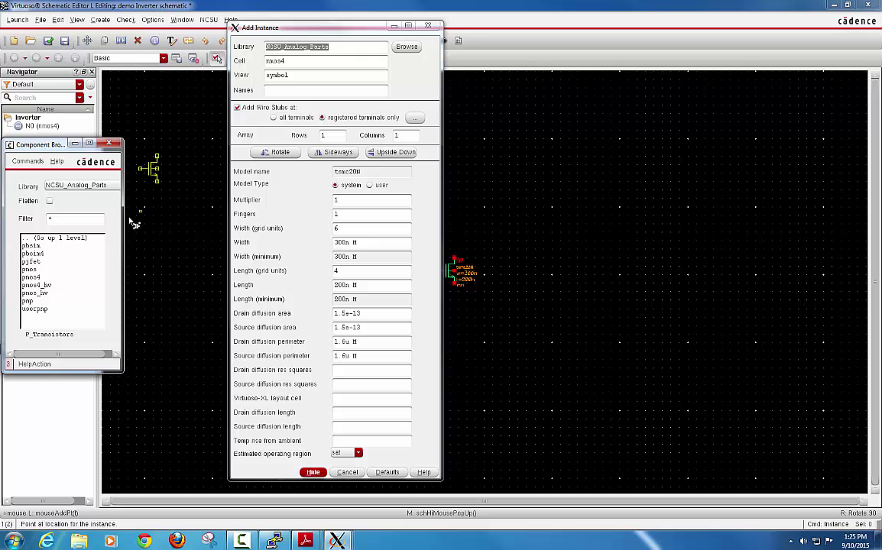
left_click(23, 277)
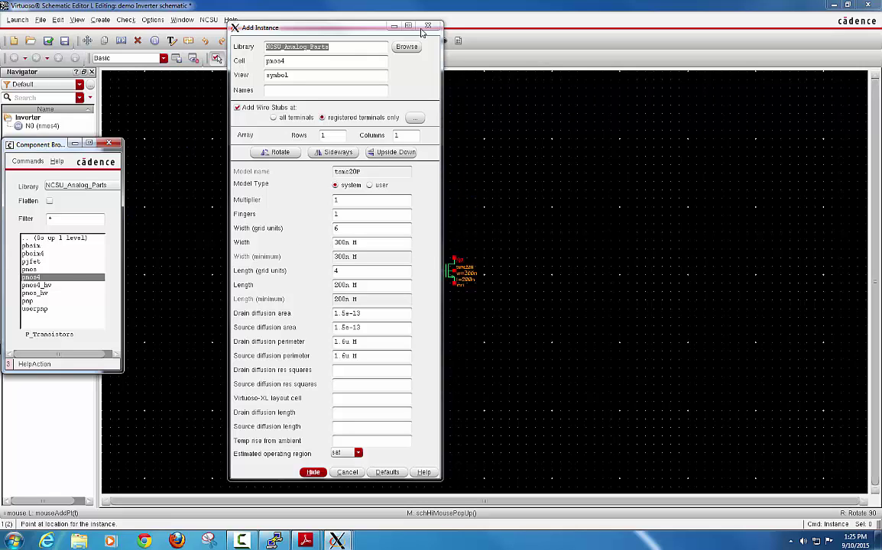
left_click(395, 26)
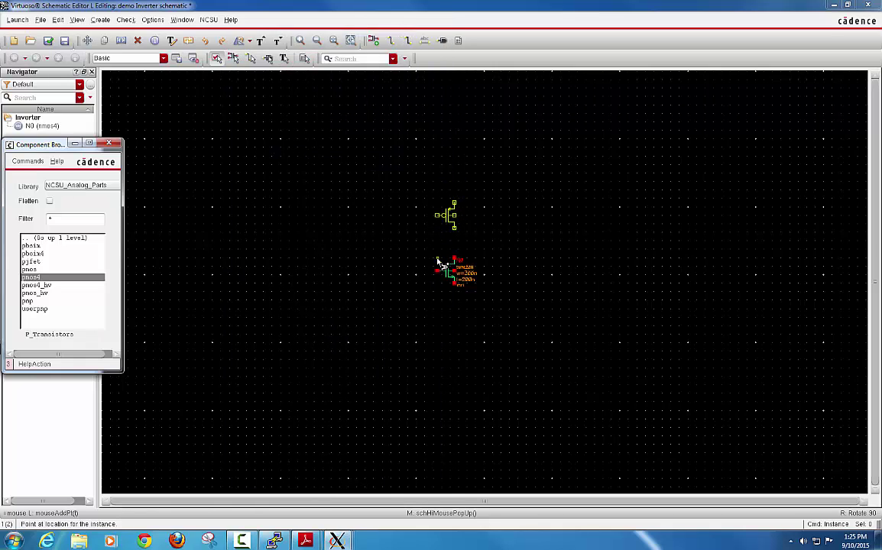
left_click(443, 263)
key("Escape")
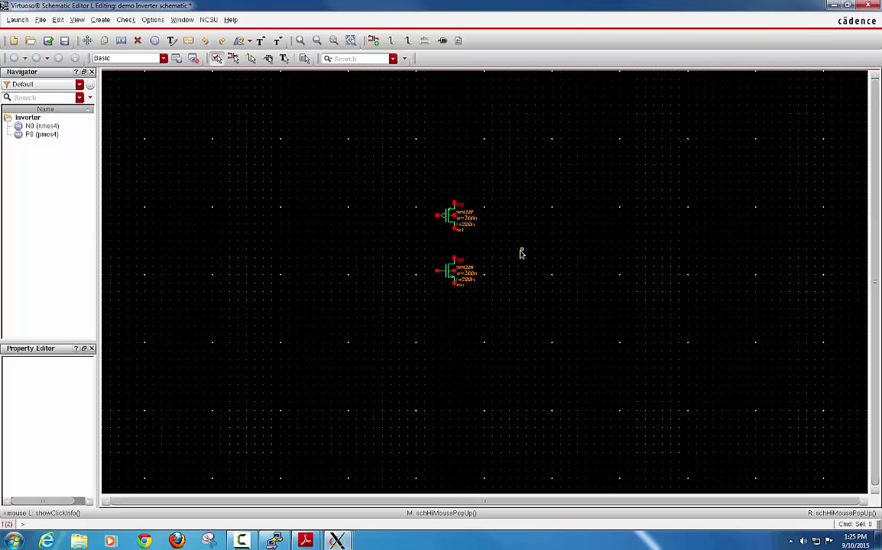
key("i")
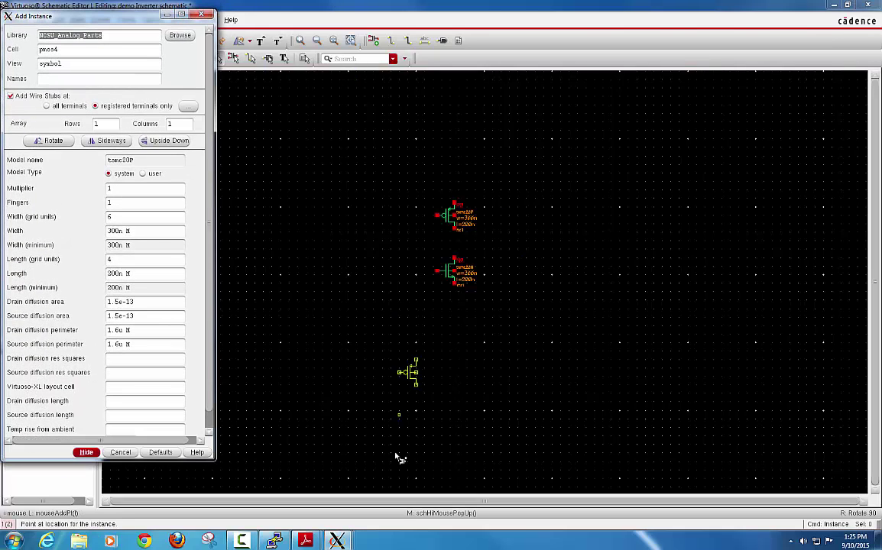
Step: Switch the browser to analogLib and place a Sources > Globals > gnd symbol below N0
mouse_move(348, 535)
left_click(449, 483)
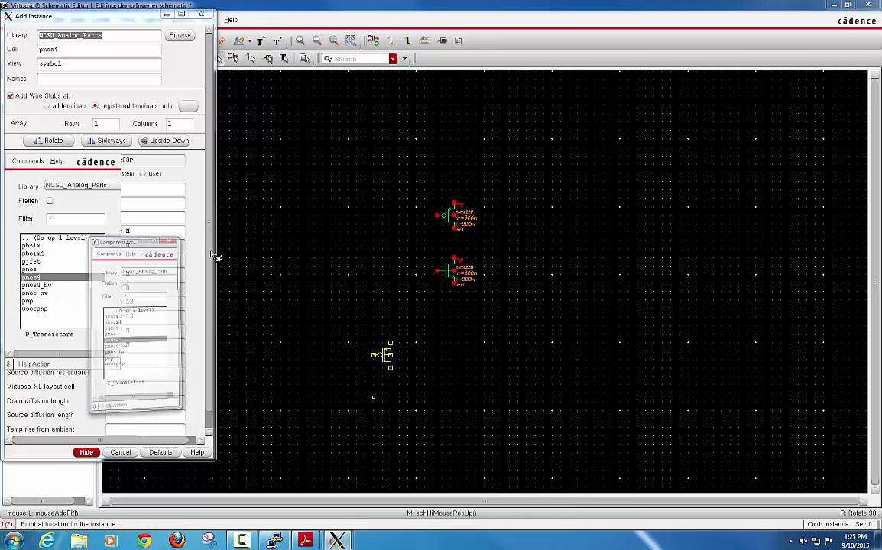
left_click(52, 238)
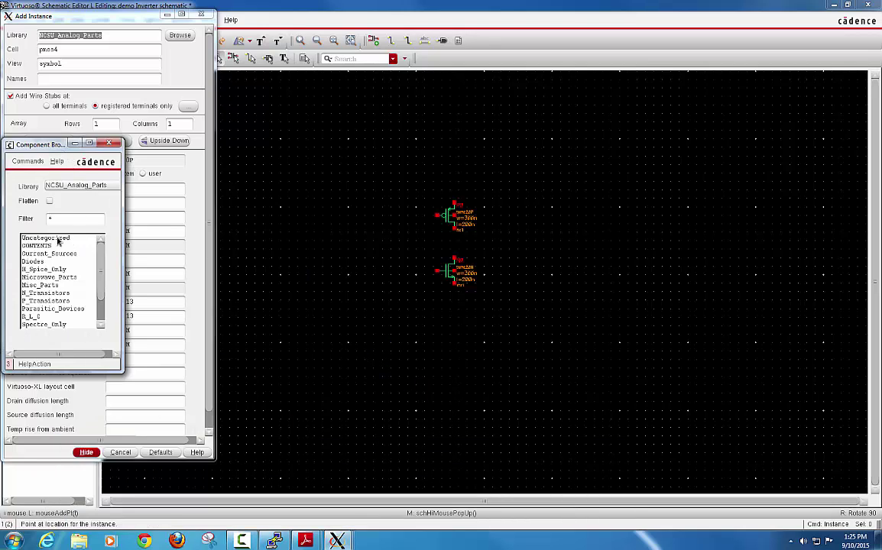
left_click(73, 188)
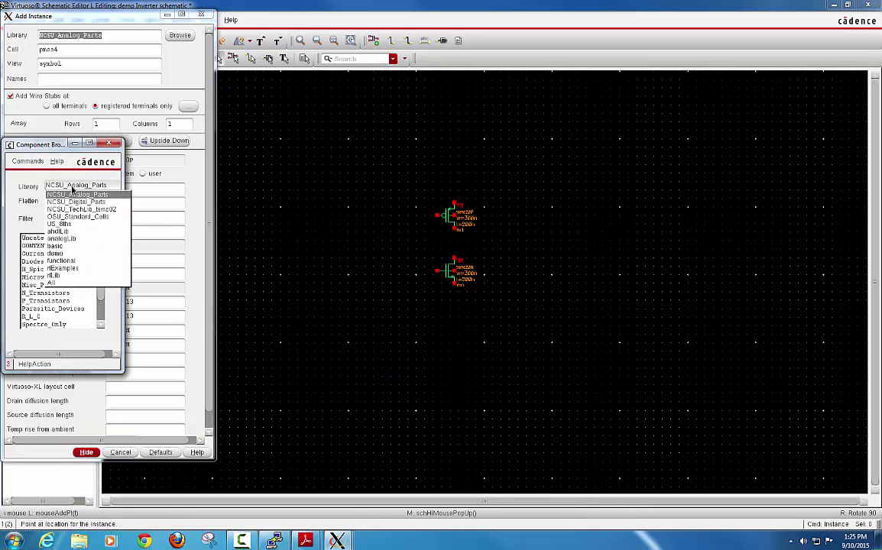
left_click(79, 240)
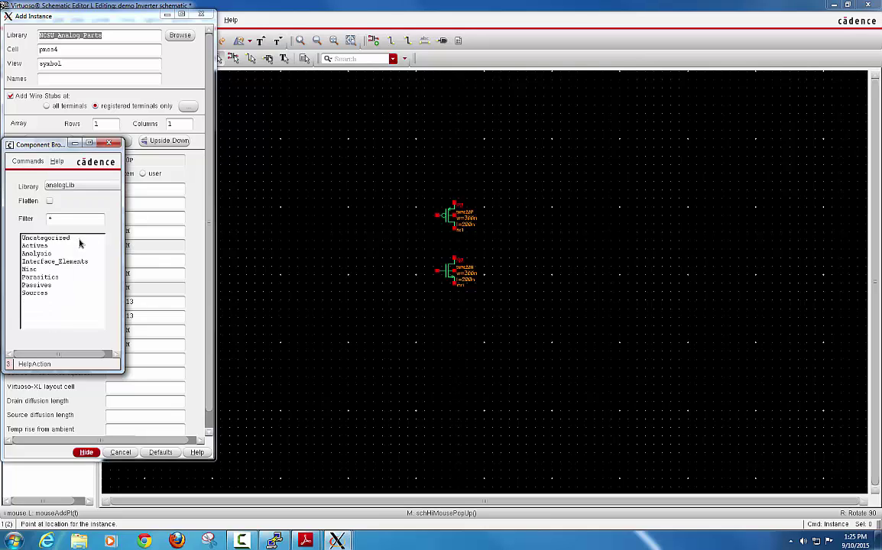
left_click(38, 294)
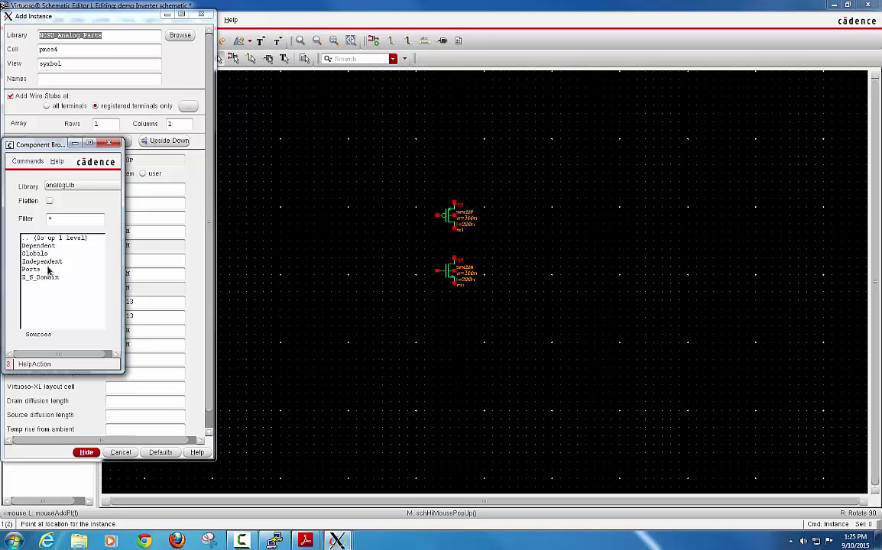
left_click(34, 253)
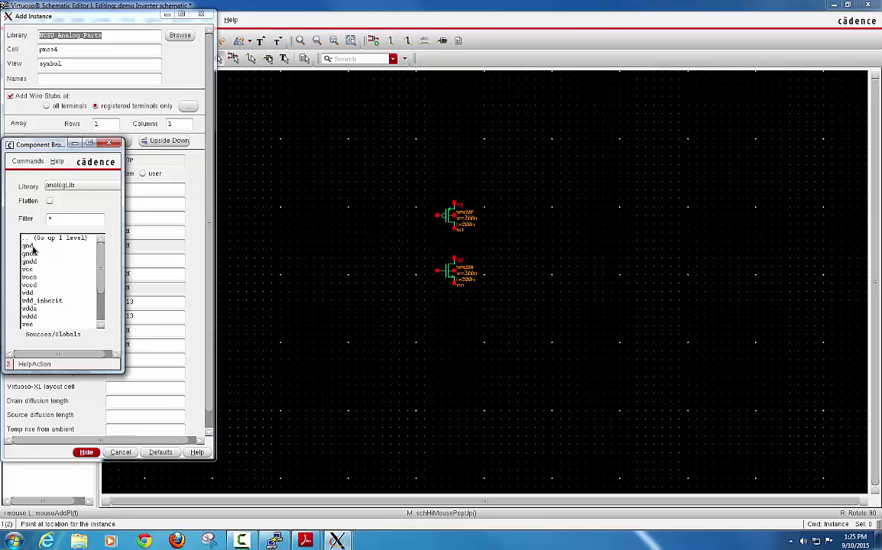
left_click(27, 246)
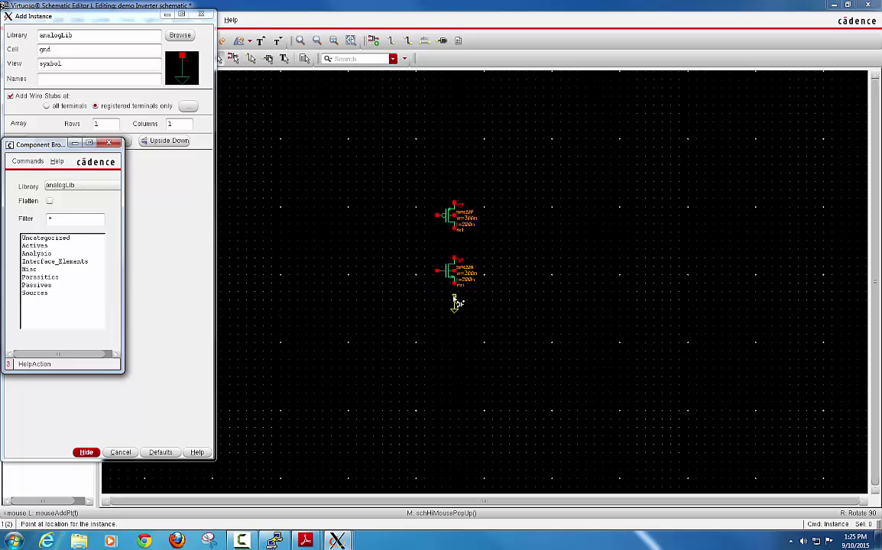
left_click(452, 302)
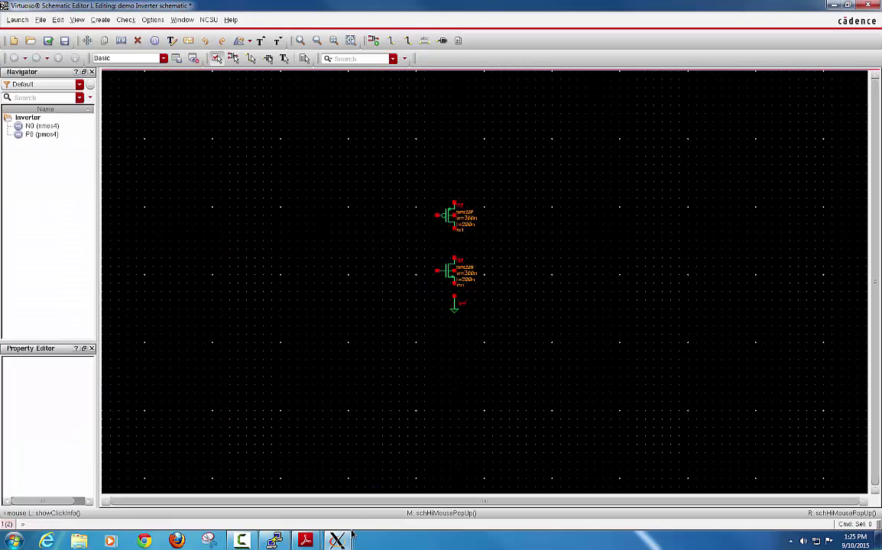
Step: Bring the Component Browser forward, then return to the Inverter schematic editor
mouse_move(358, 535)
left_click(498, 478)
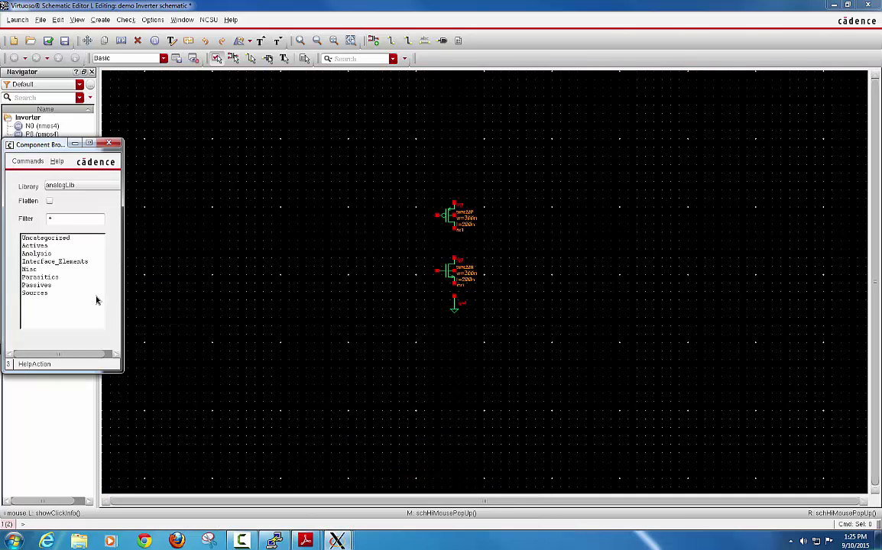
mouse_move(336, 541)
left_click(394, 478)
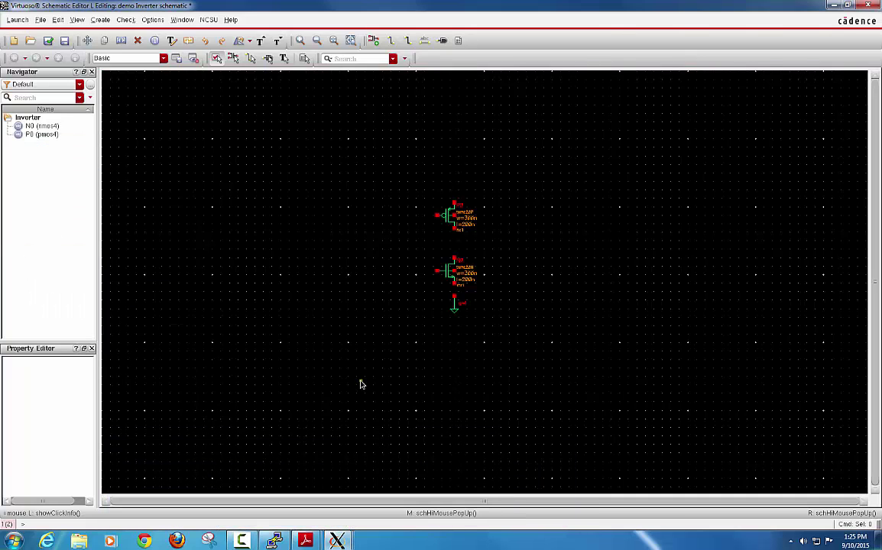
Step: Place an analogLib vdd symbol above the PMOS transistor, replacing gnd as the cell name
key("i")
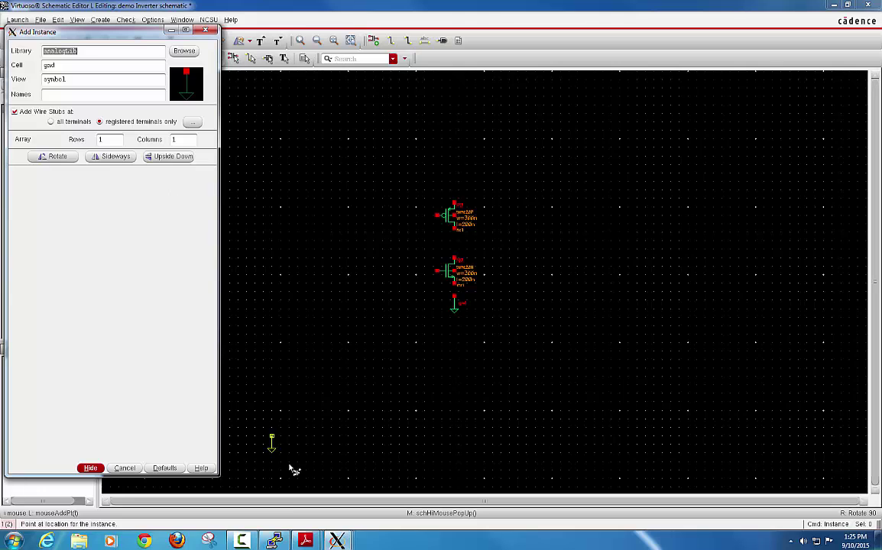
left_click_drag(133, 32, 360, 34)
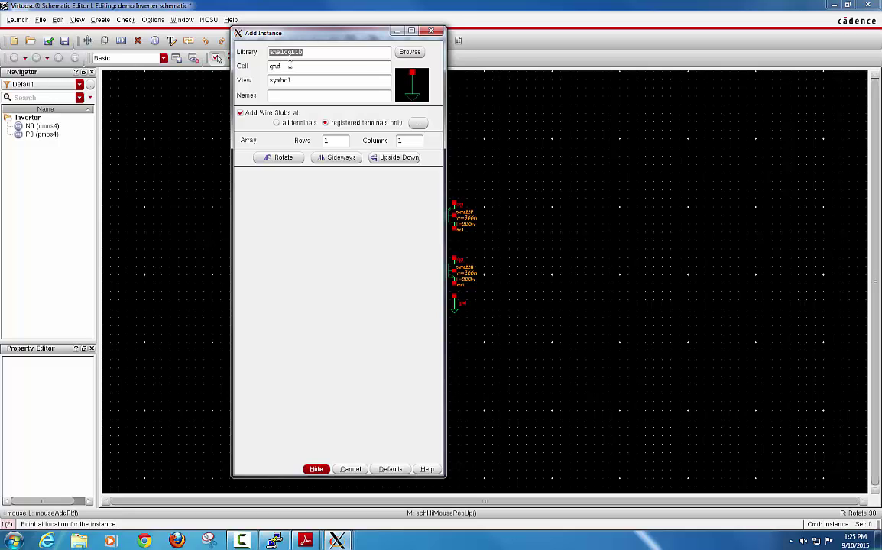
left_click_drag(290, 65, 256, 65)
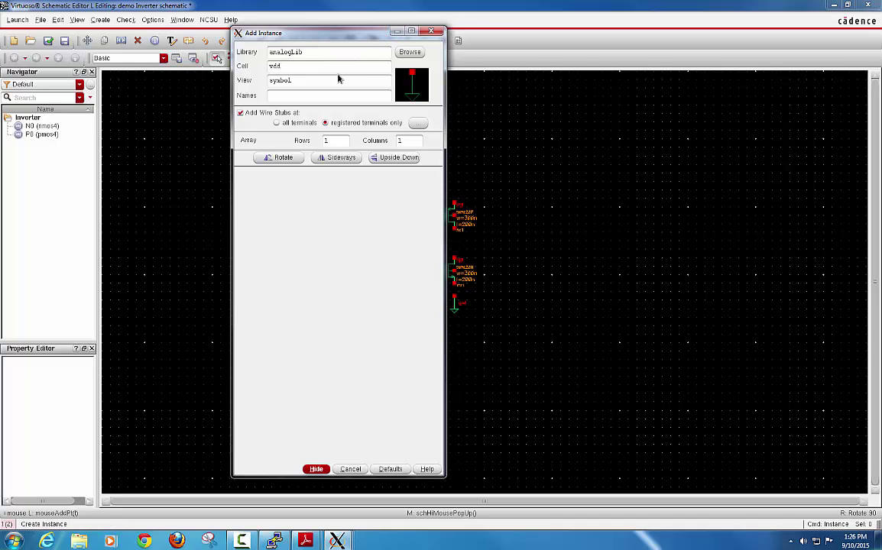
key("Return")
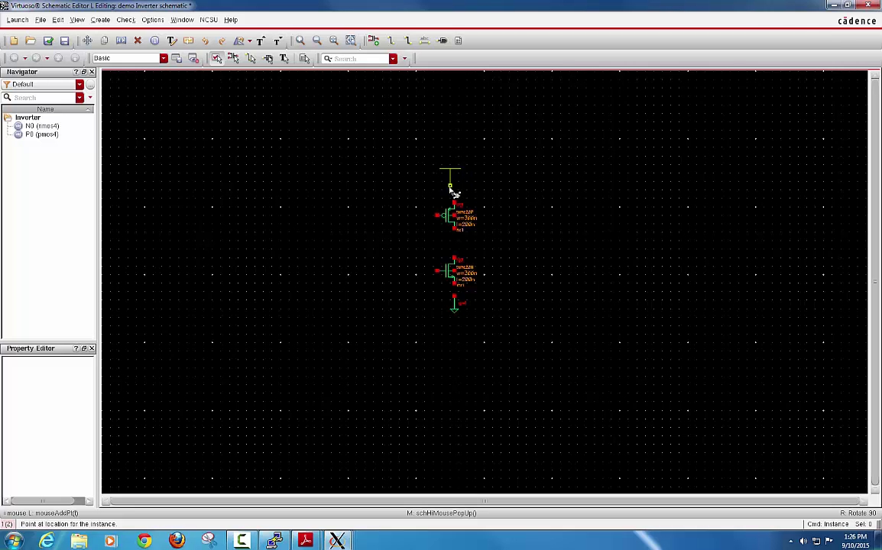
left_click(454, 187)
key("Escape")
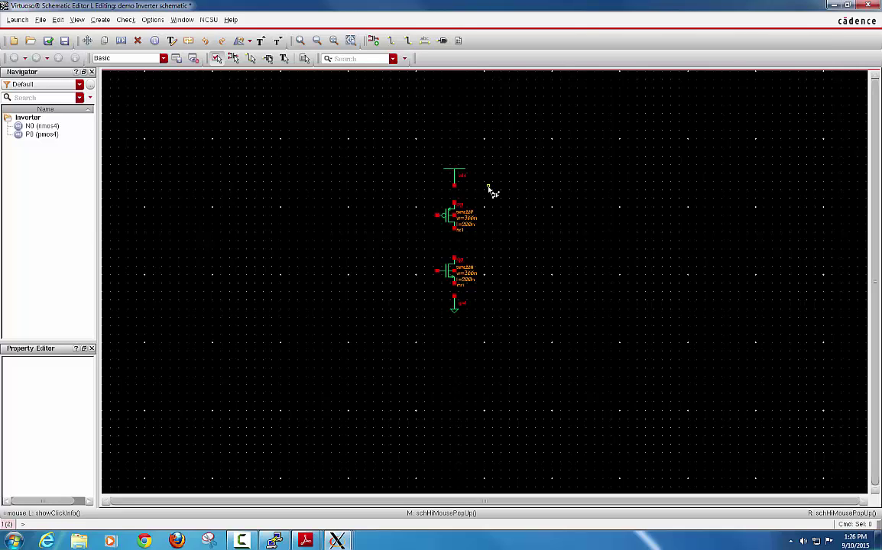
Step: Add an input-direction pin named In to the left of the transistors
key("p")
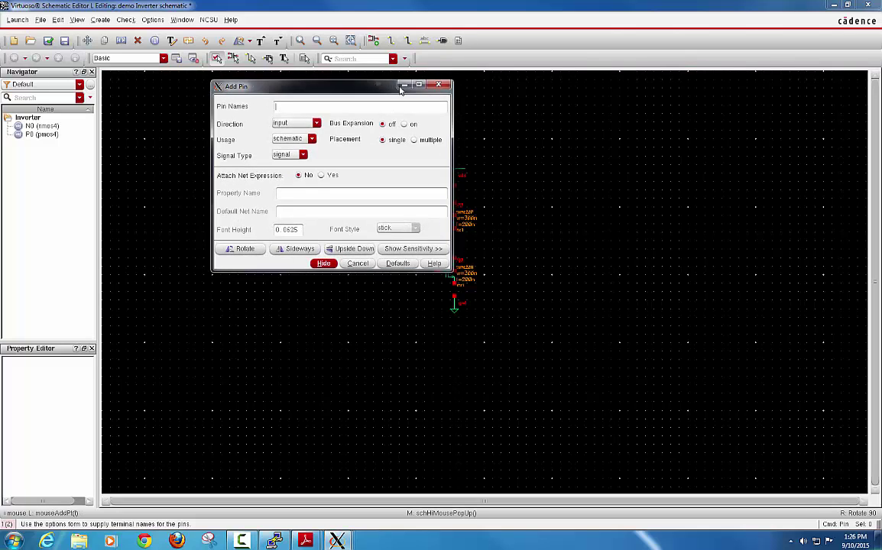
left_click_drag(401, 90, 631, 94)
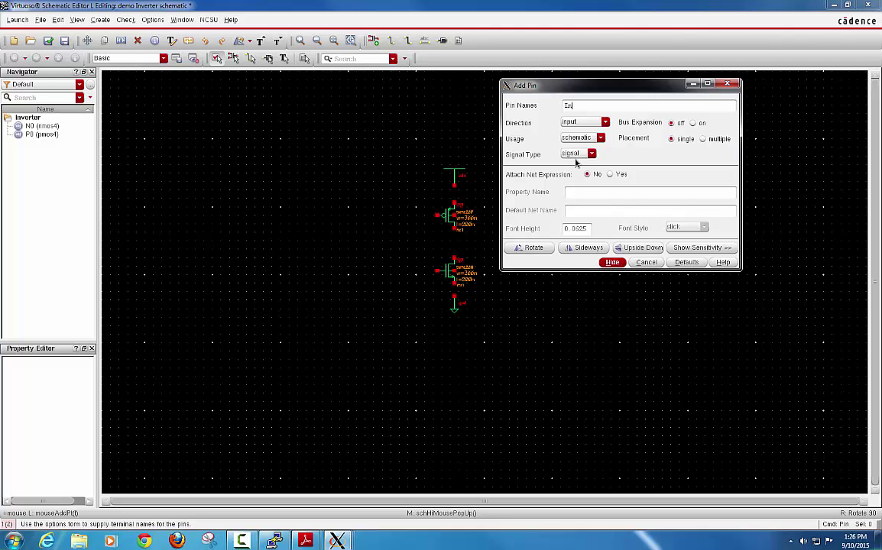
left_click(584, 122)
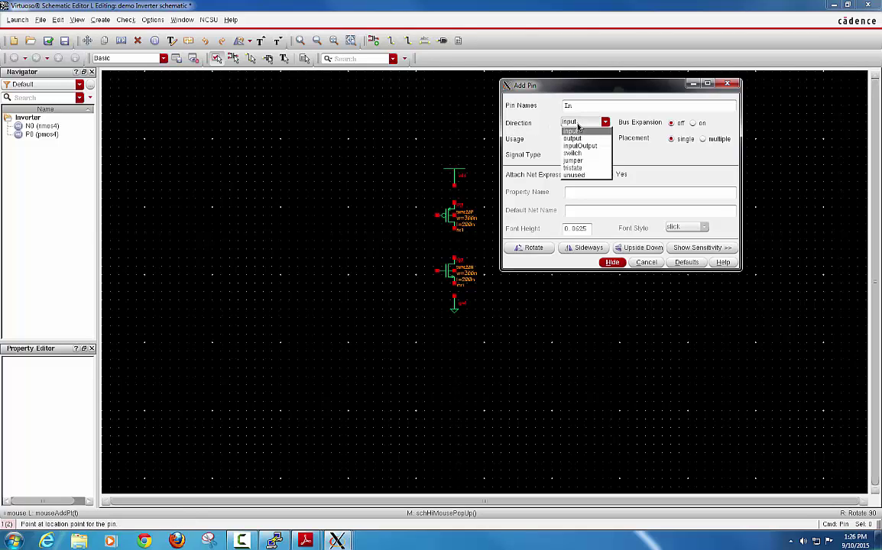
left_click(575, 132)
left_click(612, 263)
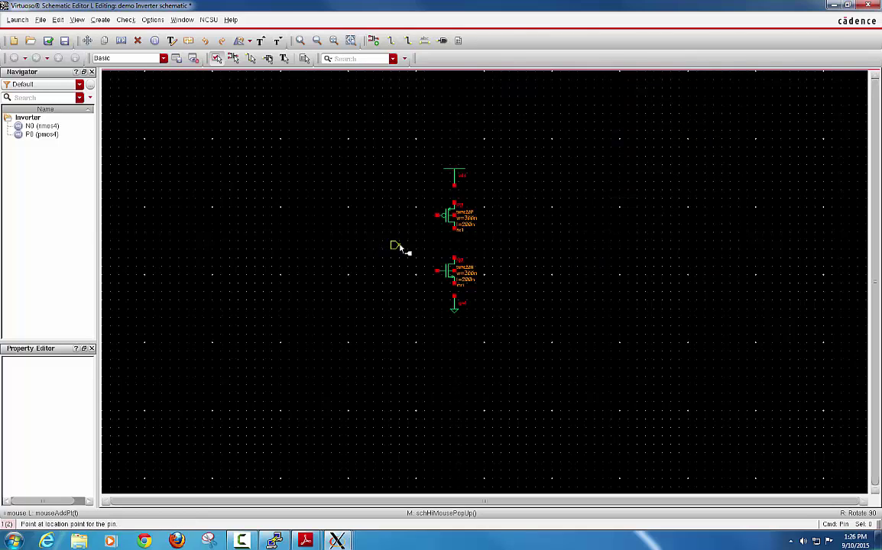
left_click(387, 242)
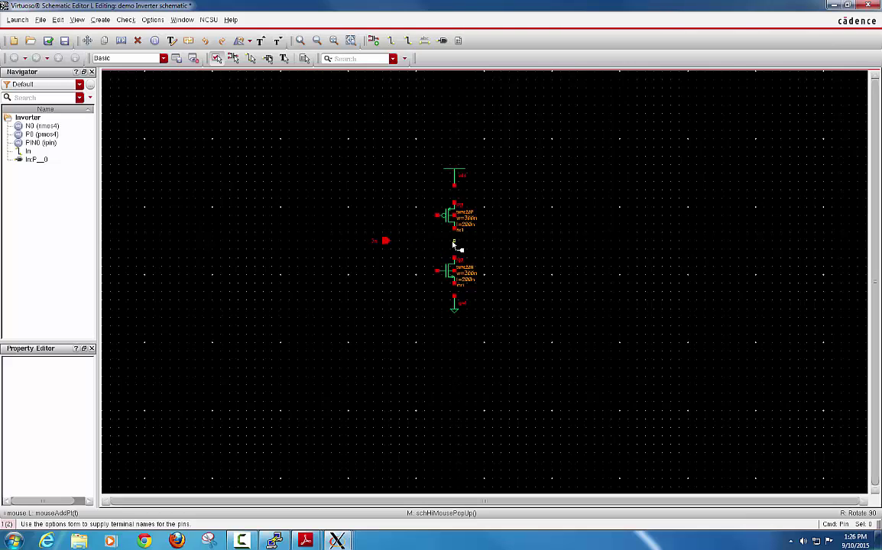
key("Escape")
Step: Add an output-direction pin named Out to the right of the transistors
key("p")
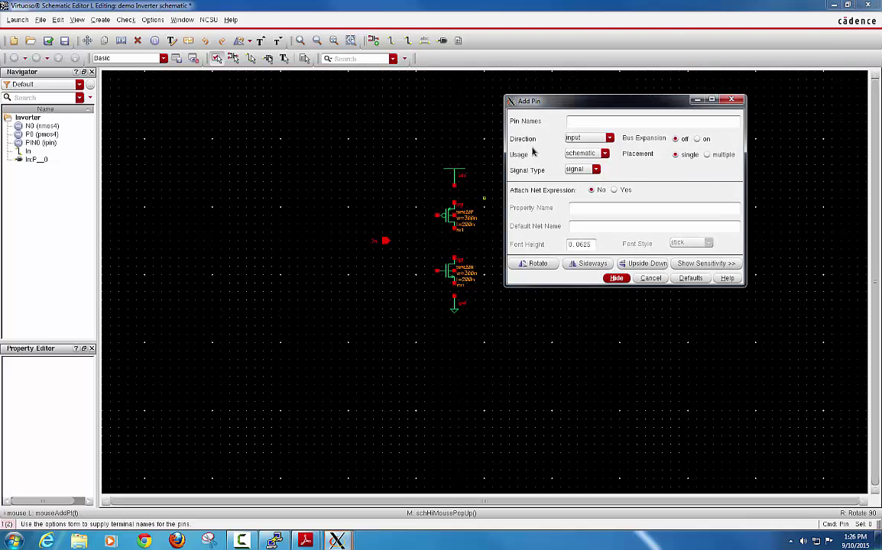
left_click(581, 138)
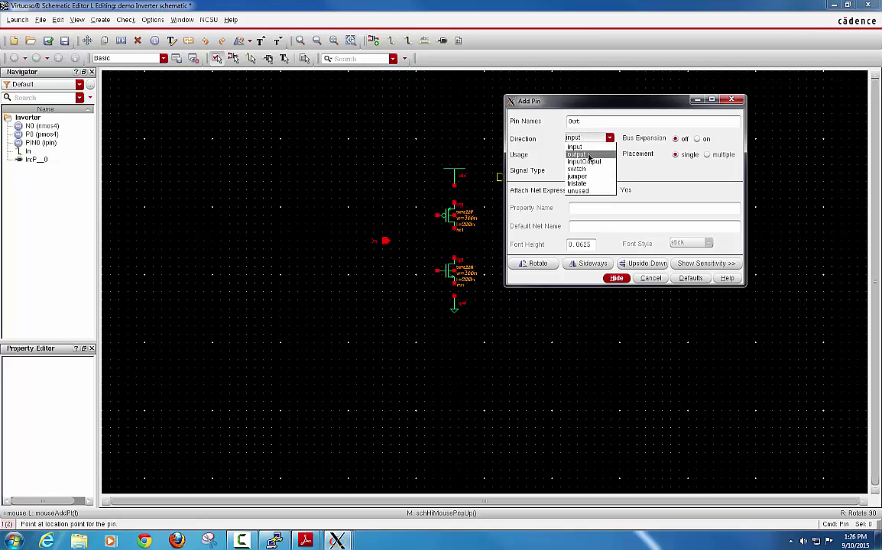
left_click(588, 156)
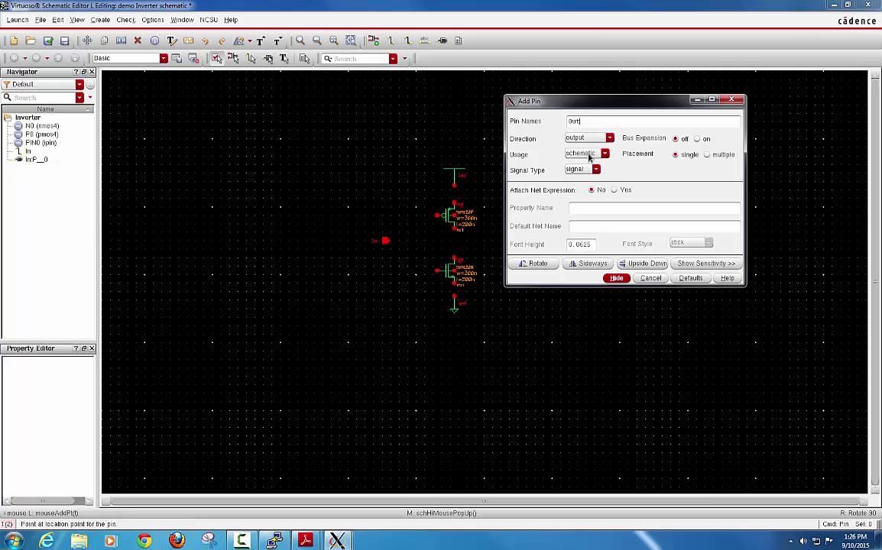
left_click(616, 278)
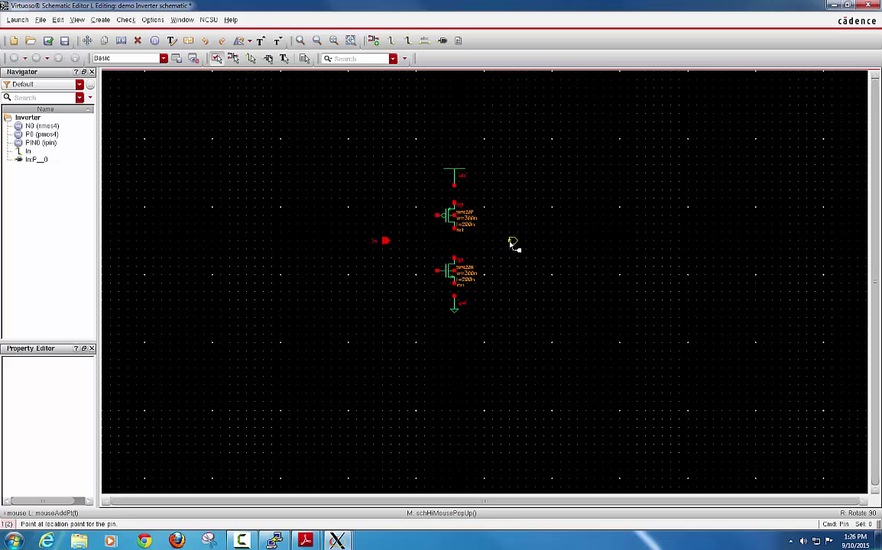
left_click(512, 242)
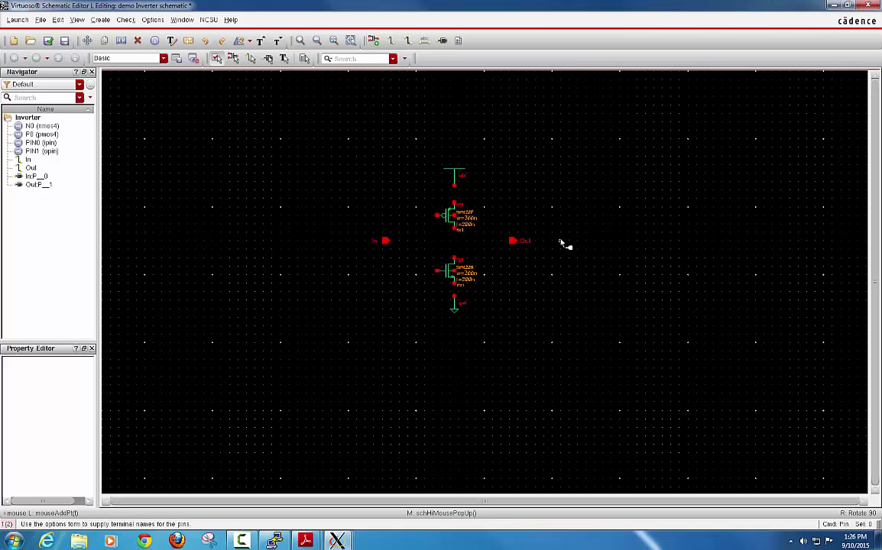
key("Escape")
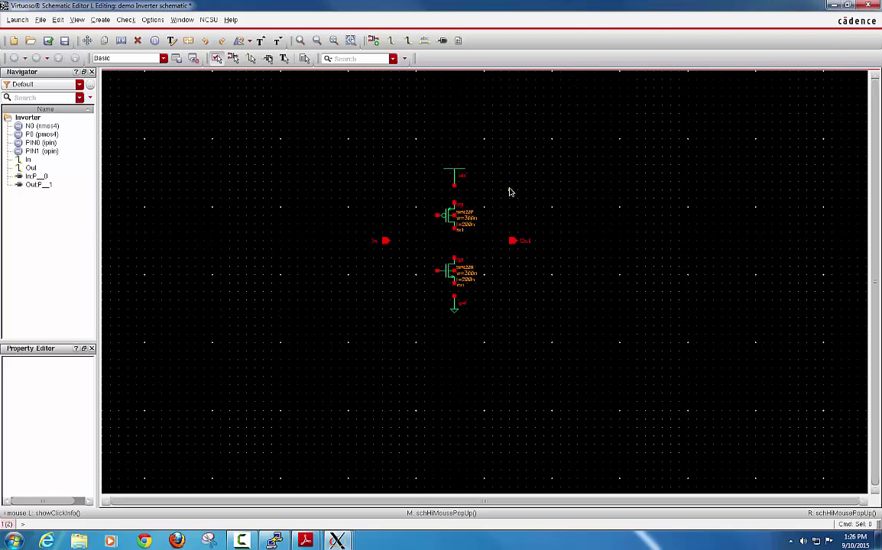
Step: Wire vdd to the PMOS, join the PMOS and NMOS drains, and connect that node to Out
key("w")
left_click(304, 175)
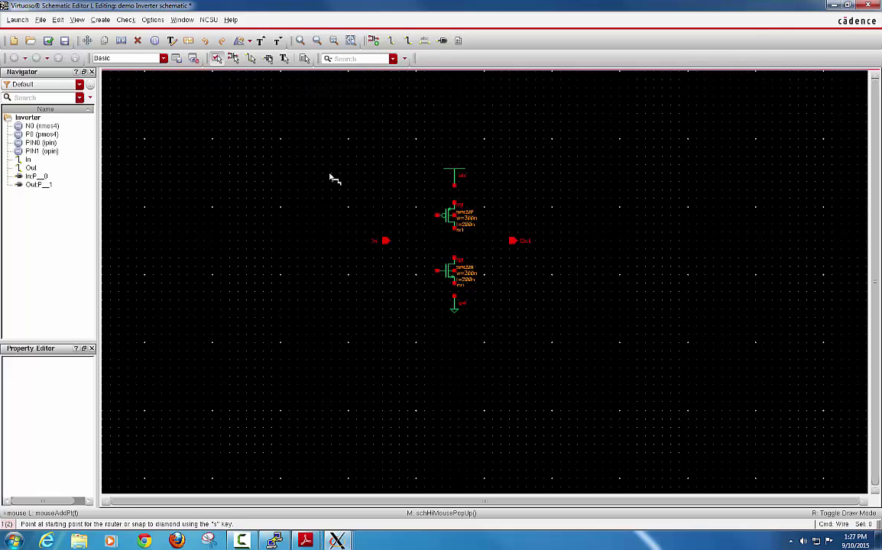
left_click(452, 188)
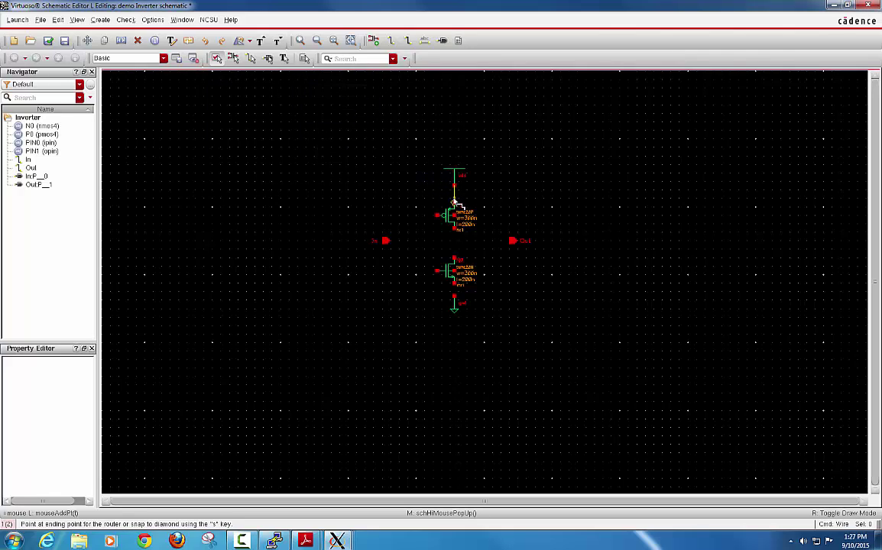
left_click(455, 204)
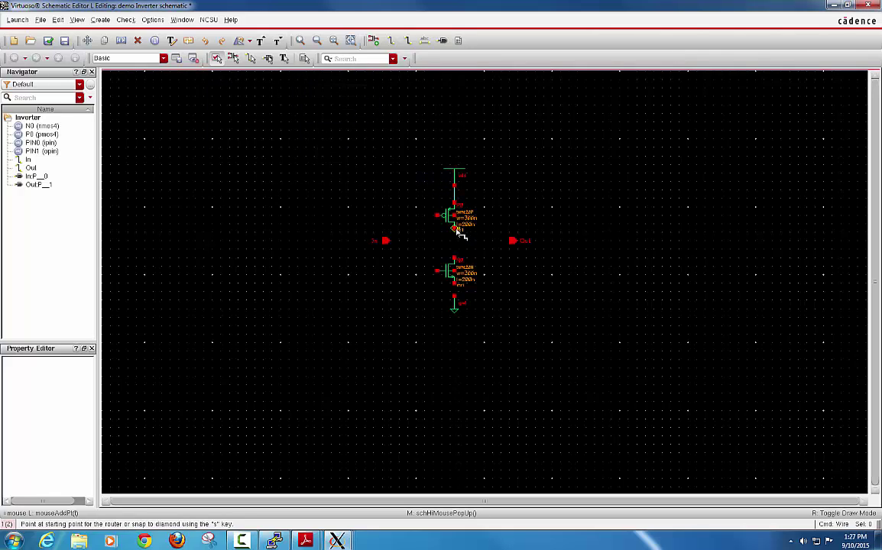
left_click(454, 230)
left_click(455, 260)
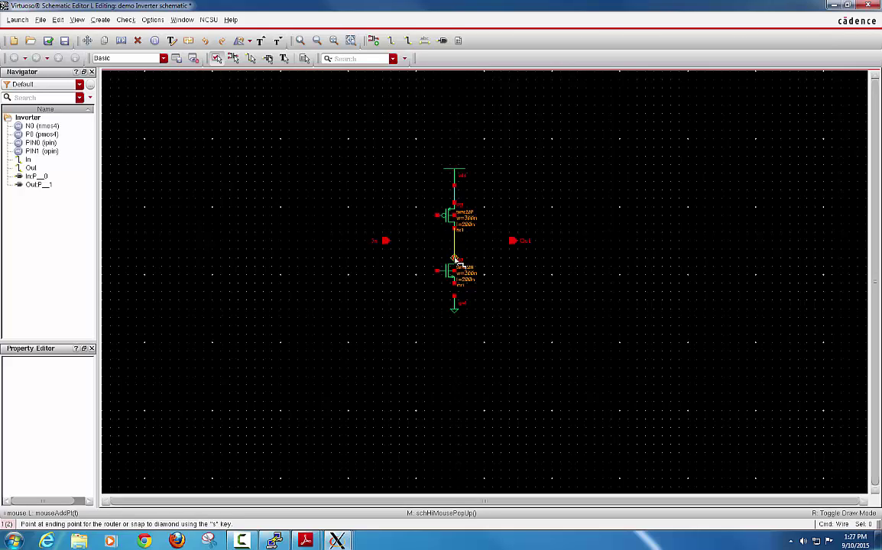
left_click(456, 241)
left_click(512, 241)
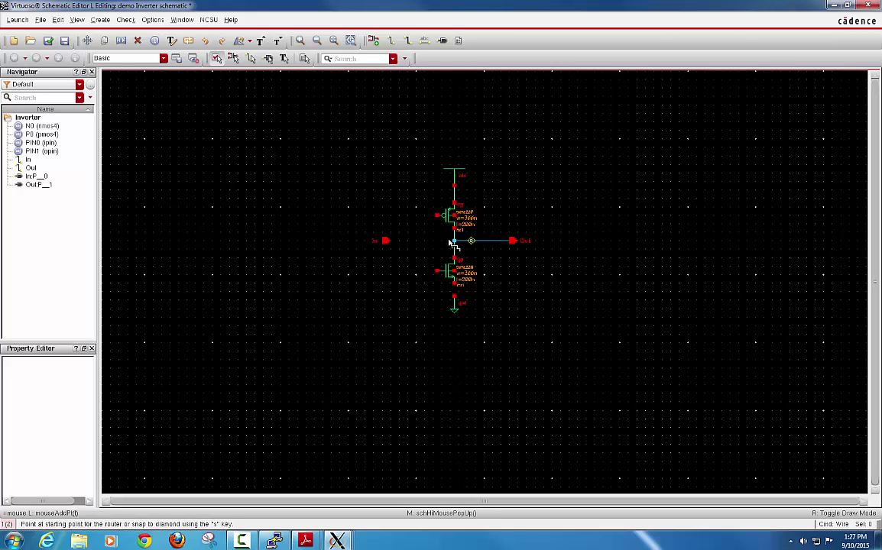
Step: Join both transistor gates to the In pin and connect the NMOS source to ground
left_click(438, 216)
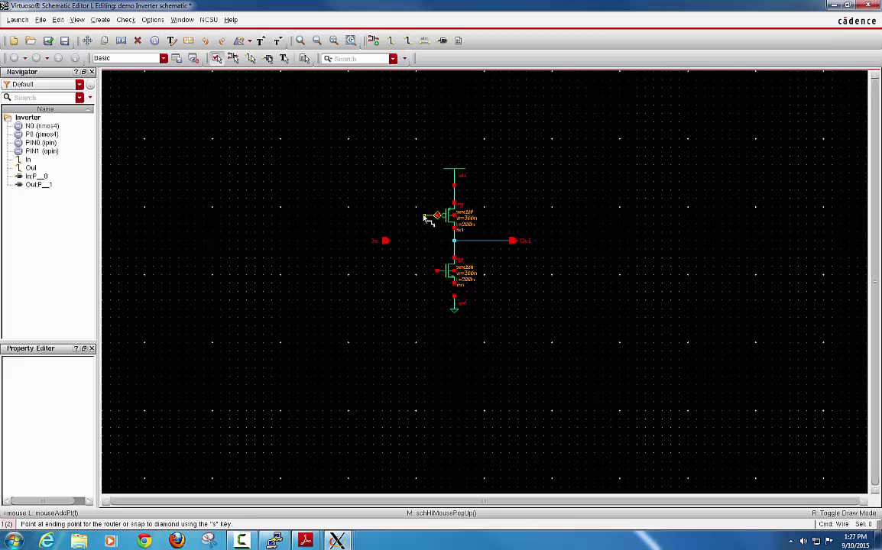
left_click(438, 272)
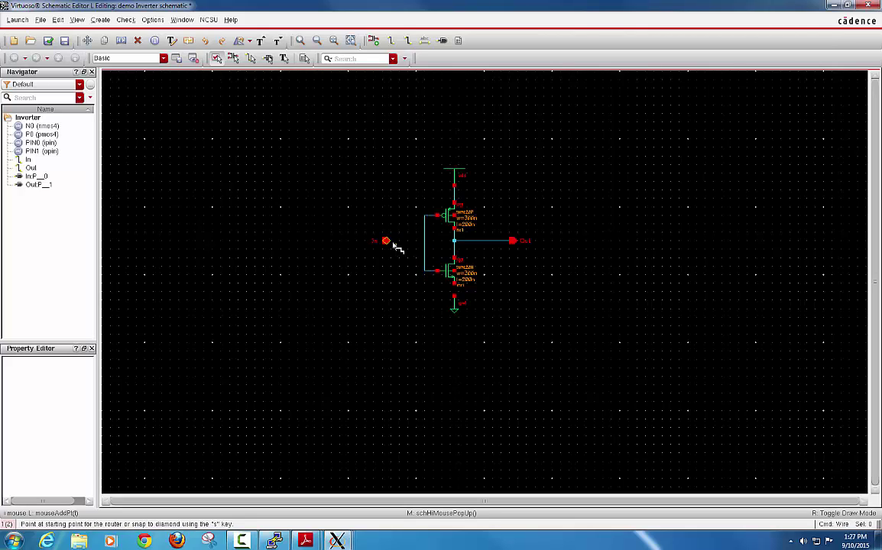
left_click(387, 241)
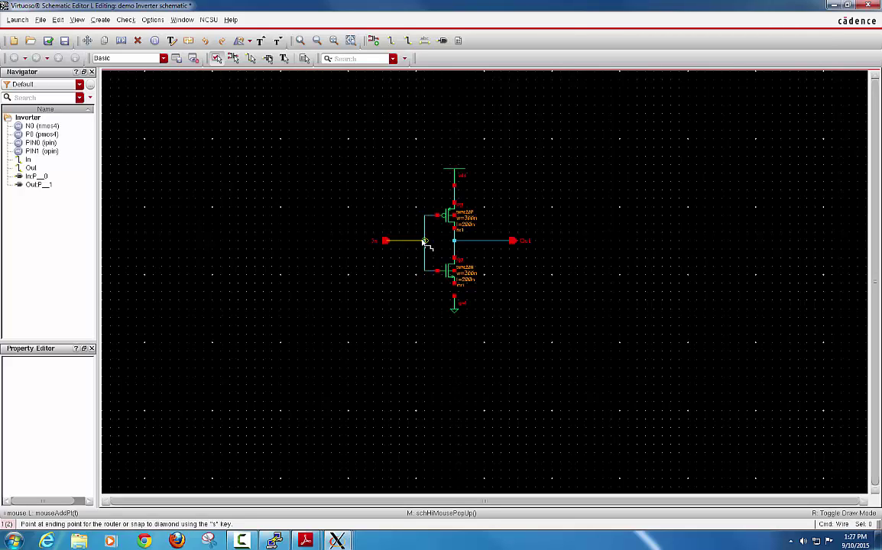
left_click(425, 241)
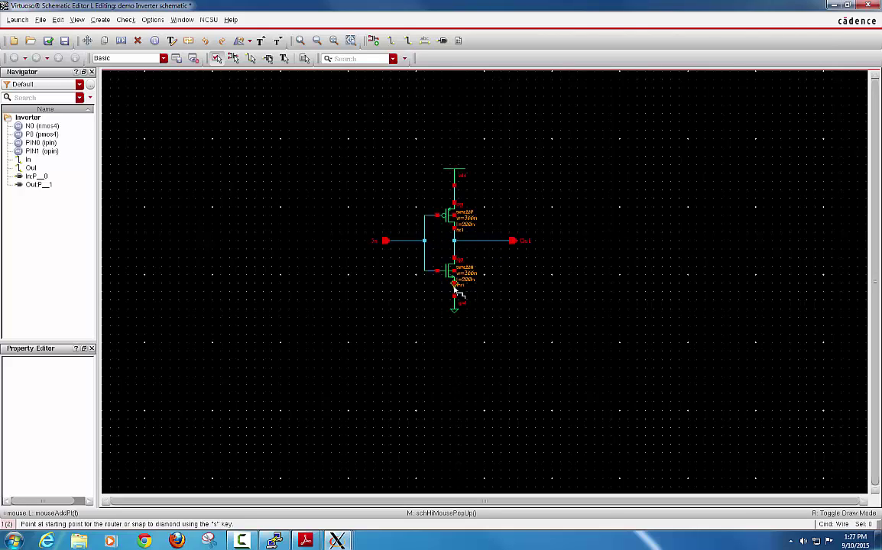
left_click(455, 282)
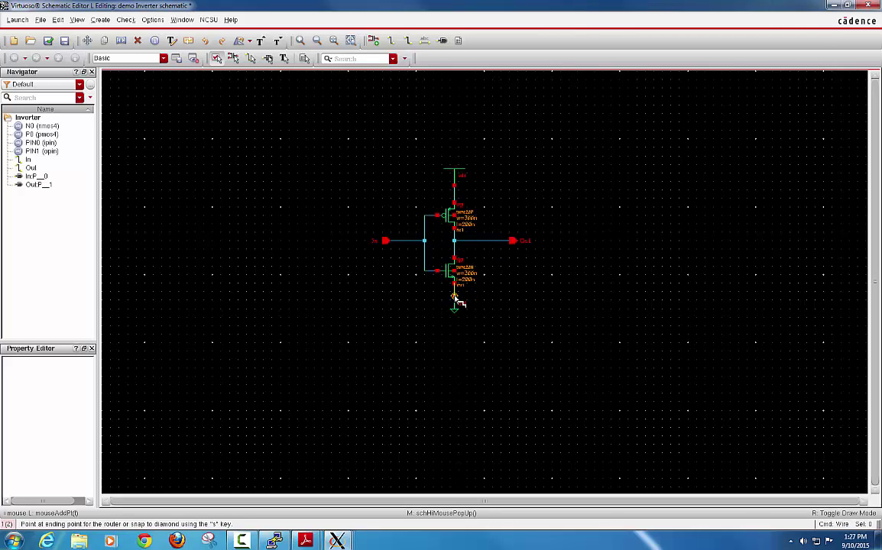
left_click(456, 304)
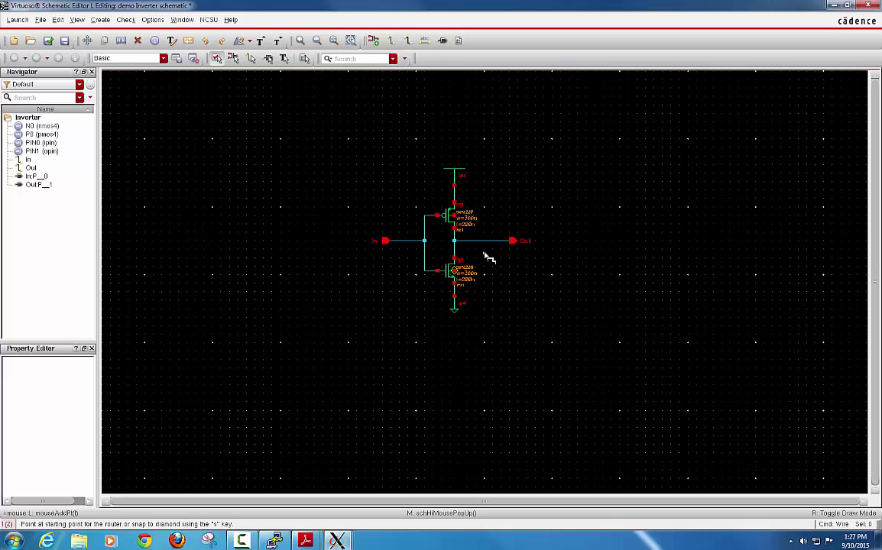
key("Escape")
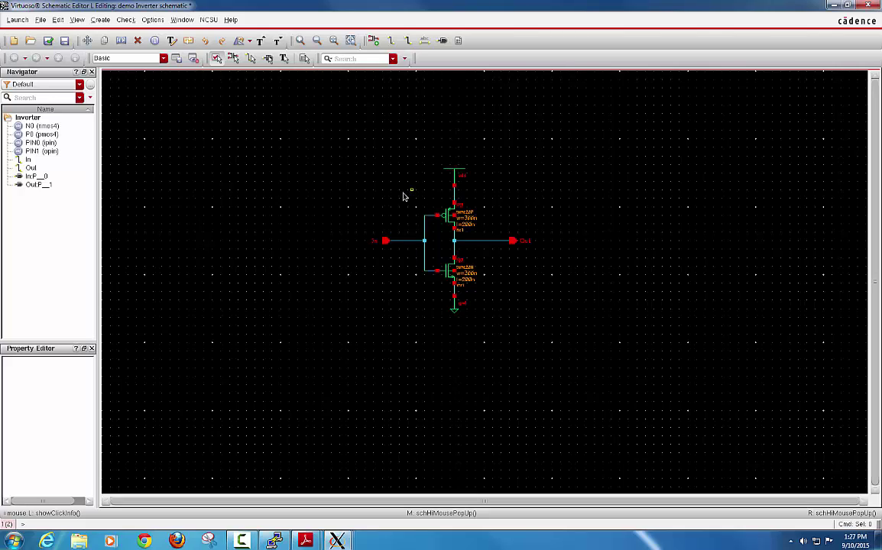
key("m")
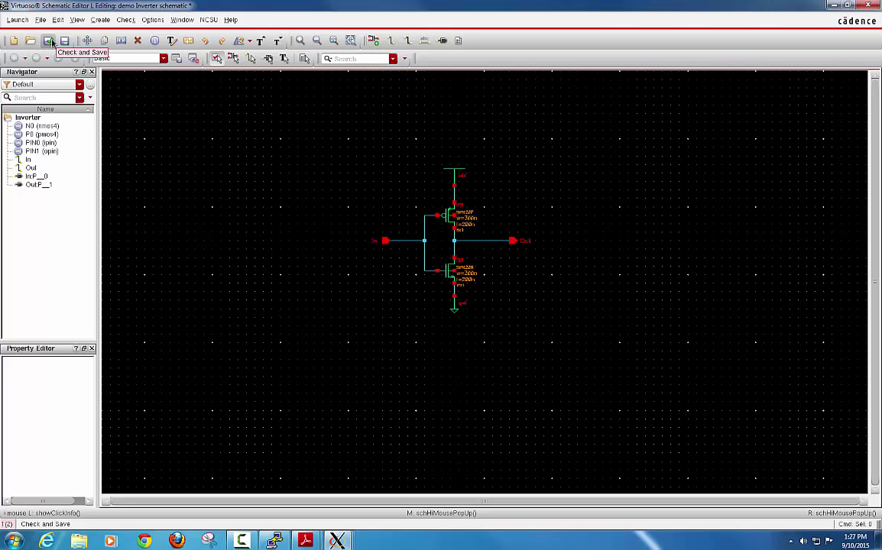
Step: Check and save the Inverter schematic, then close the report showing 0 errors and 2 warnings
left_click(53, 44)
left_click(51, 42)
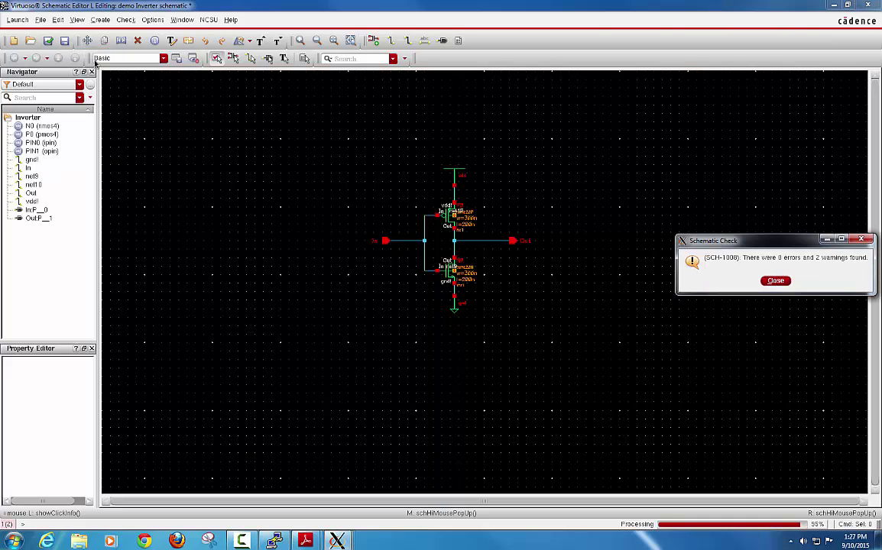
left_click_drag(737, 237, 578, 122)
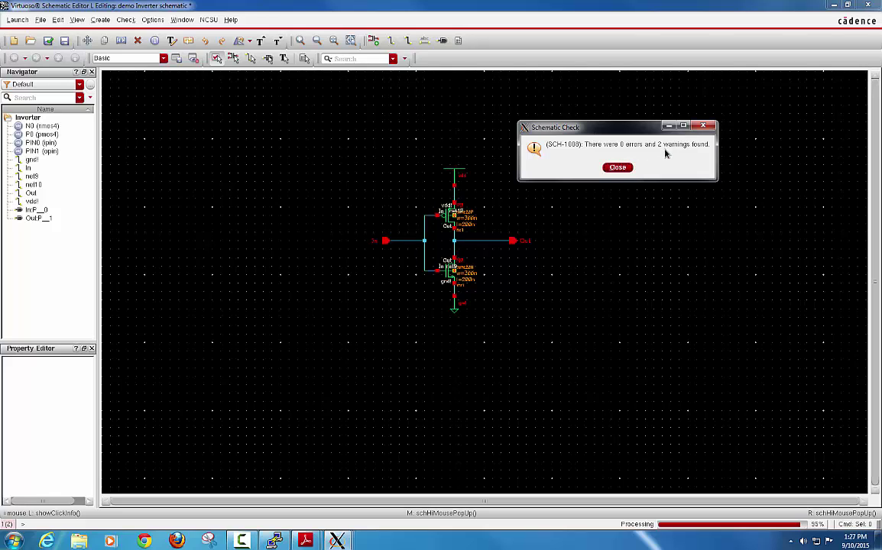
left_click(619, 168)
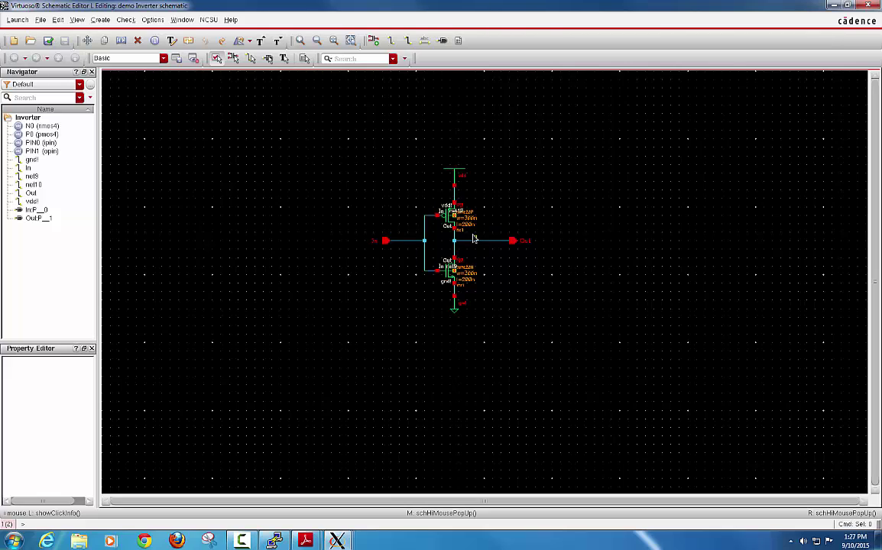
Step: Wire the PMOS body pin up to the vdd line
scroll(468, 219, "up", 2, "ctrl")
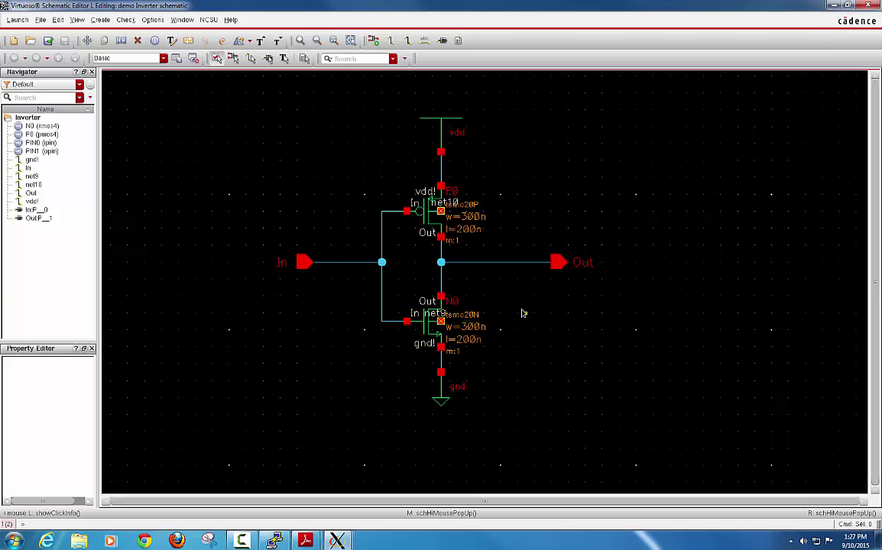
scroll(522, 312, "down", 2, "ctrl")
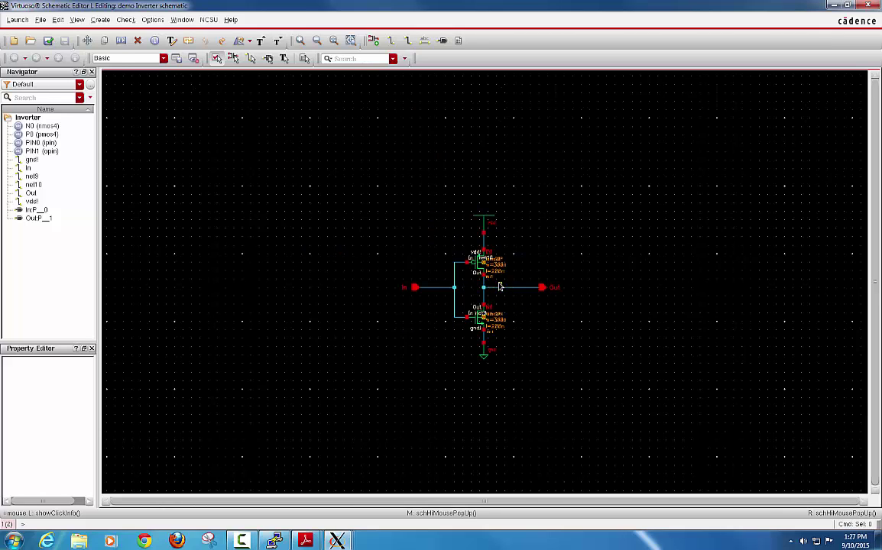
scroll(497, 273, "up", 2, "ctrl")
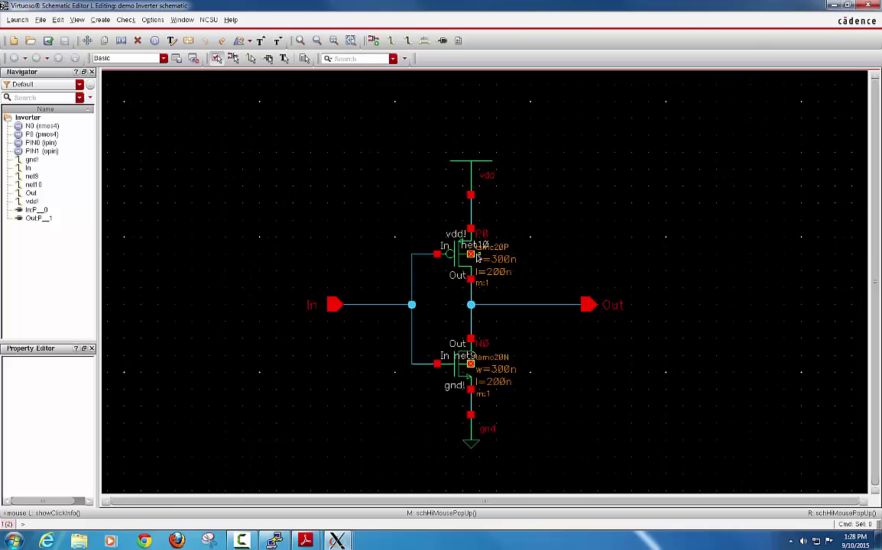
key("w")
left_click(474, 258)
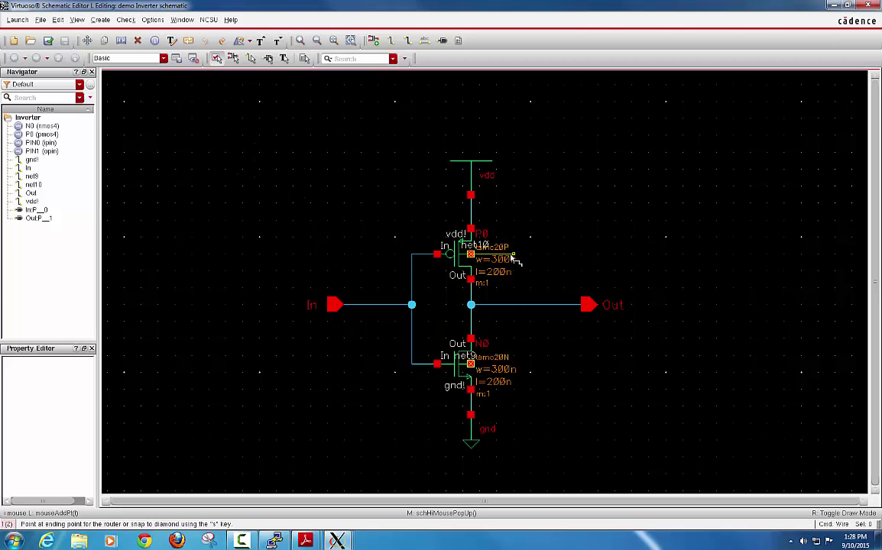
left_click(472, 202)
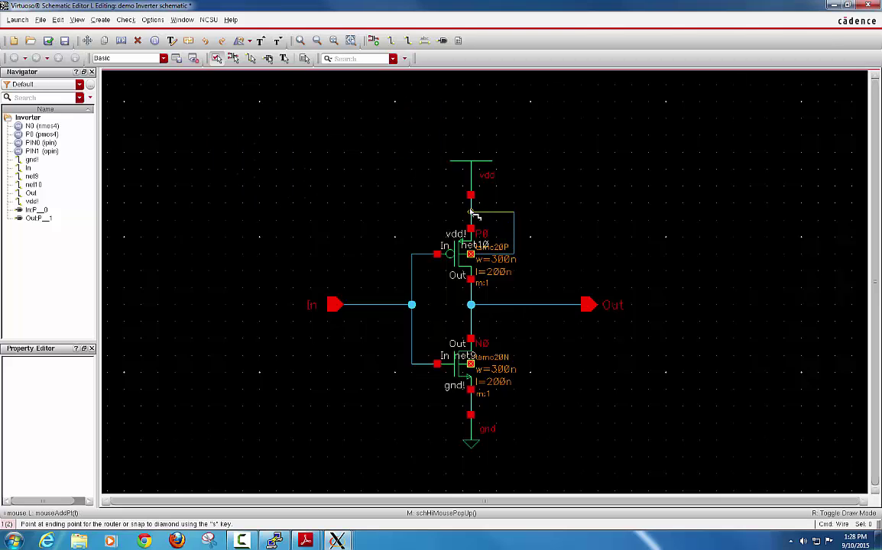
Step: Route the NMOS body pin down to the gnd line, then check and save the schematic
left_click(523, 365)
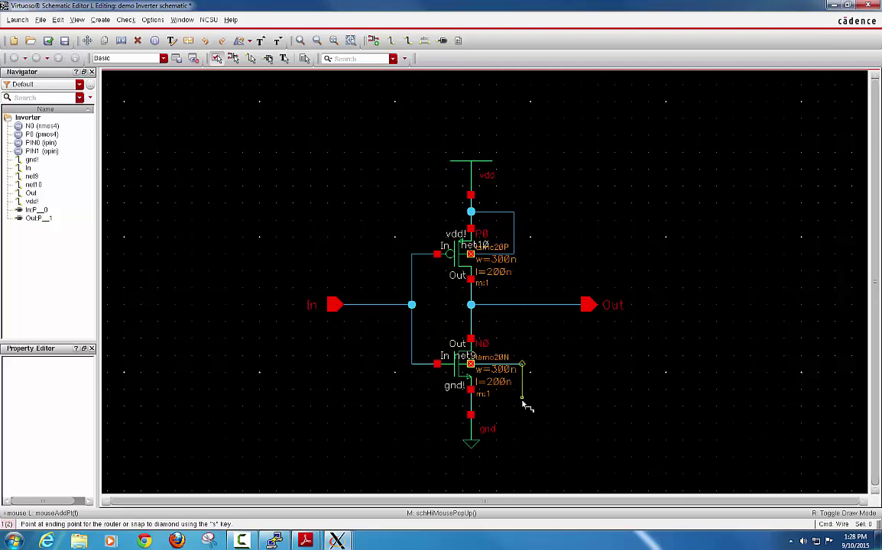
left_click(523, 406)
left_click(471, 407)
key("Escape")
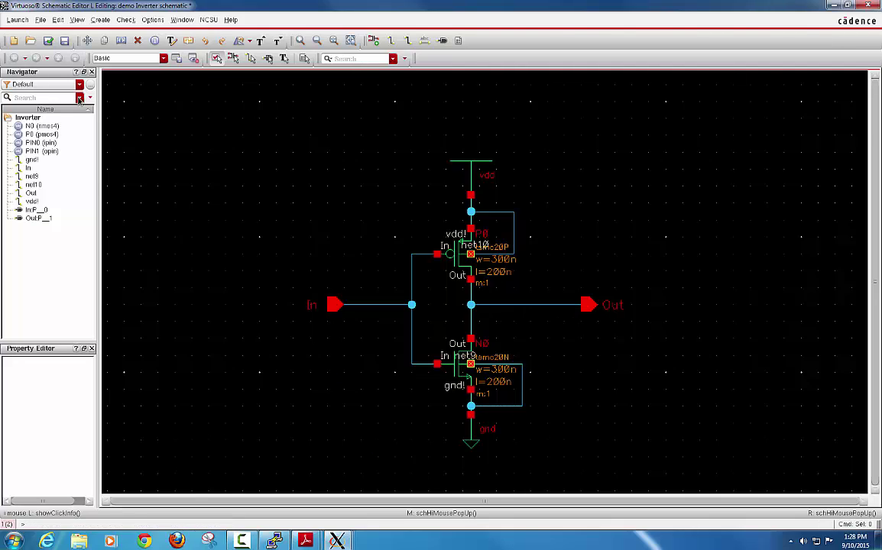
left_click(49, 44)
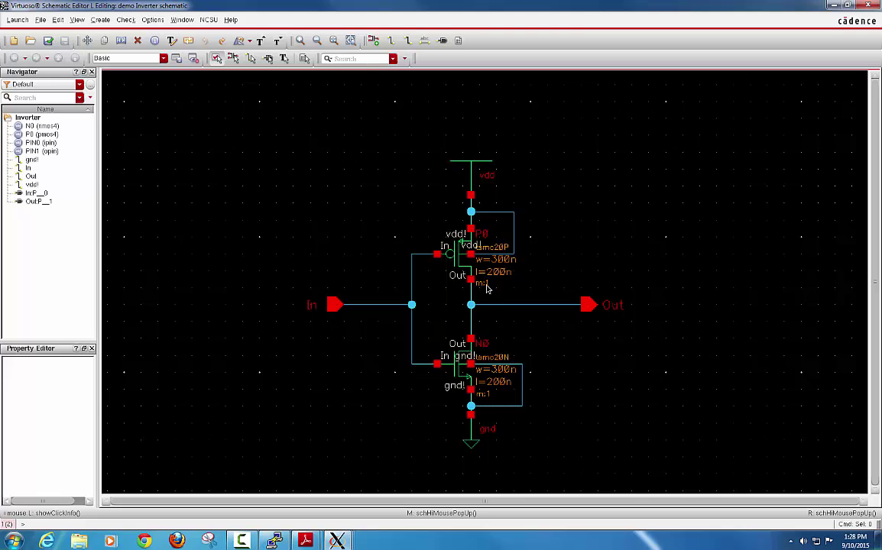
left_click(457, 257)
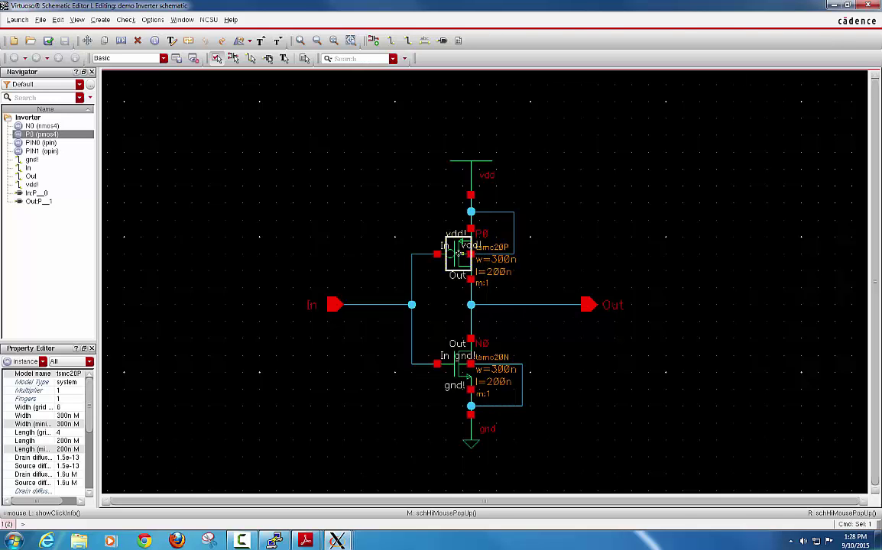
Step: Change PMOS P0's width from 300n to 600n, then check and save the Inverter schematic
key("q")
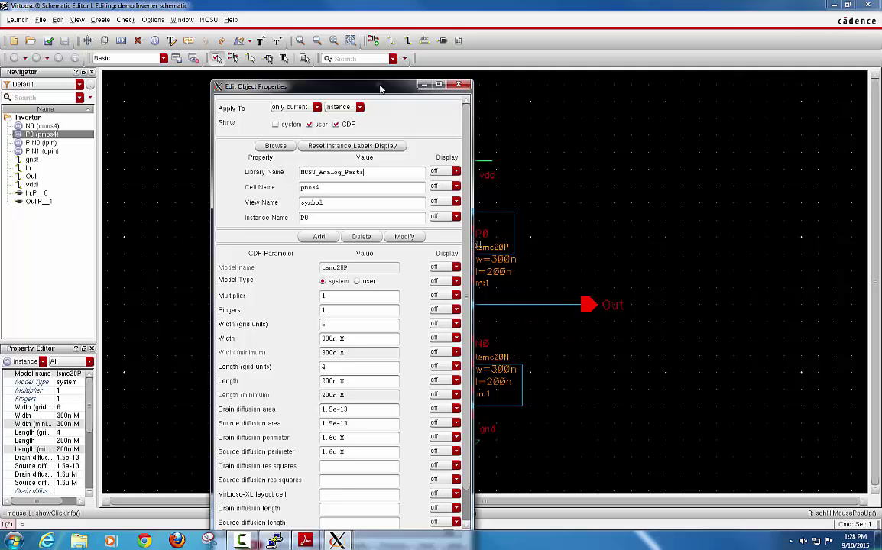
left_click_drag(380, 79, 321, 36)
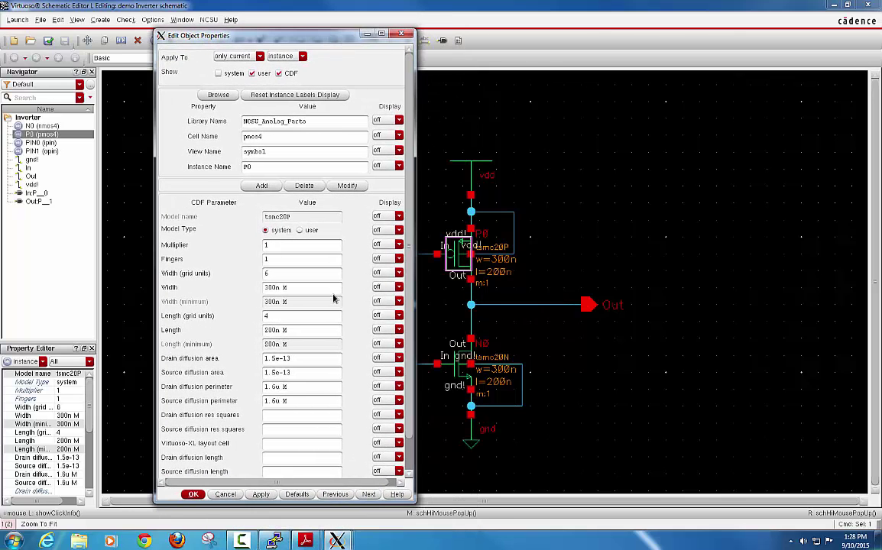
left_click_drag(294, 291, 239, 291)
type("600n")
key("Tab")
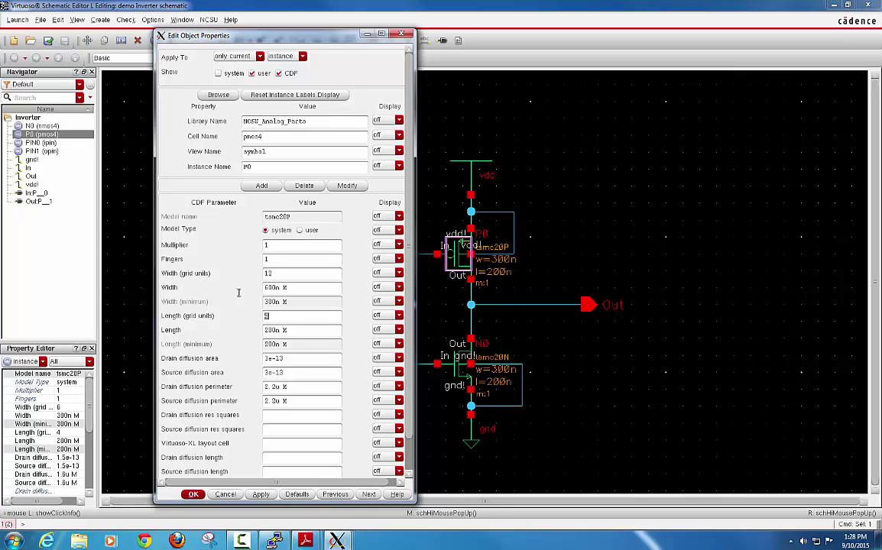
key("Return")
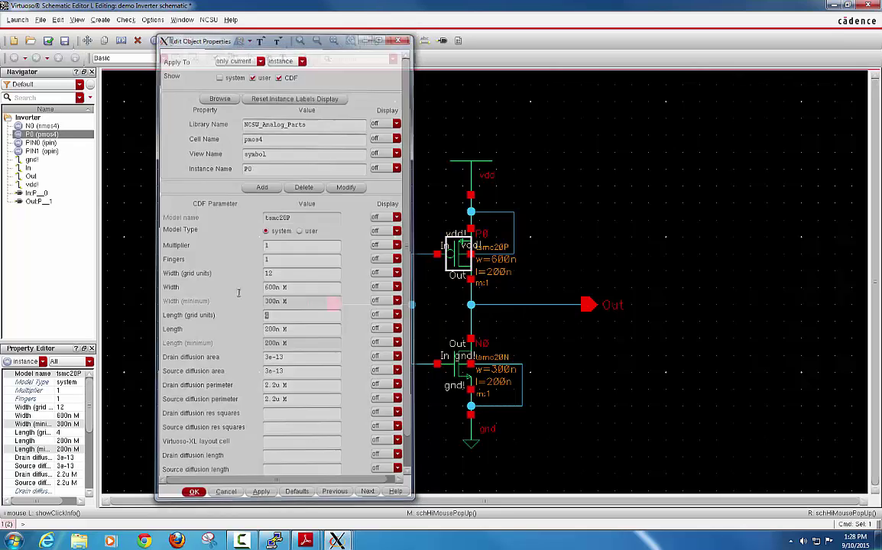
left_click(531, 287)
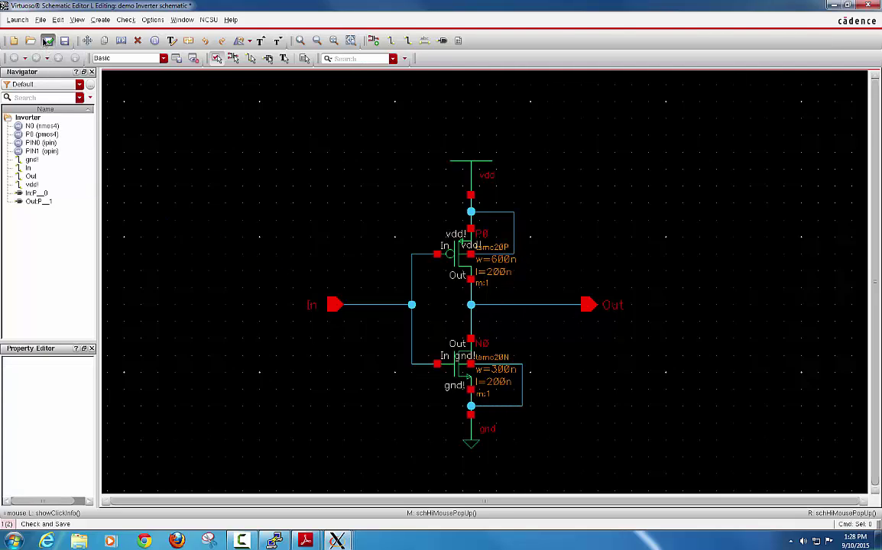
left_click(47, 41)
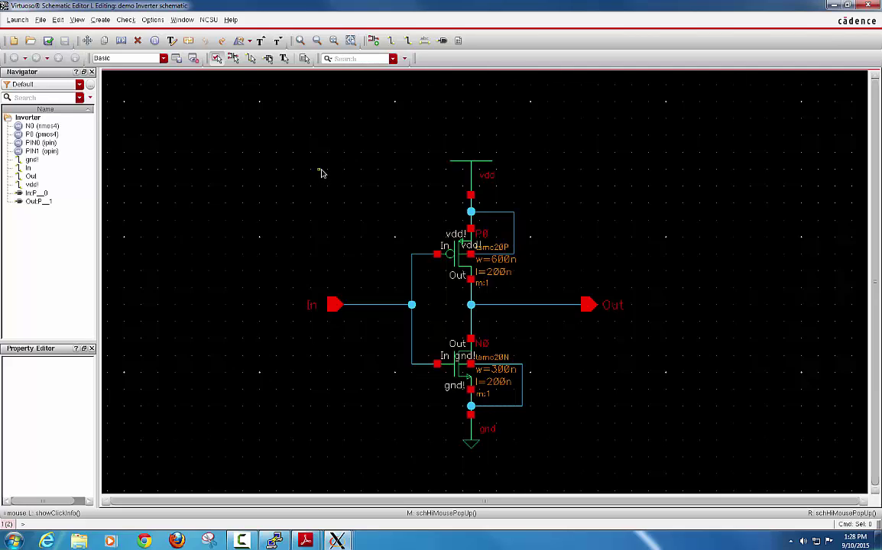
Step: Launch ADE L for the Inverter schematic and accept the XL licence it offers instead
left_click(16, 20)
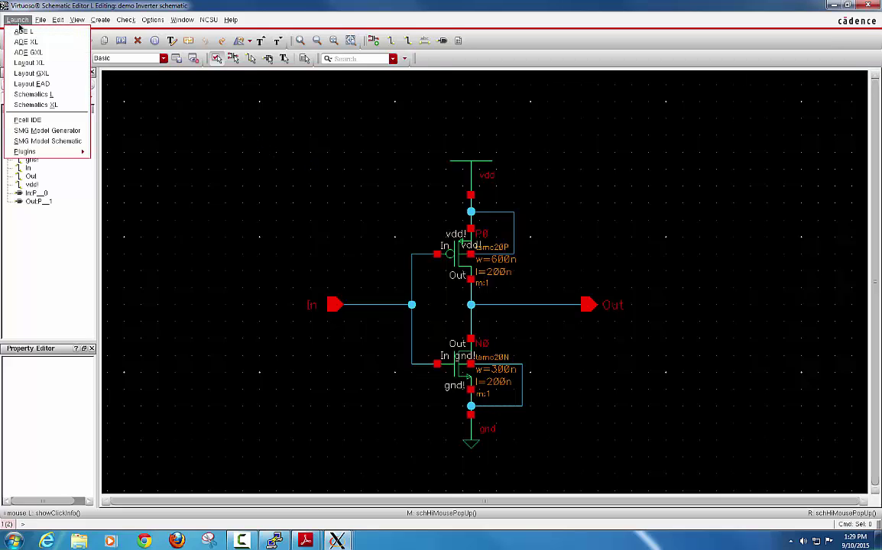
left_click(24, 32)
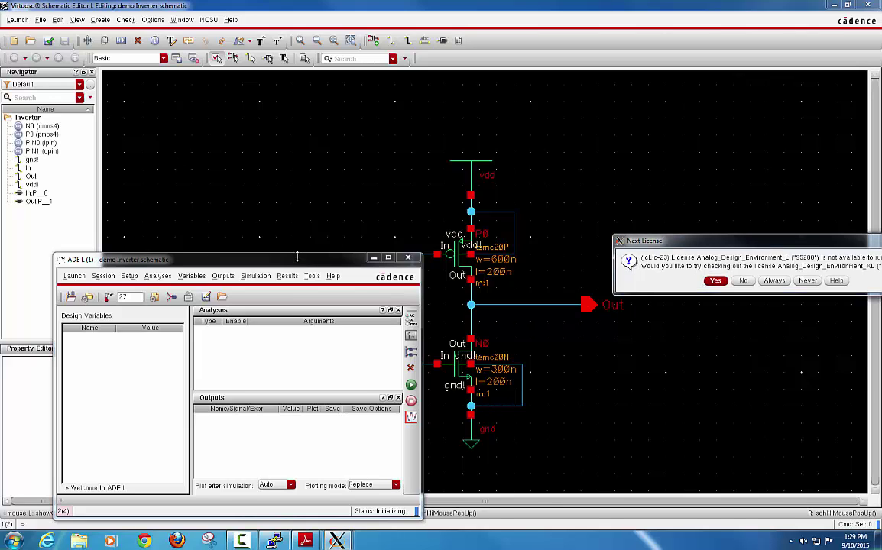
left_click_drag(297, 257, 355, 182)
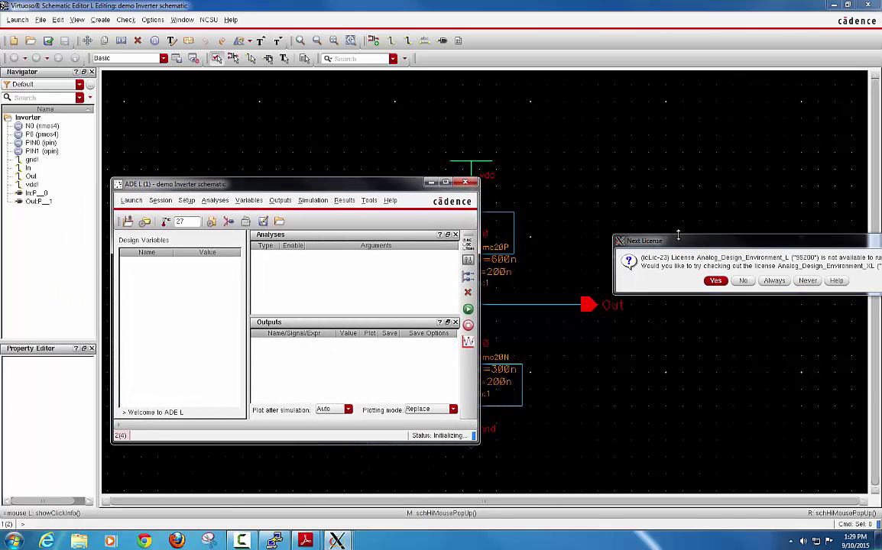
left_click_drag(696, 244, 493, 120)
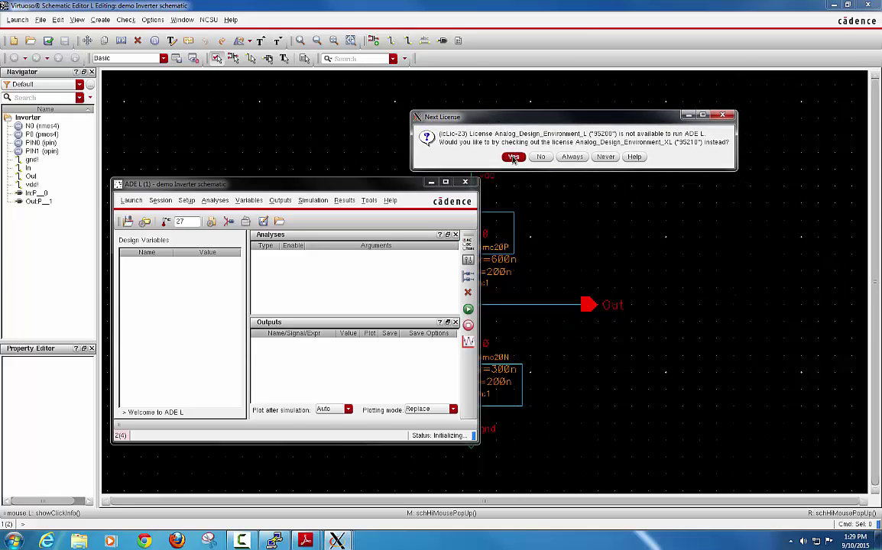
left_click(513, 157)
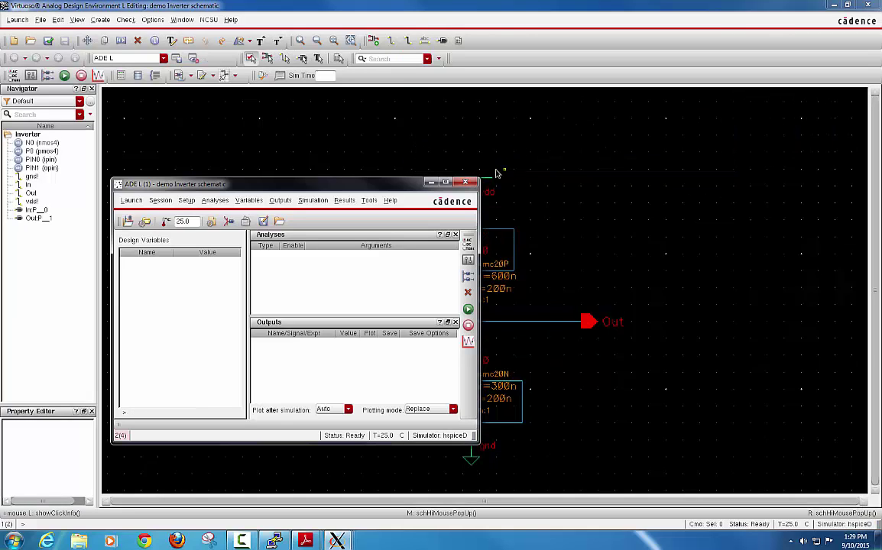
Step: Change the ADE L simulator from hspiceD to spectre in the Simulator/Directory/Host settings
left_click_drag(384, 188, 390, 165)
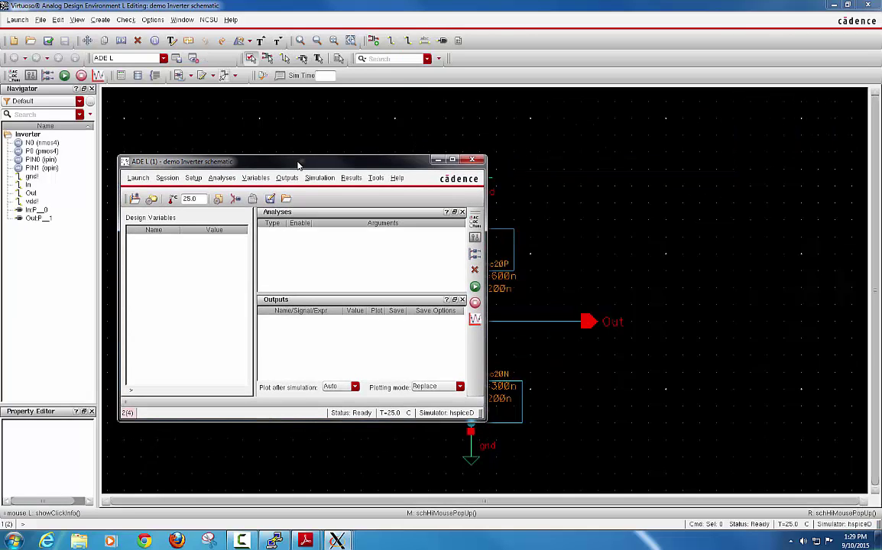
left_click_drag(300, 163, 362, 130)
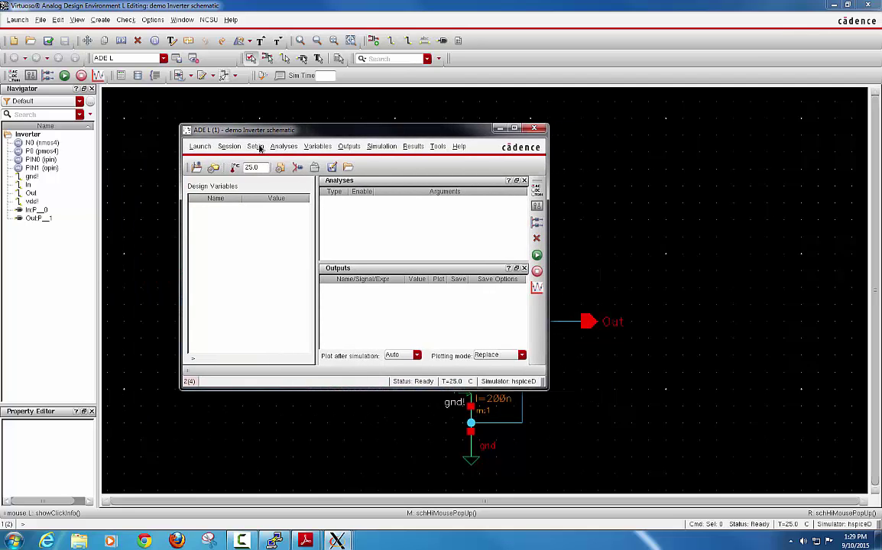
left_click(257, 146)
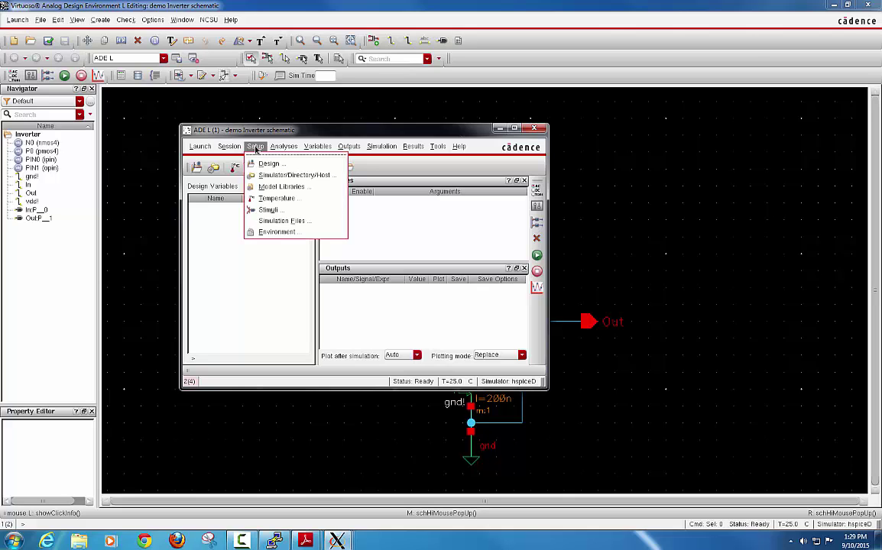
left_click(287, 175)
left_click(303, 102)
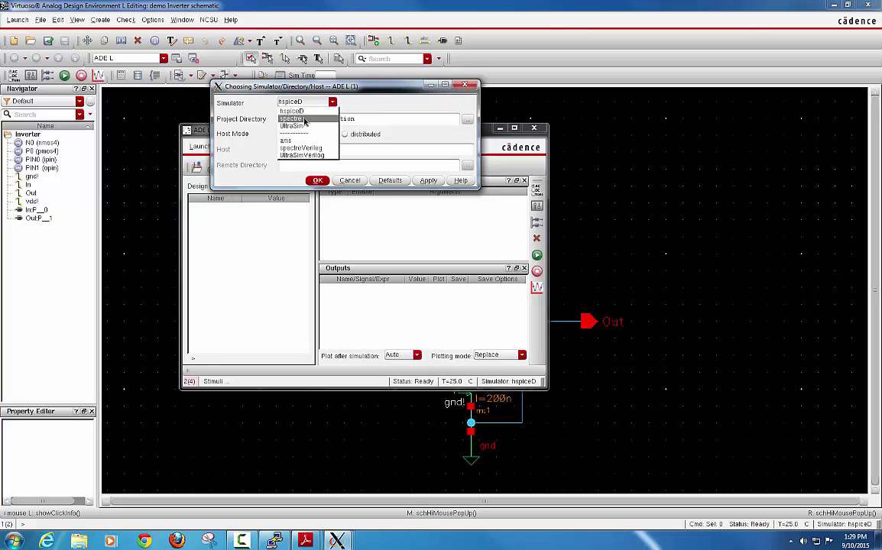
left_click(305, 120)
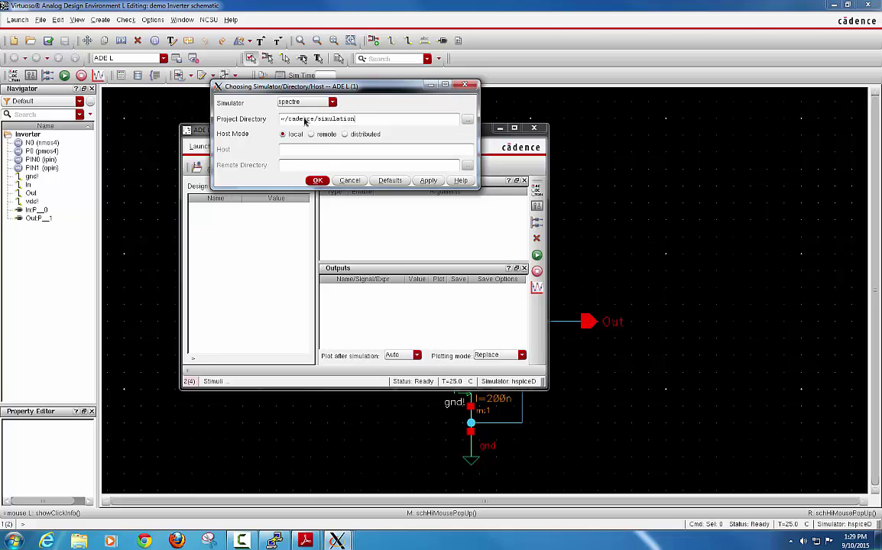
left_click(318, 181)
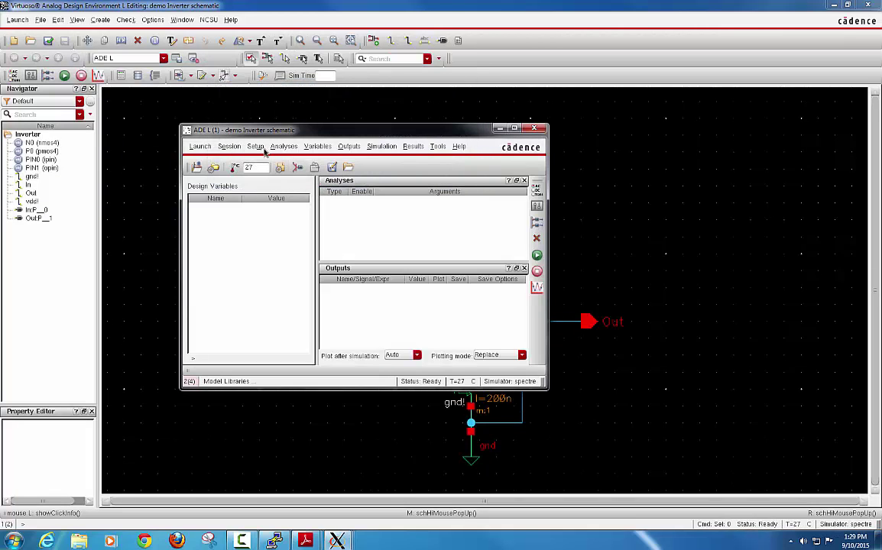
Step: Add tsmc20N.m and tsmc20P.m from the 180nm_Models folder as model library files
left_click(256, 147)
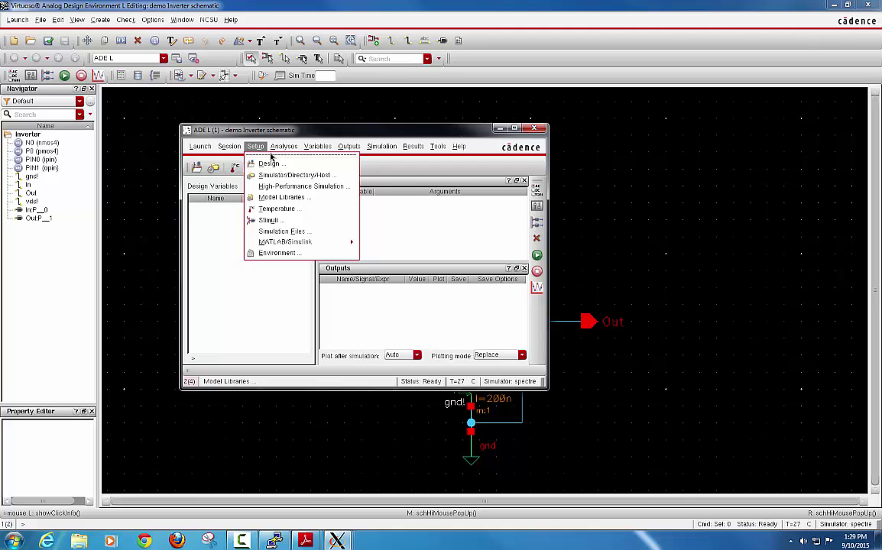
left_click(290, 198)
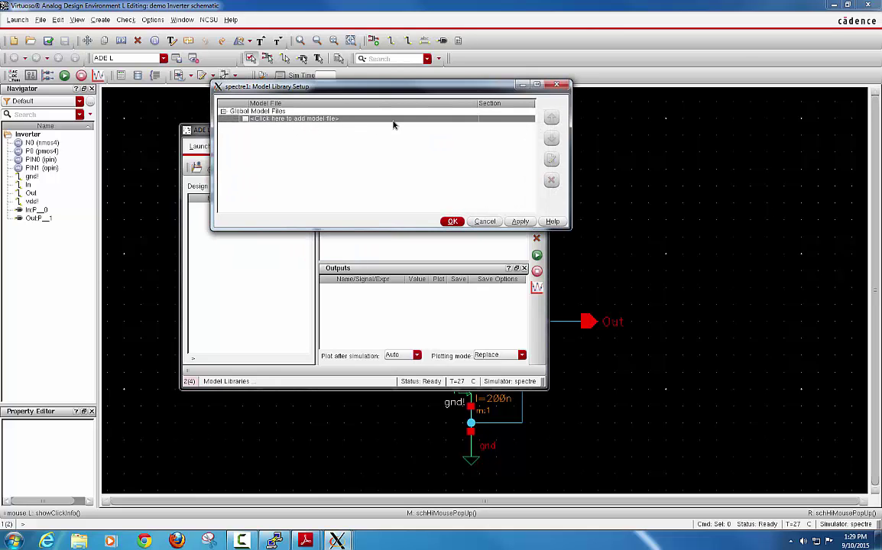
left_click(465, 122)
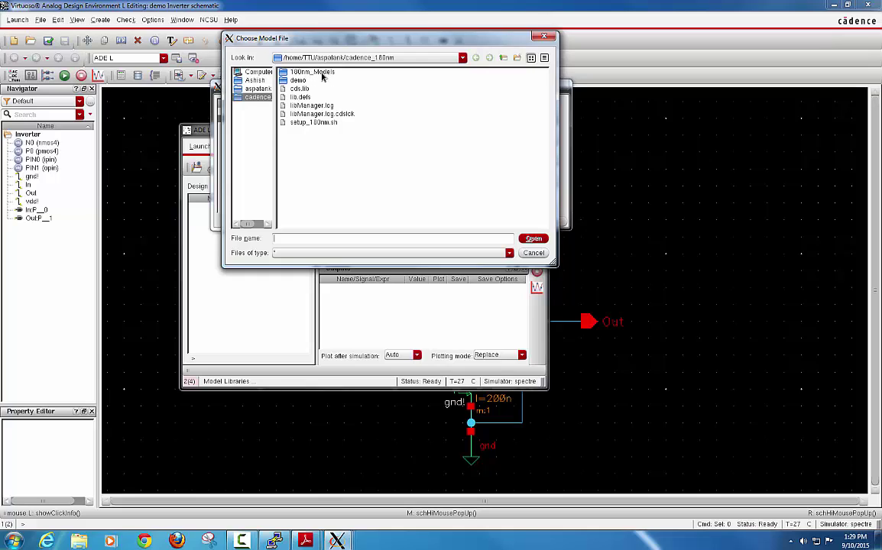
double_click(316, 73)
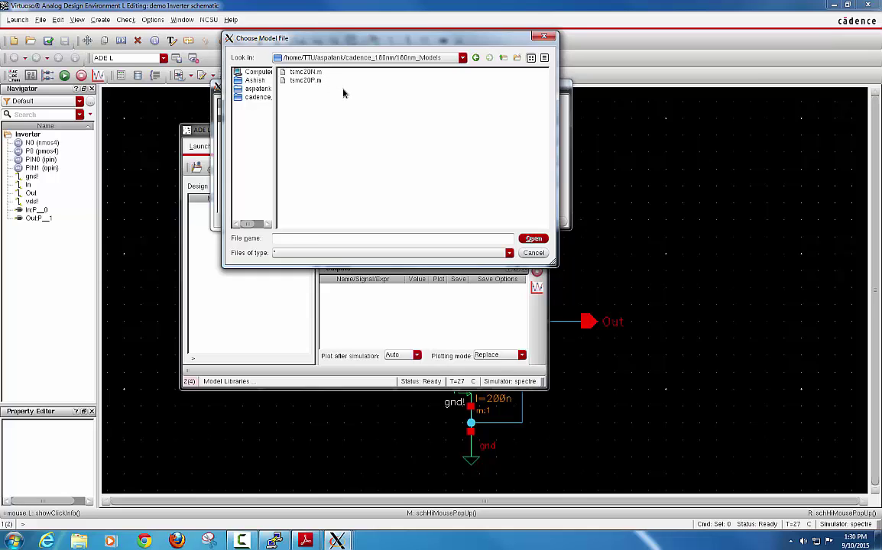
left_click(305, 80)
left_click(305, 72, "shift")
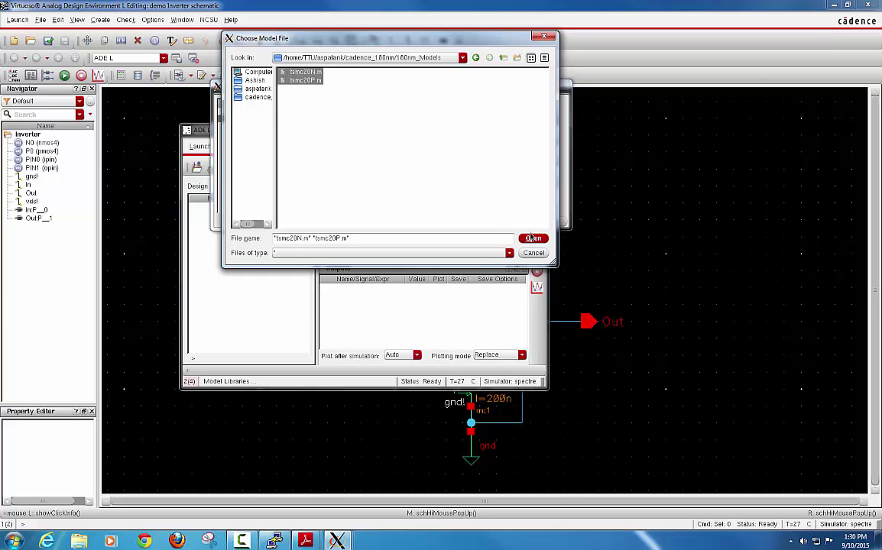
key("Return")
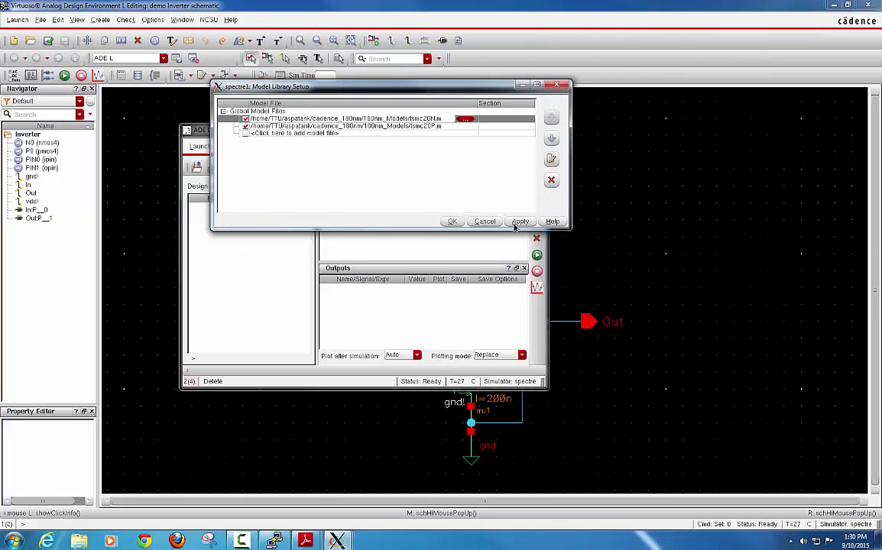
left_click(452, 222)
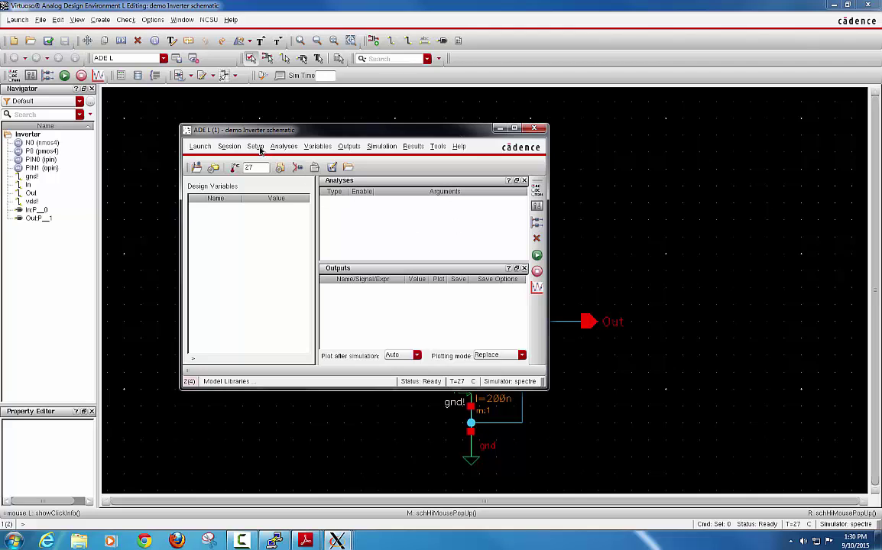
Step: Make In a pulse source: 3.3 V to 0 V, 40n period, 10p rise/fall, 20n width
left_click(255, 147)
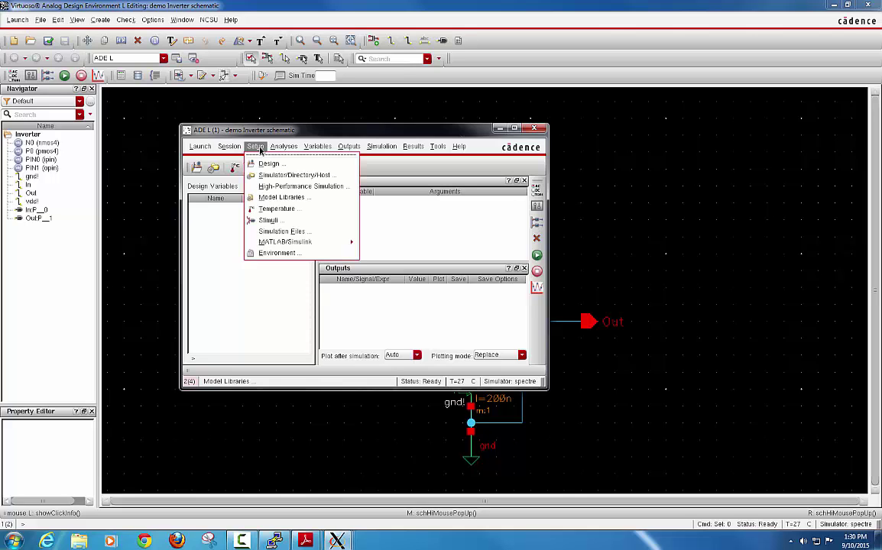
left_click(271, 221)
left_click_drag(289, 86, 362, 92)
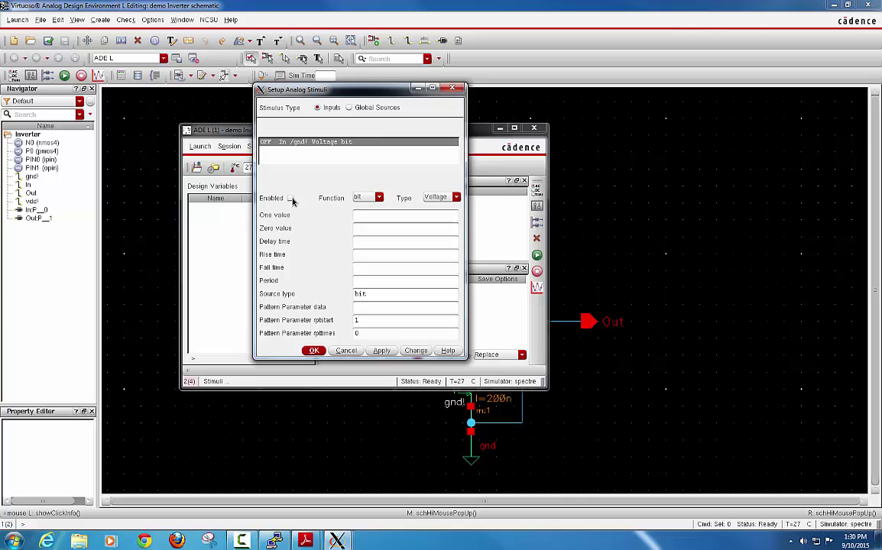
left_click(378, 197)
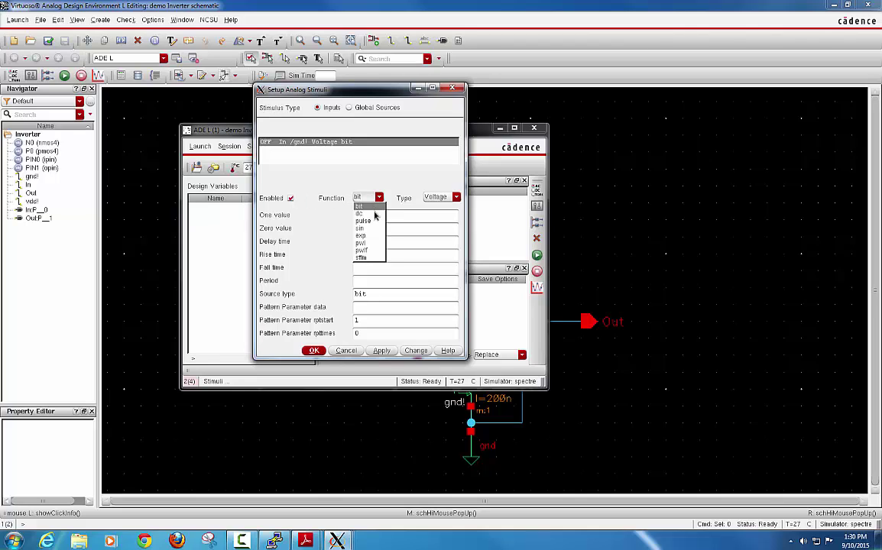
left_click(373, 221)
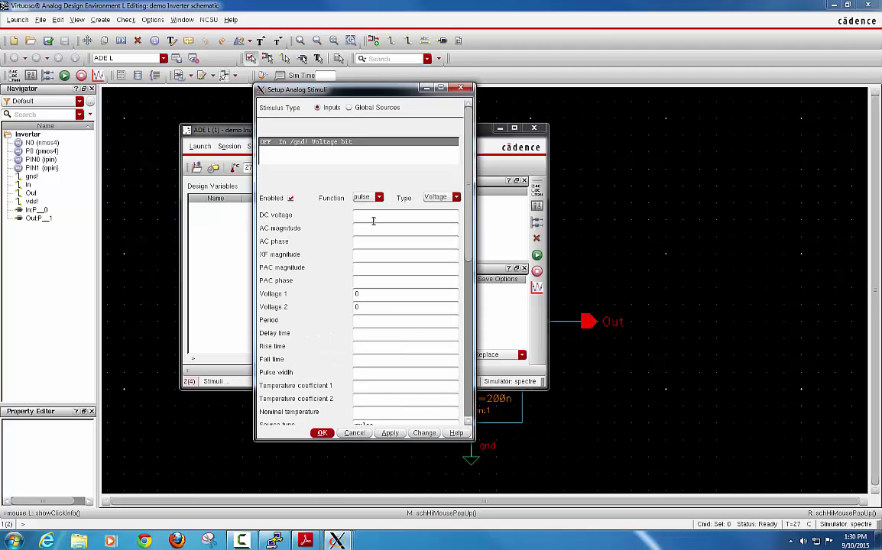
left_click_drag(368, 295, 324, 294)
type("3.3")
type("40n")
type("10p")
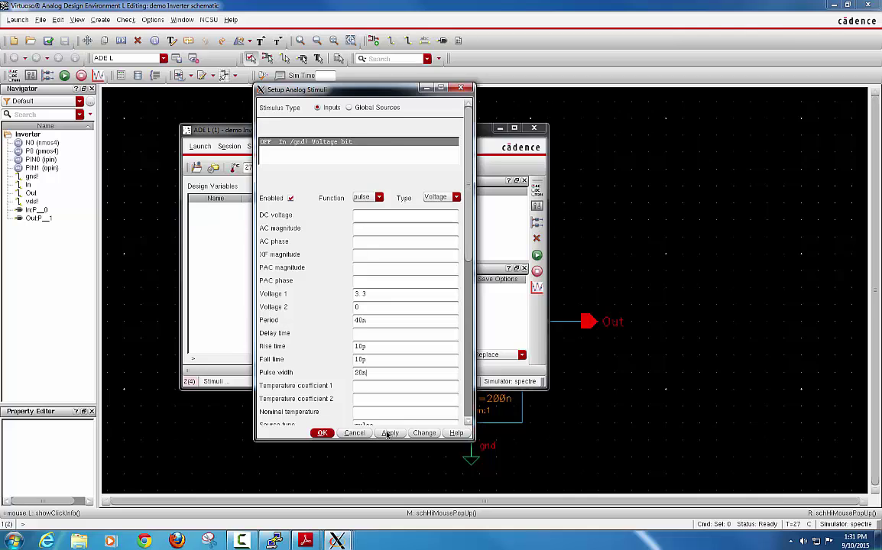
left_click(389, 433)
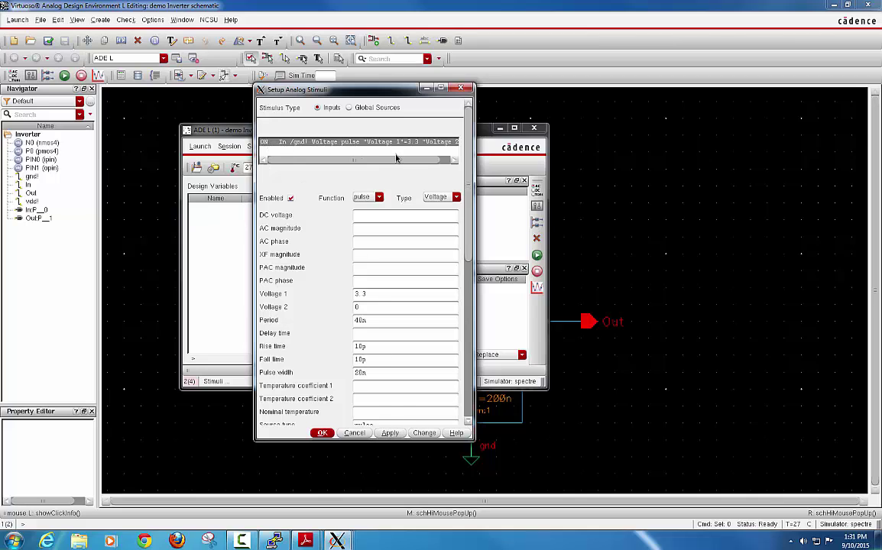
left_click_drag(396, 159, 266, 148)
left_click(350, 108)
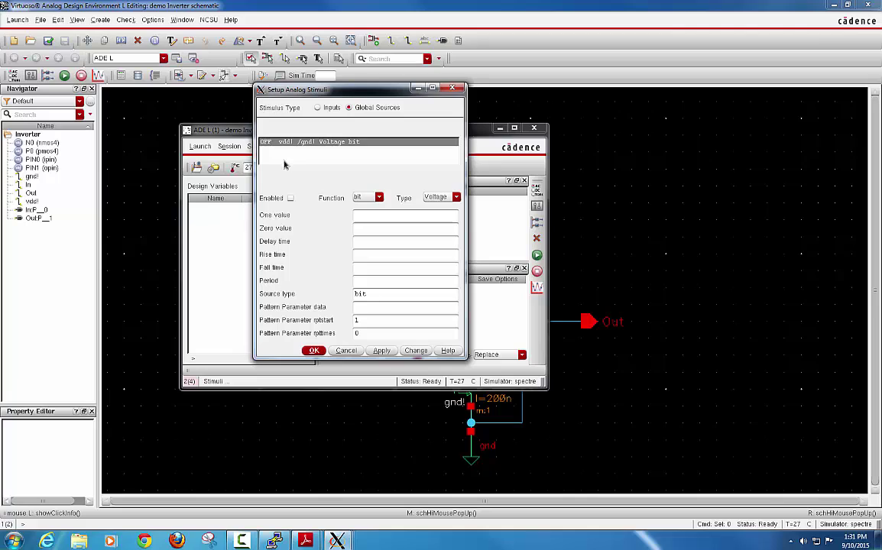
Step: Enable vdd! as a 3.3 V DC global source, apply it, and close the stimuli form
left_click(290, 198)
left_click(368, 199)
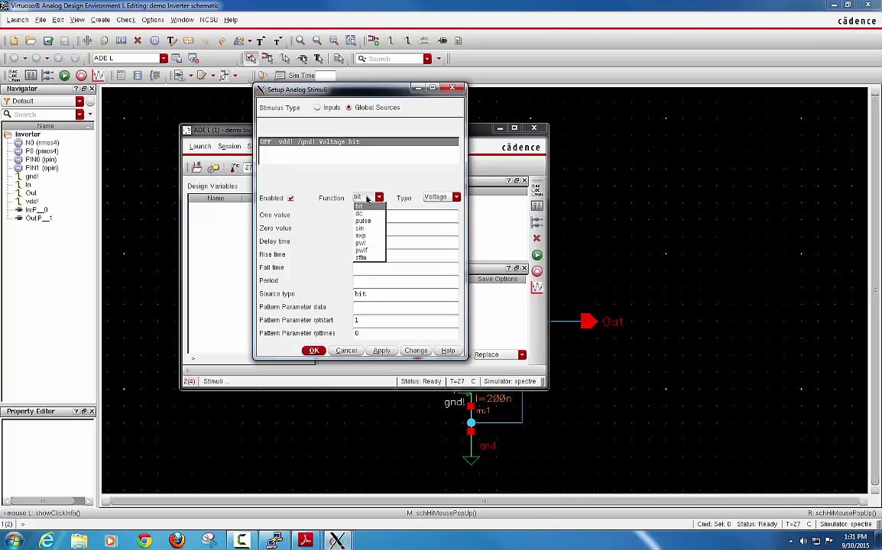
left_click(360, 213)
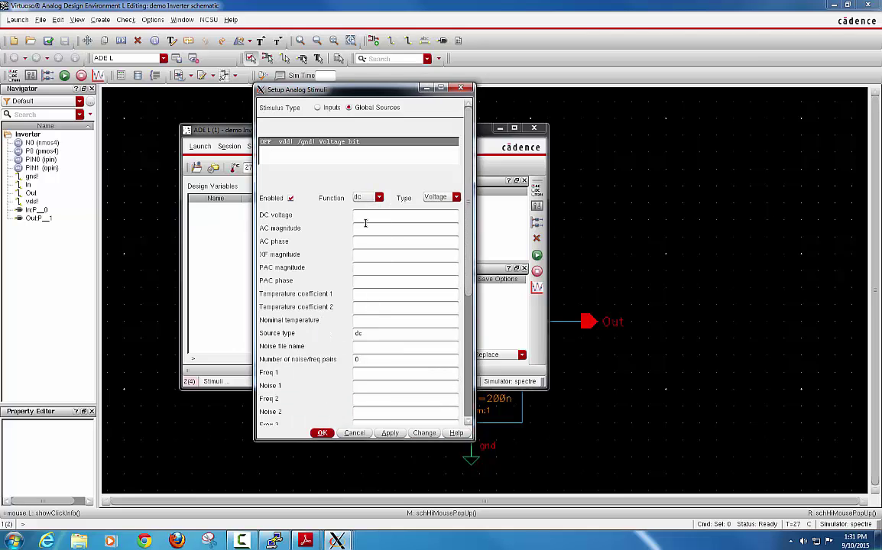
left_click(364, 216)
type("3.3")
left_click(389, 433)
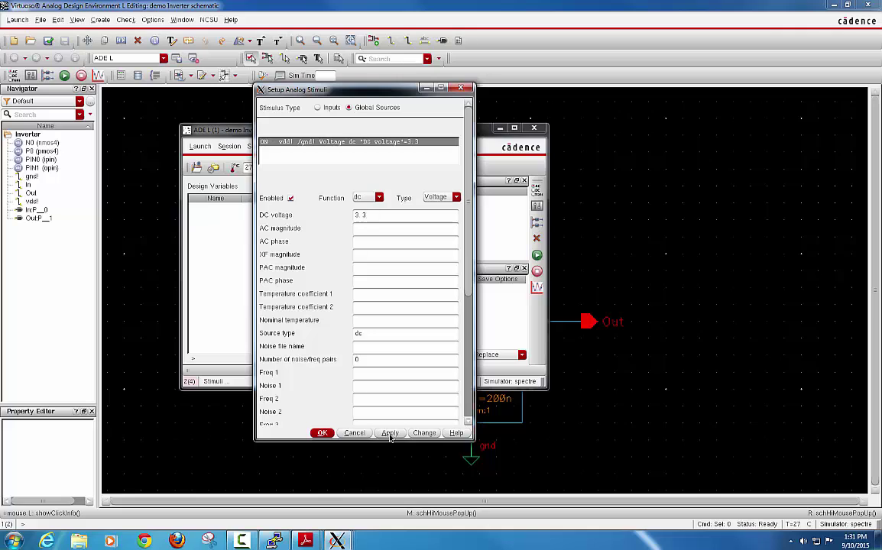
left_click(321, 434)
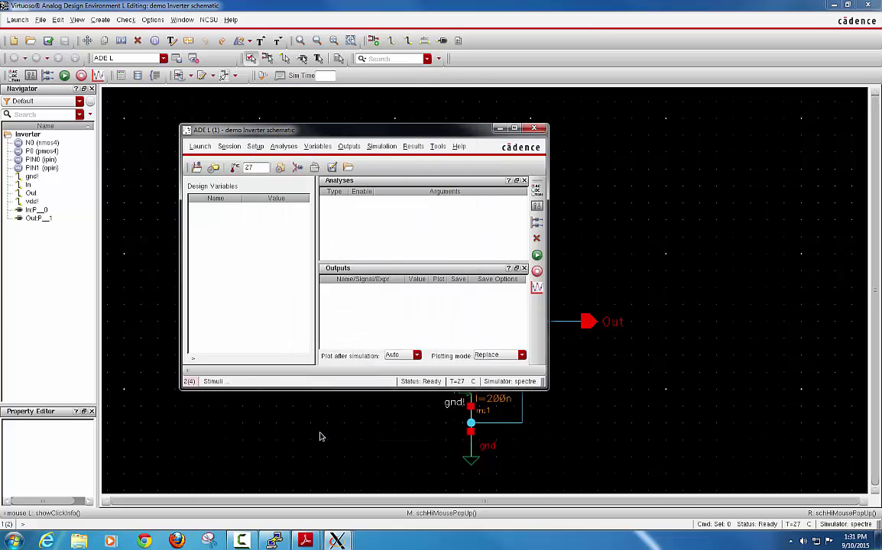
Step: Add a tran analysis with a 100n stop time
left_click(282, 146)
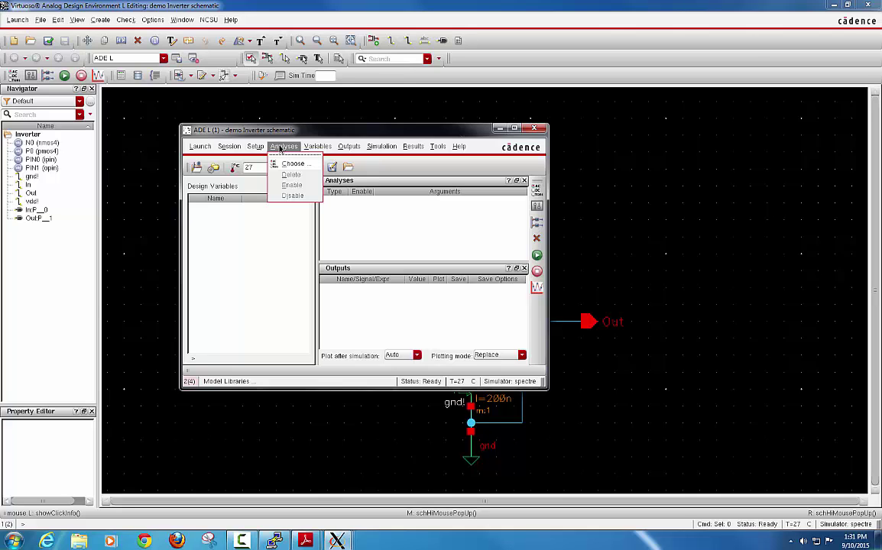
left_click(290, 163)
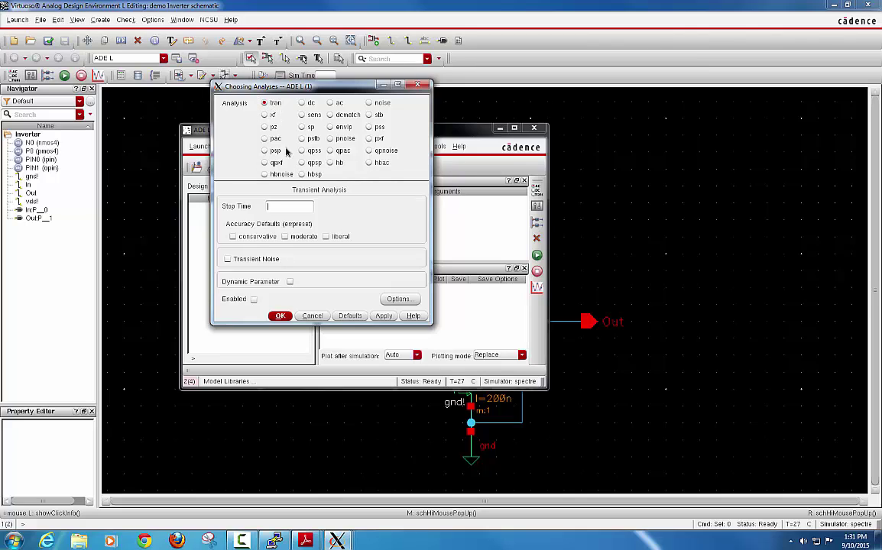
type("100n")
left_click(279, 317)
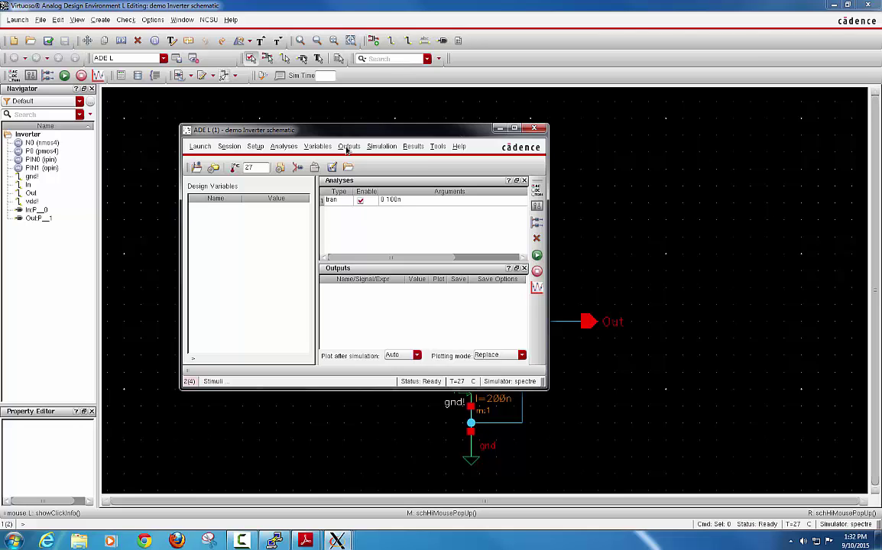
Step: In Save Options, choose to save all signals and all power signals
left_click(347, 147)
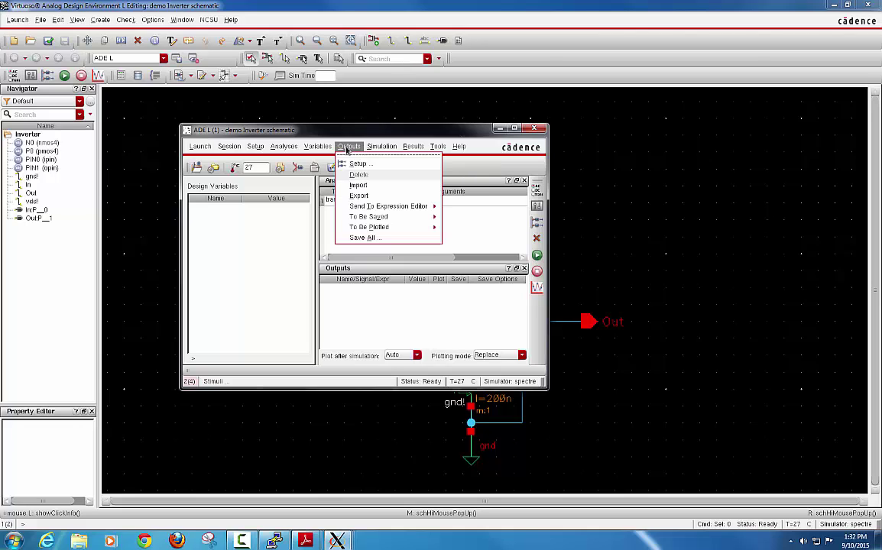
mouse_move(378, 229)
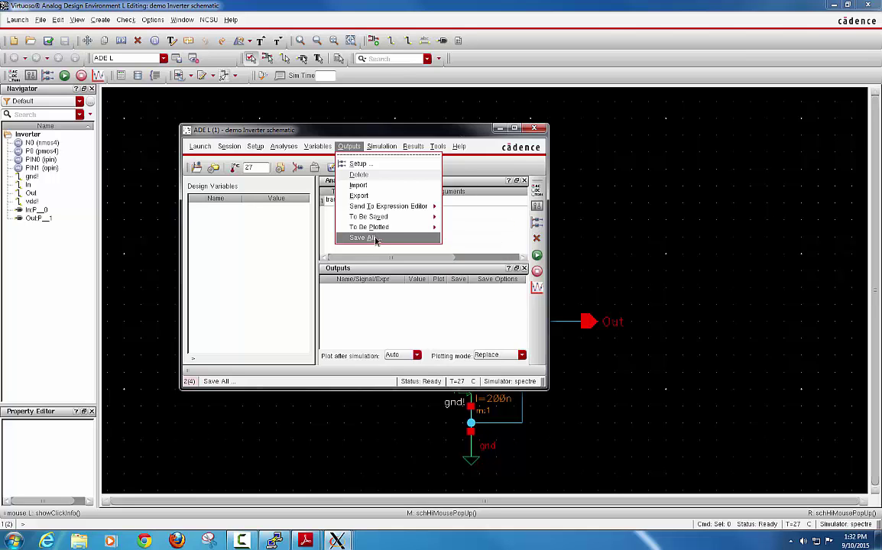
left_click(374, 239)
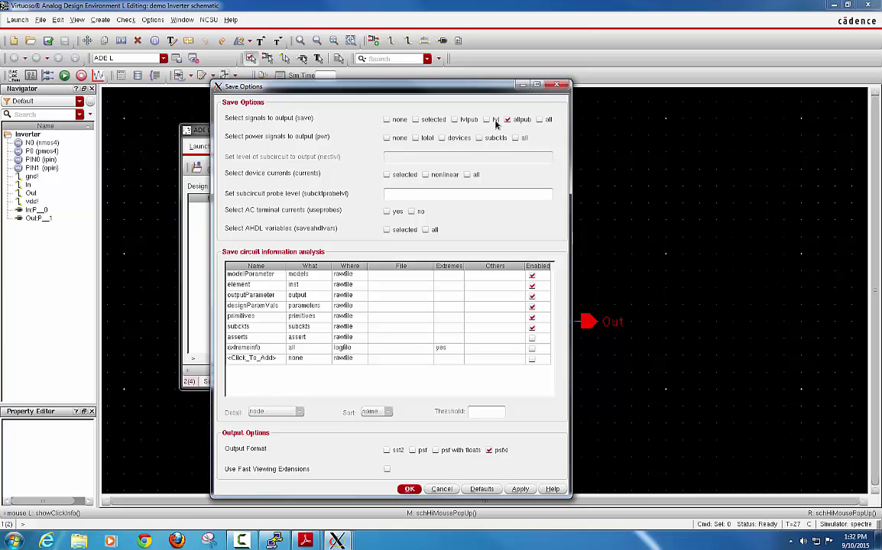
left_click(539, 120)
left_click(516, 139)
Step: Confirm the save options, then pick the In and Out nets on the schematic as plotted outputs
left_click(410, 490)
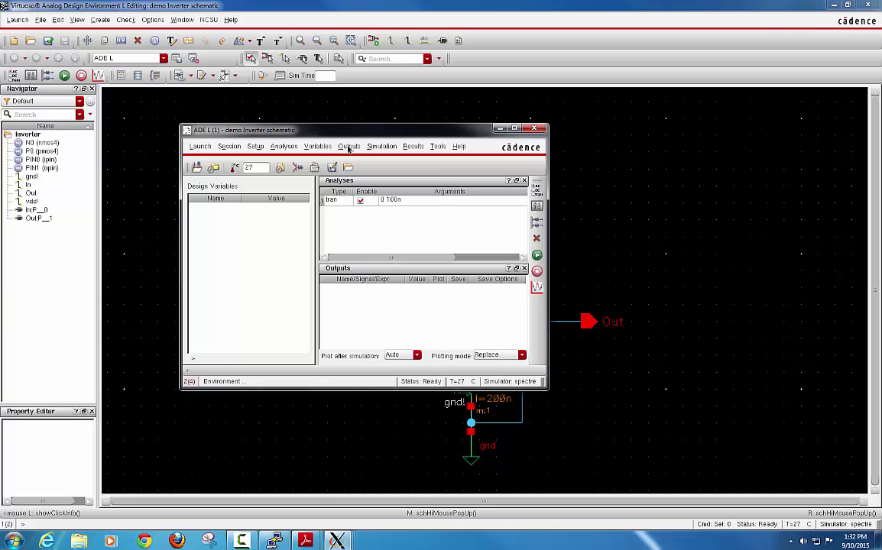
left_click(349, 146)
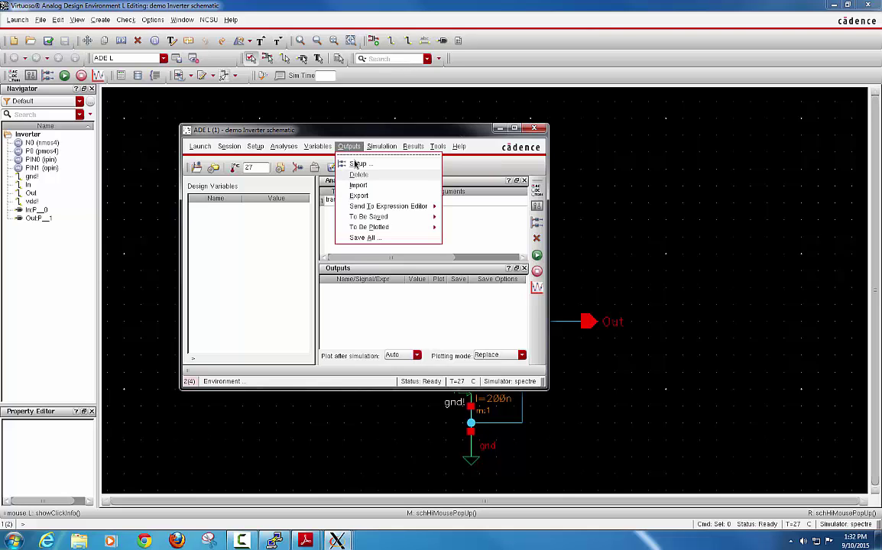
mouse_move(369, 229)
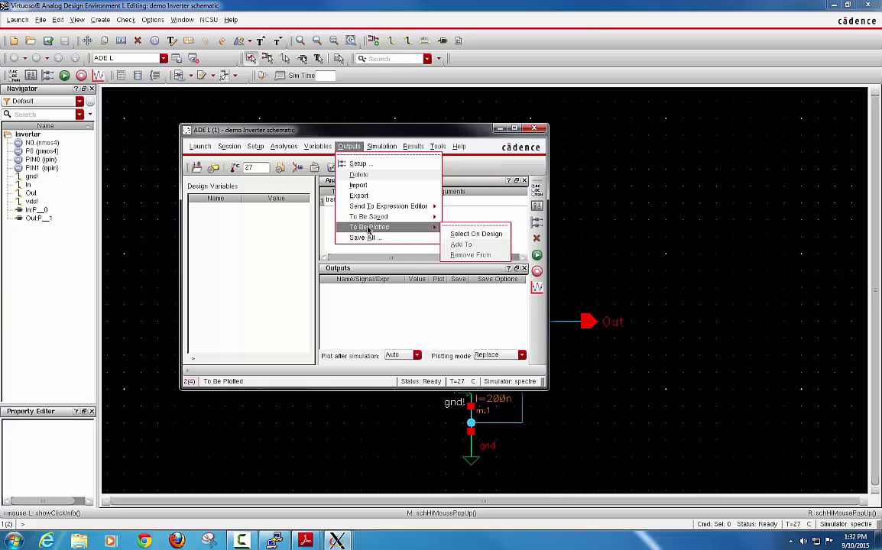
left_click(463, 234)
left_click(498, 128)
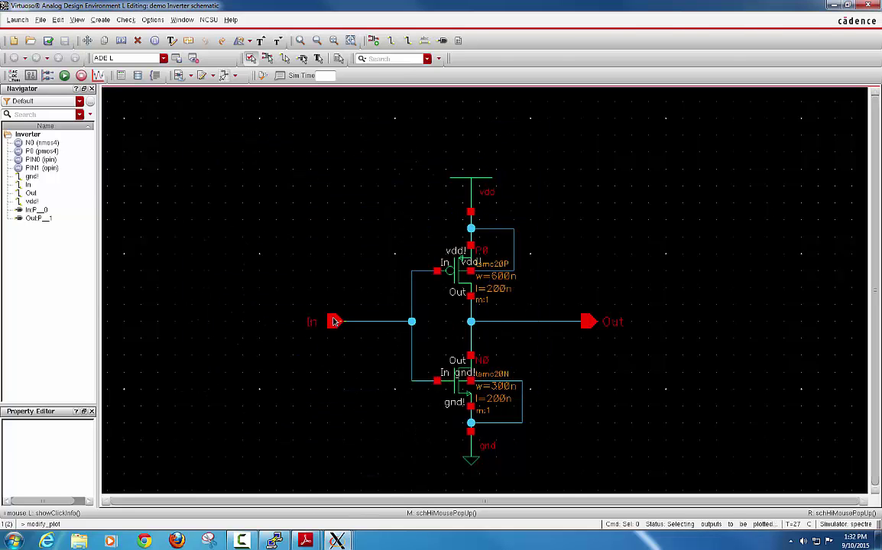
left_click(333, 323)
left_click(587, 321)
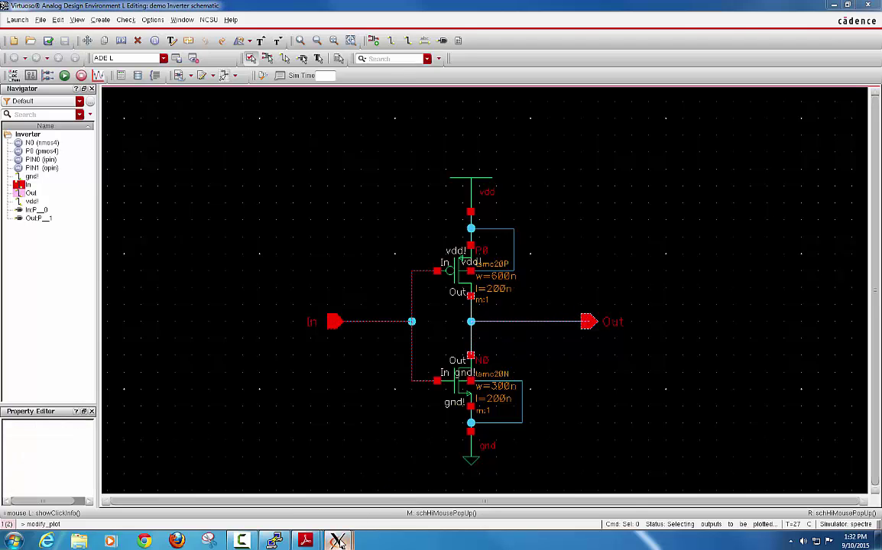
mouse_move(336, 539)
left_click(533, 445)
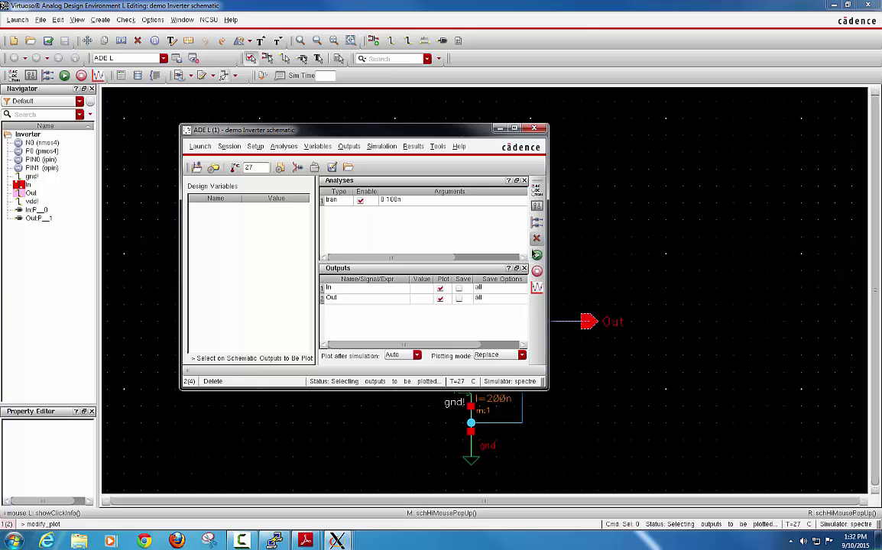
Step: Netlist and run the transient simulation, set aside the spectre log, and maximize the waveform window
left_click(537, 257)
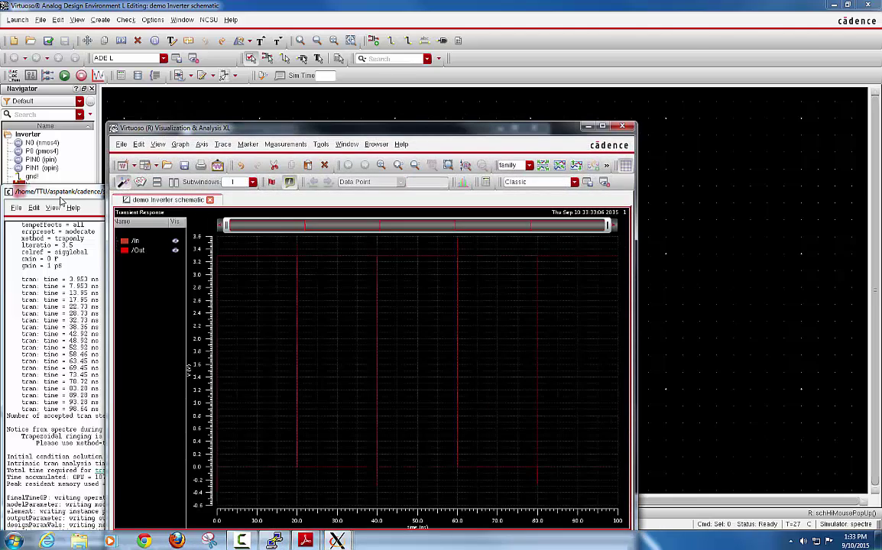
left_click_drag(63, 192, 141, 92)
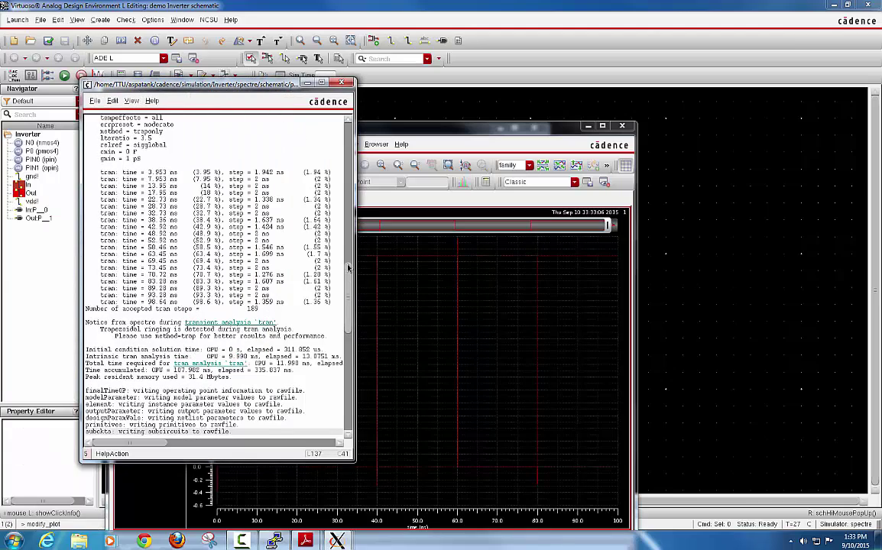
left_click_drag(345, 275, 359, 226)
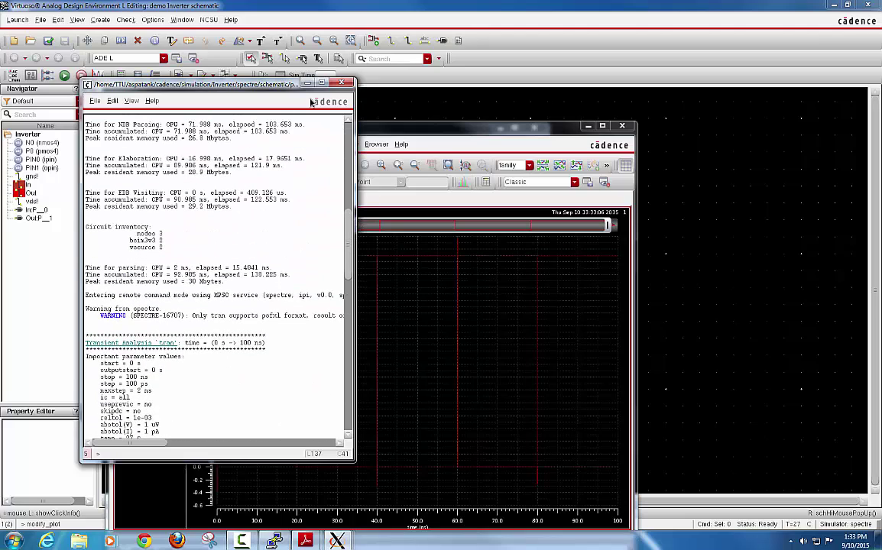
left_click(307, 84)
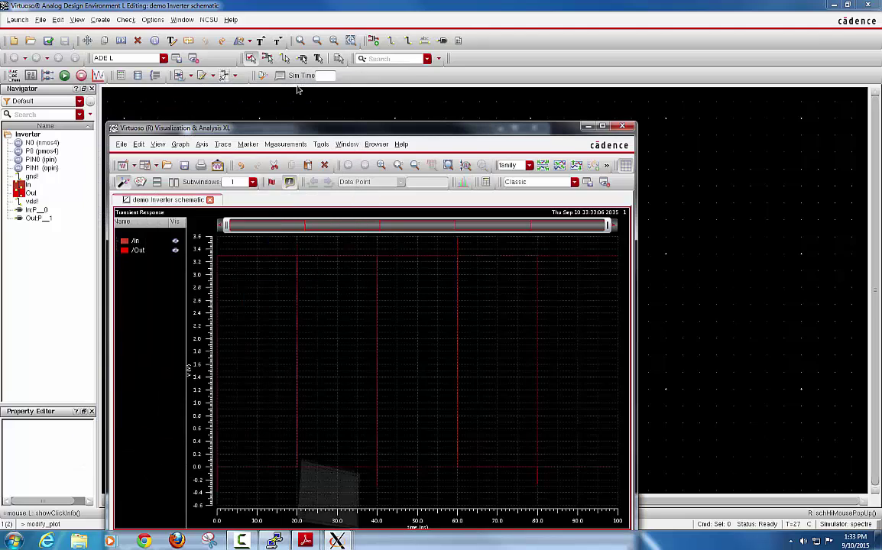
left_click(603, 126)
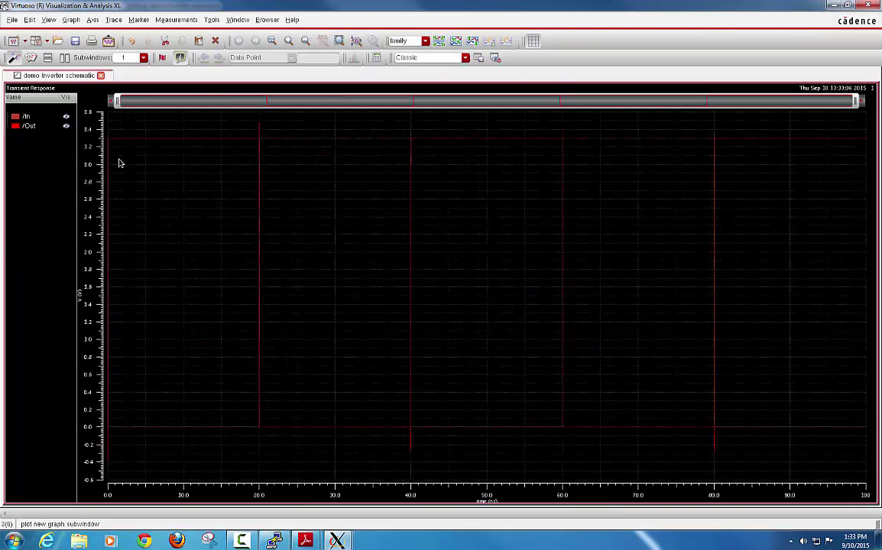
Step: Select the /In and /Out traces in the waveform viewer
left_click(31, 115)
left_click(31, 127)
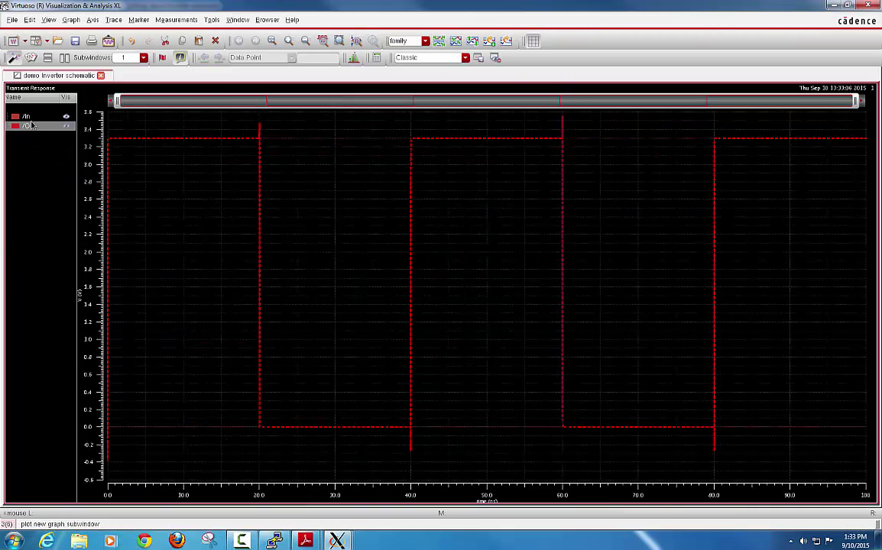
left_click(31, 118)
left_click(30, 126)
Step: Split In and Out into separate strips and give the /In trace medium line width
left_click(70, 19)
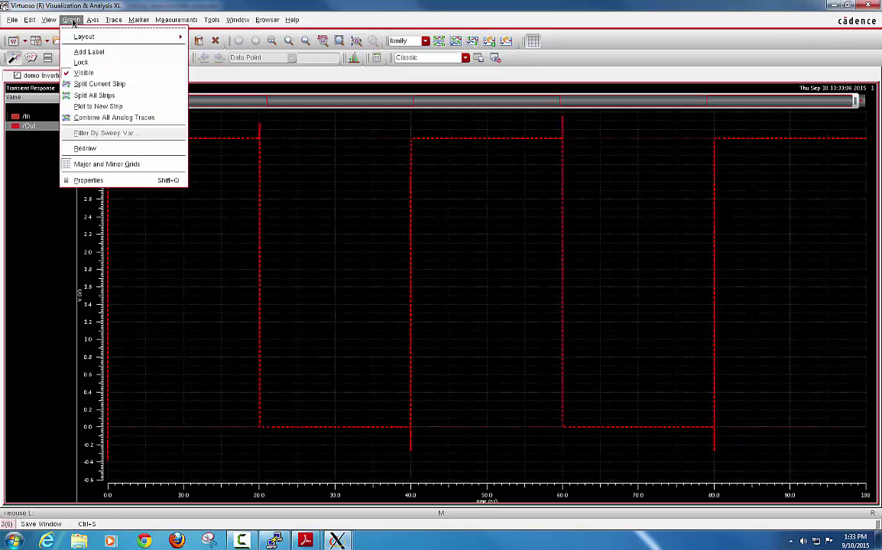
left_click(97, 95)
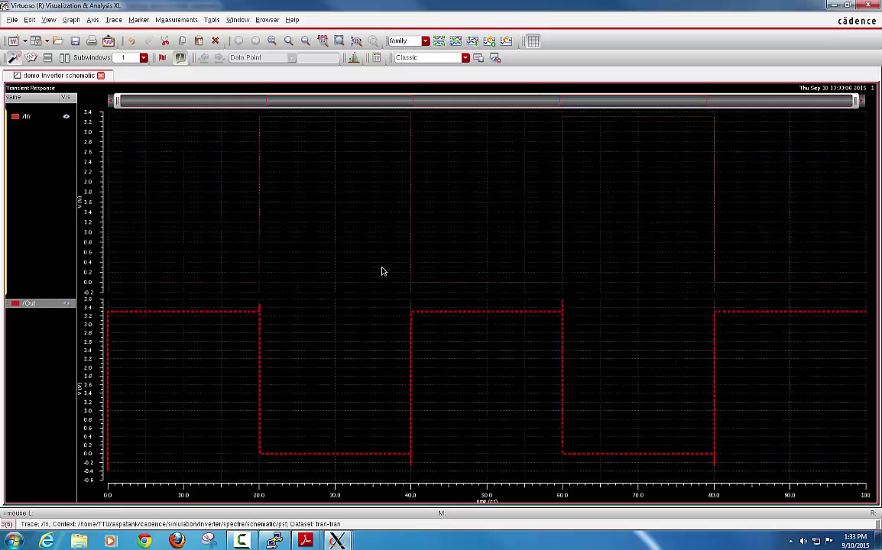
left_click(34, 218)
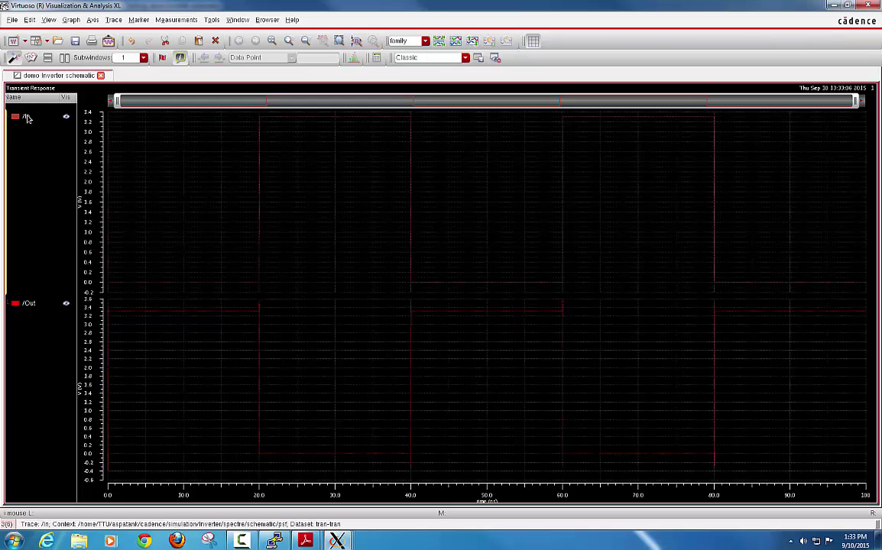
left_click(26, 115)
right_click(26, 115)
mouse_move(68, 352)
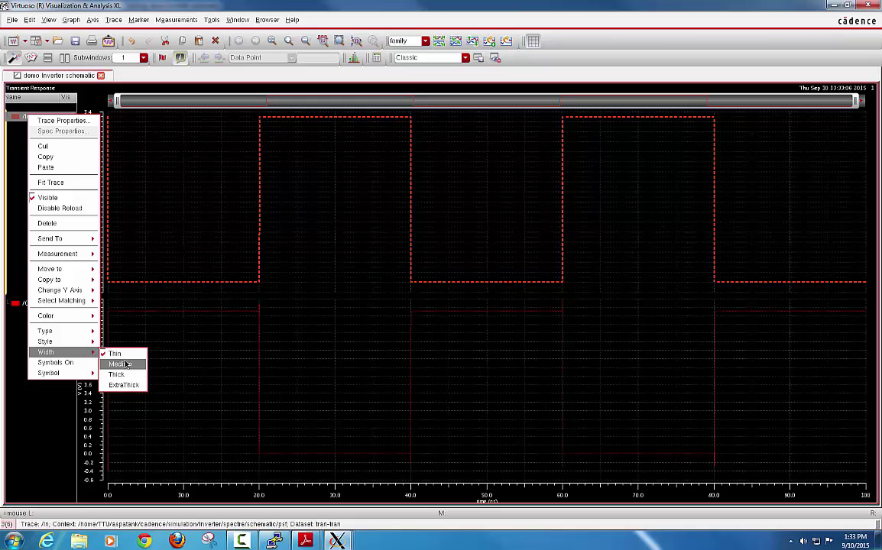
left_click(122, 364)
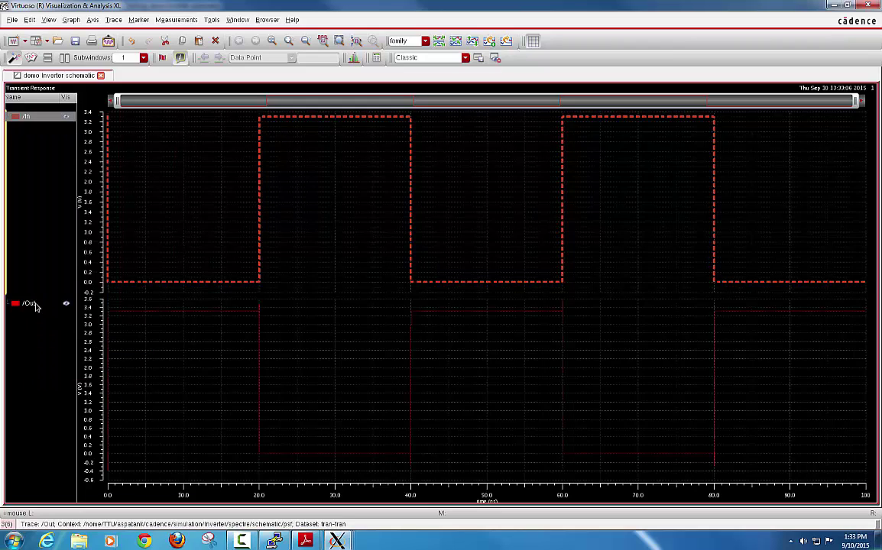
Step: Give the /Out trace medium line width
left_click(77, 304)
right_click(77, 304)
mouse_move(76, 275)
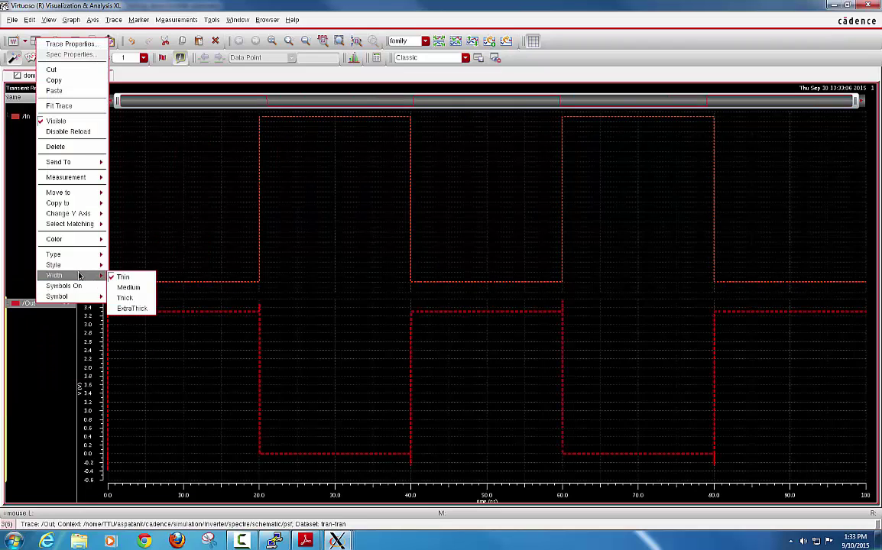
left_click(132, 291)
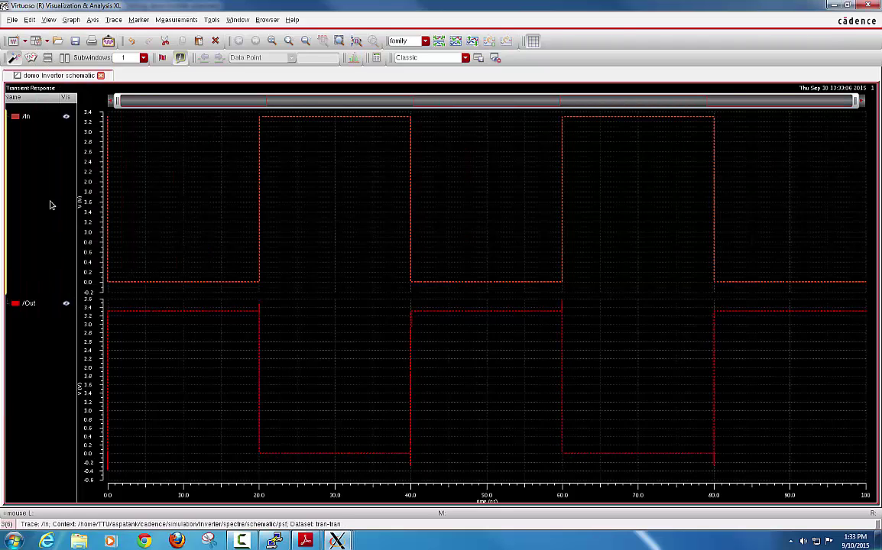
Step: Change the /In trace colour to blue
left_click(25, 120)
right_click(25, 122)
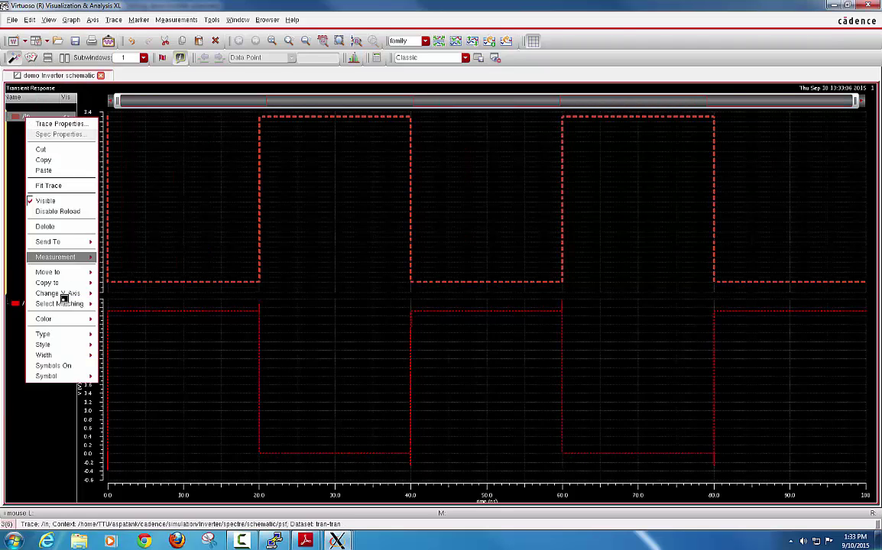
mouse_move(61, 356)
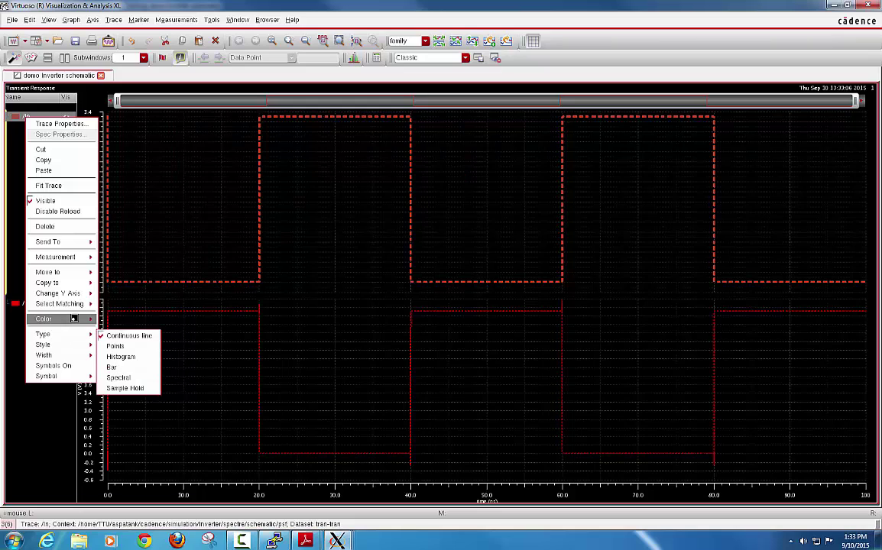
mouse_move(65, 319)
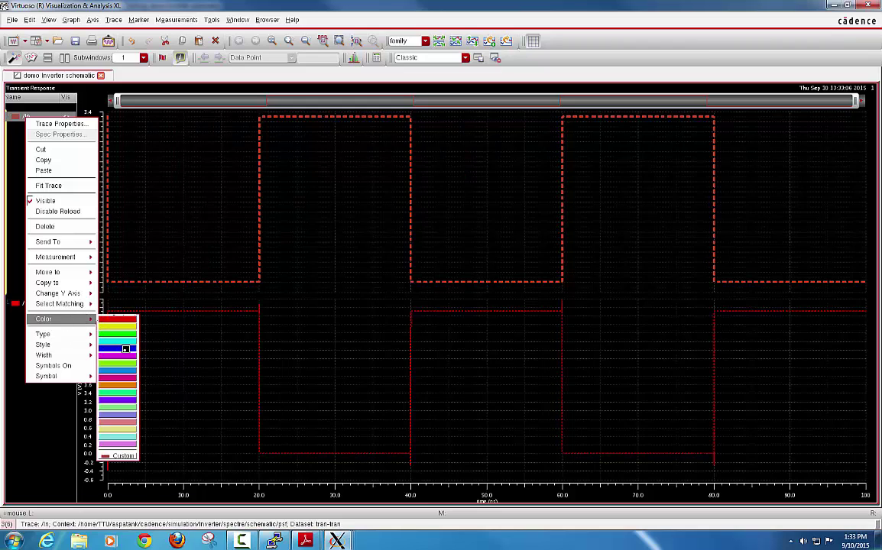
left_click(125, 349)
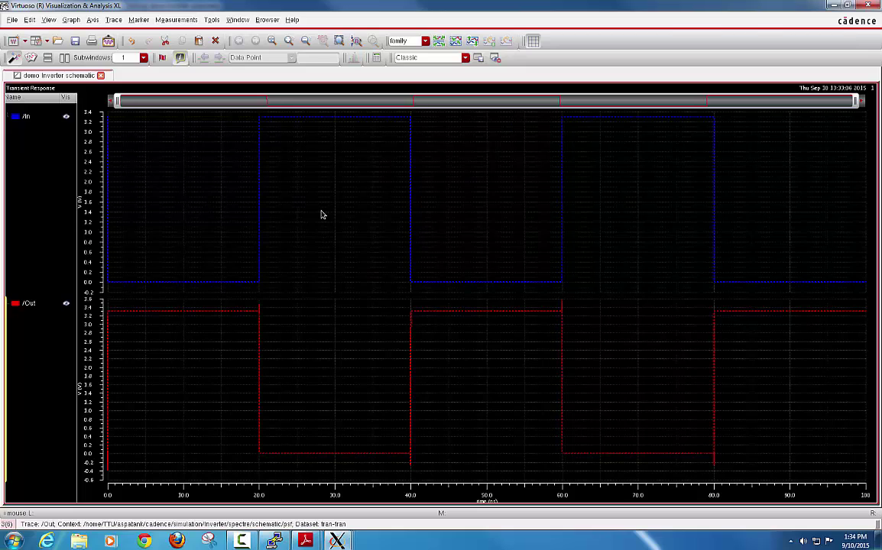
Step: Set the graph background to white in Graph Properties, apply it and close the dialog
right_click(290, 158)
left_click(319, 162)
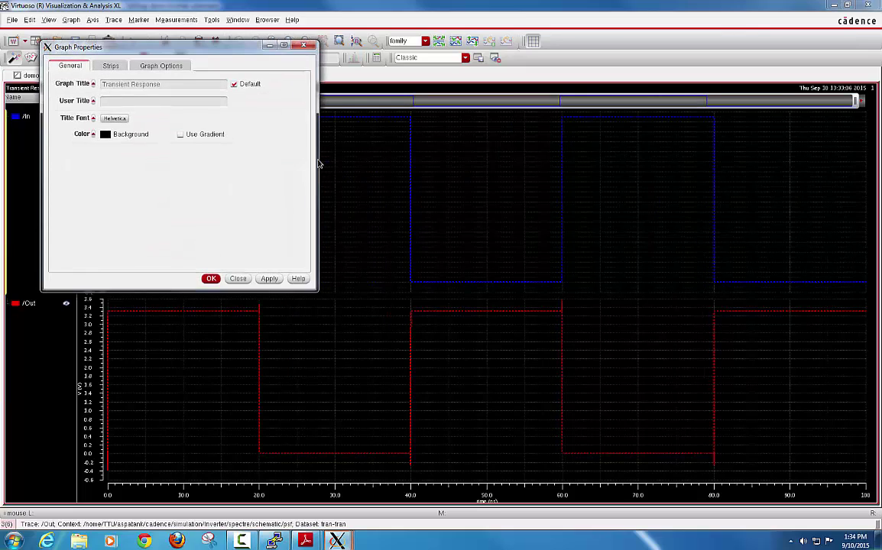
left_click(106, 138)
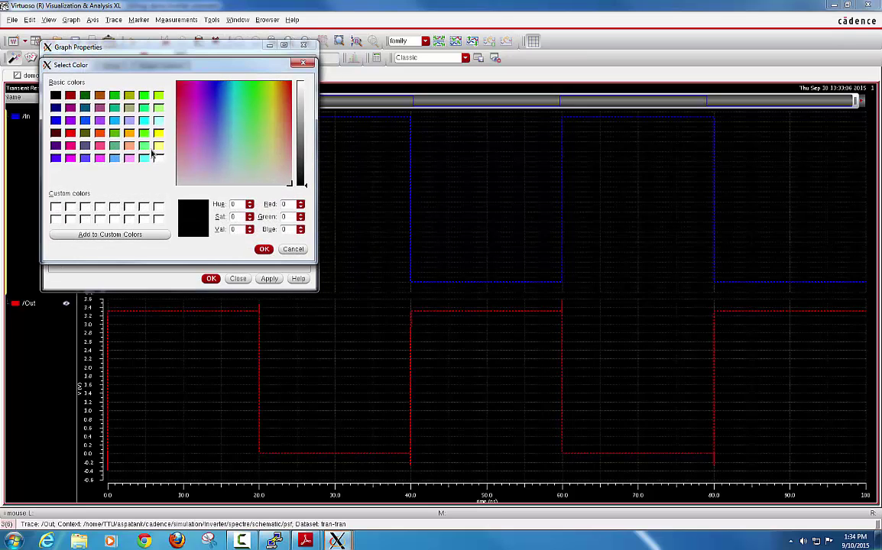
left_click(159, 158)
left_click(264, 250)
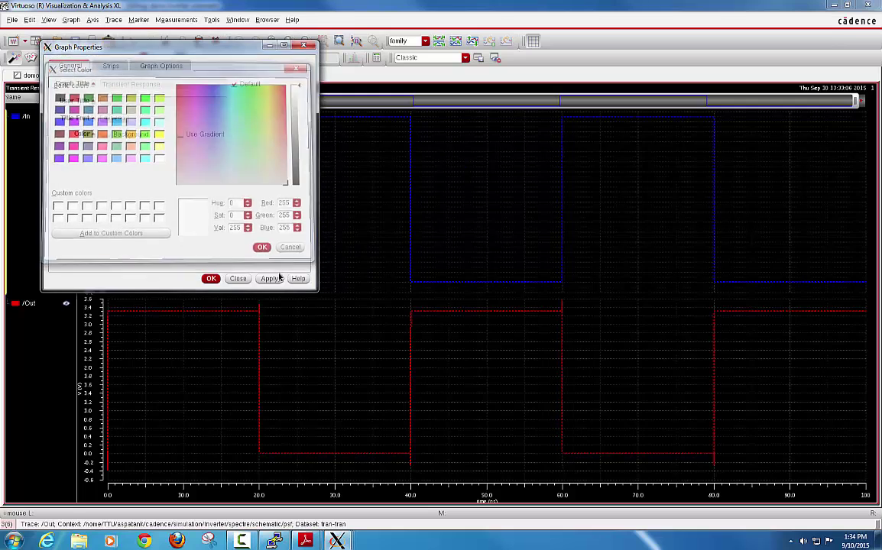
left_click(272, 279)
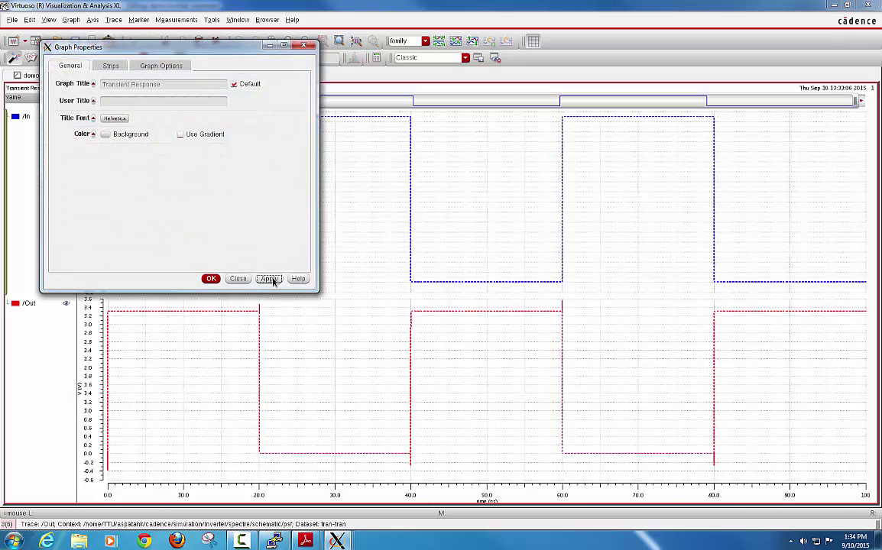
left_click(210, 278)
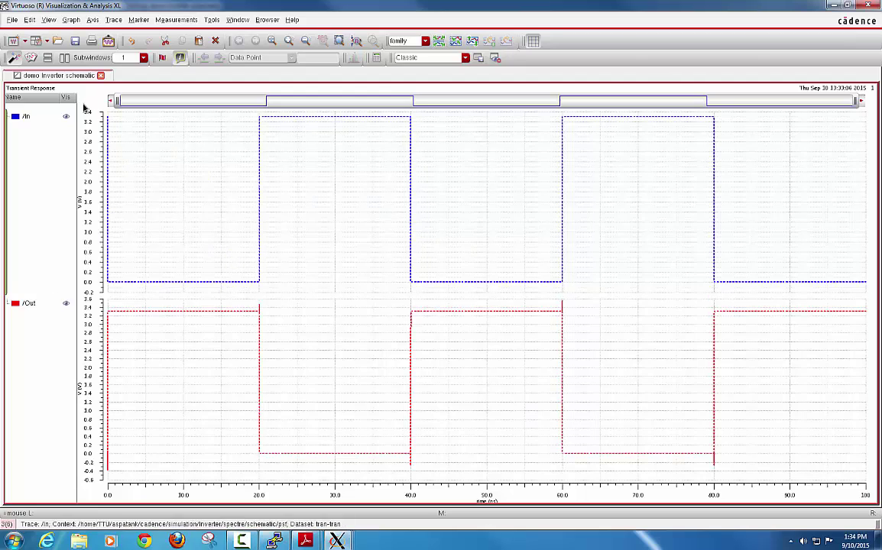
Step: Combine all analog traces so /In and /Out share one strip
left_click(72, 20)
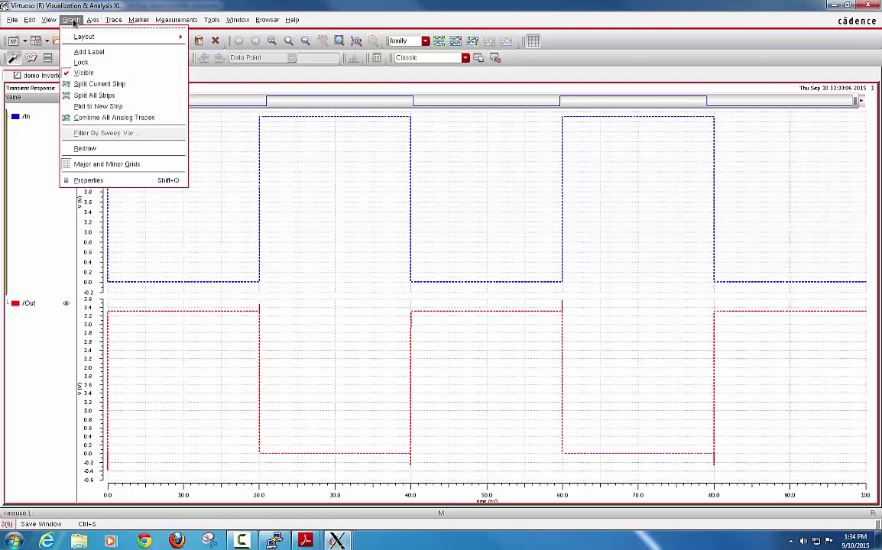
left_click(115, 117)
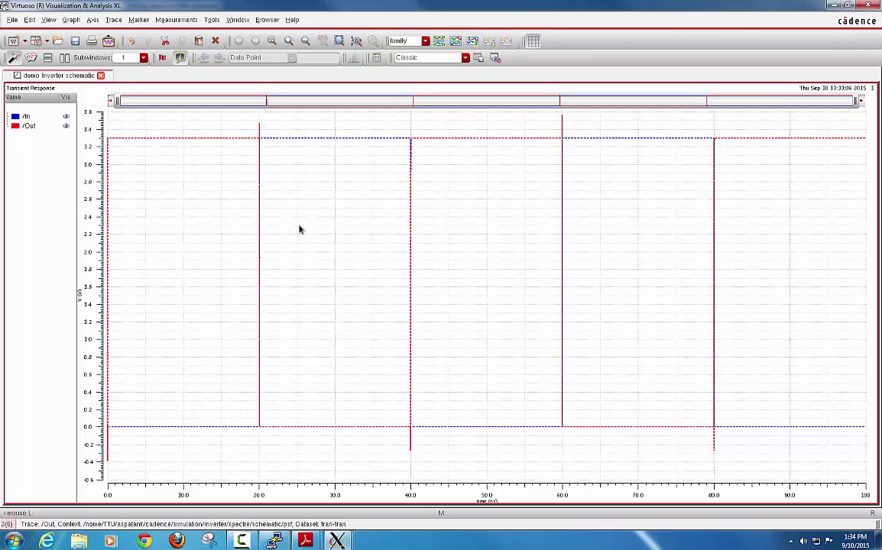
mouse_move(279, 419)
mouse_move(257, 125)
Step: Zoom the time axis to roughly 19.98–20.3 ns around the input's rising edge
left_click_drag(117, 104, 263, 105)
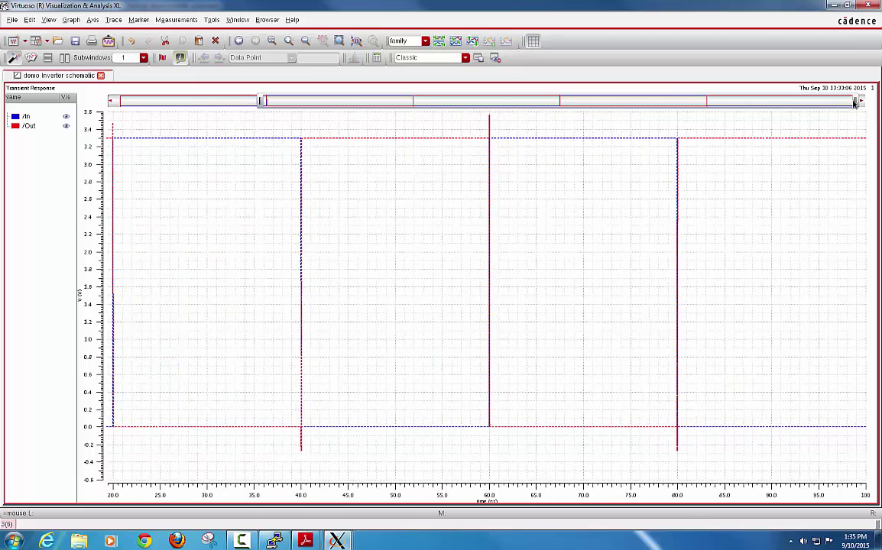
left_click_drag(855, 103, 270, 105)
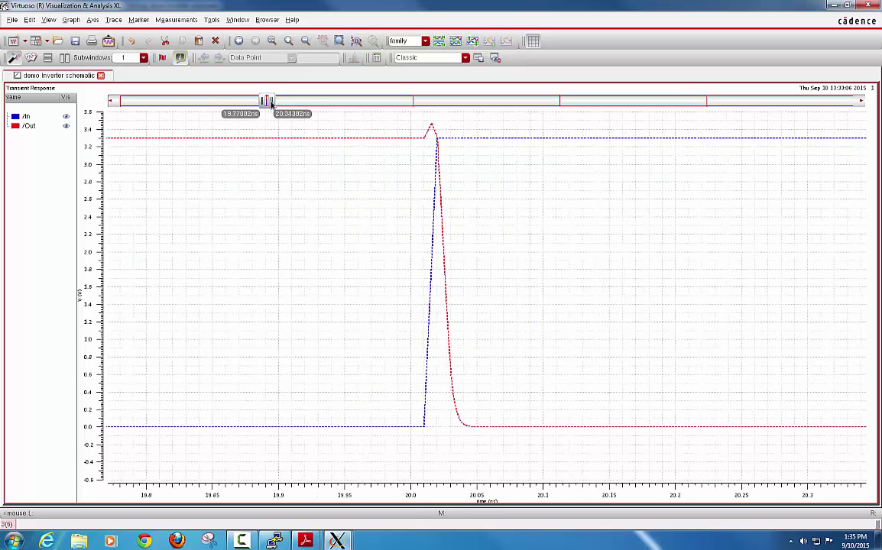
mouse_move(425, 299)
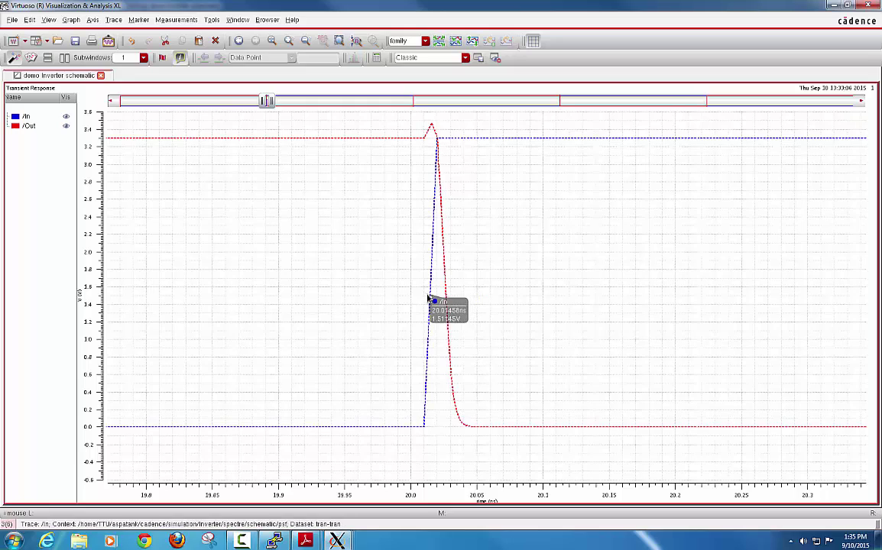
mouse_move(442, 251)
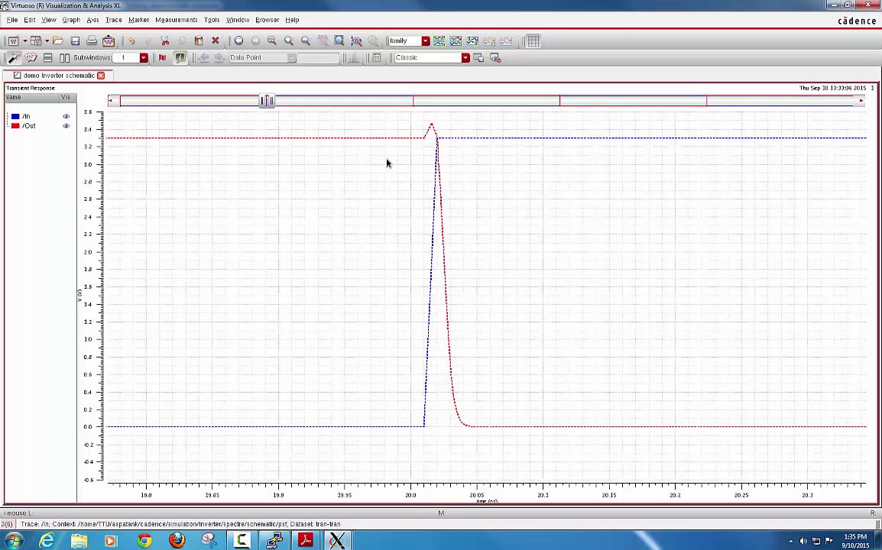
Step: Open Create Graph Marker, move it off the plot, and leave the Horizontal marker settings showing
left_click(137, 20)
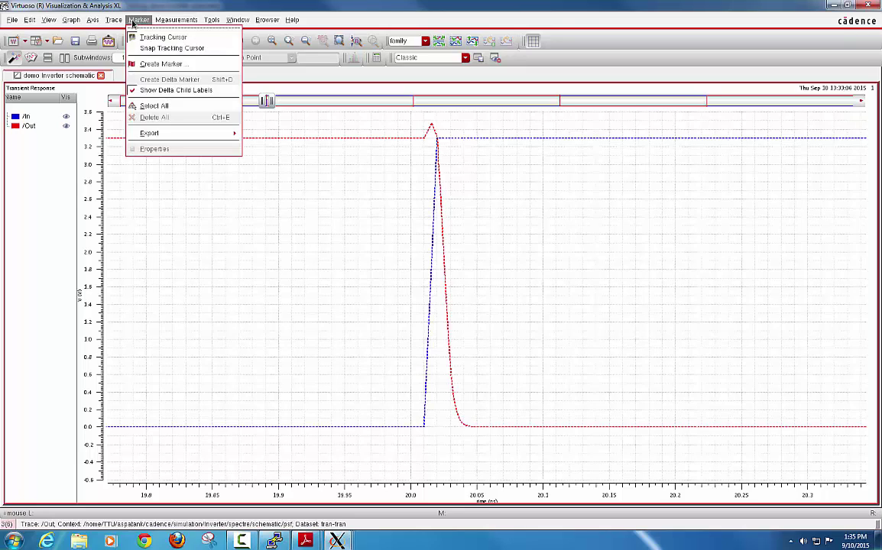
left_click(179, 66)
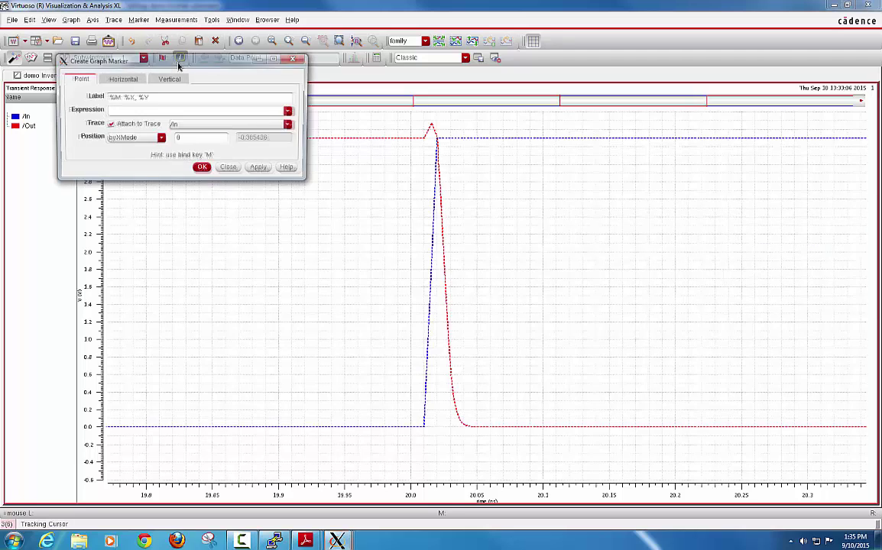
left_click_drag(147, 58, 161, 54)
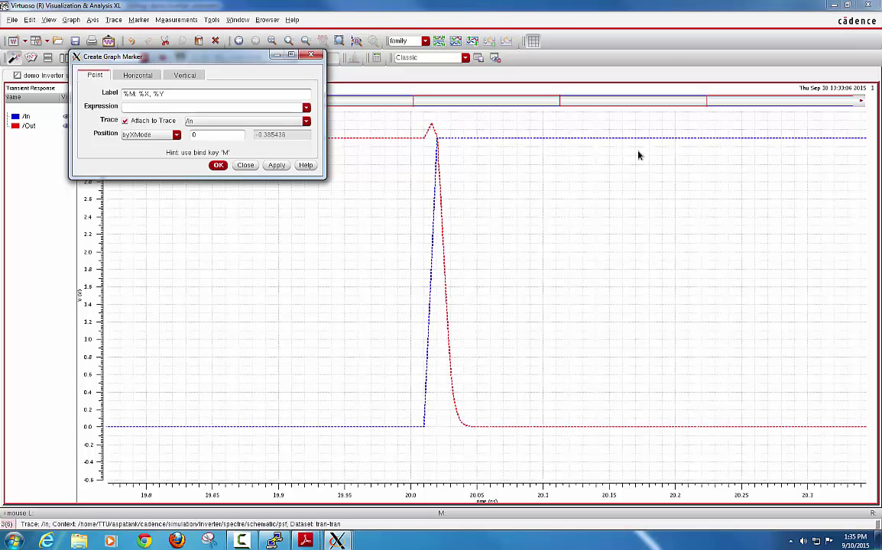
left_click(146, 78)
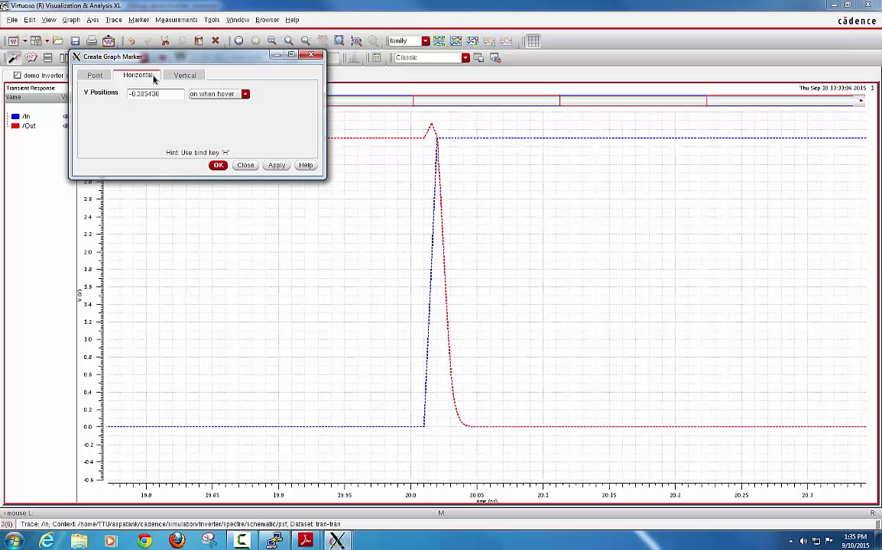
left_click(183, 76)
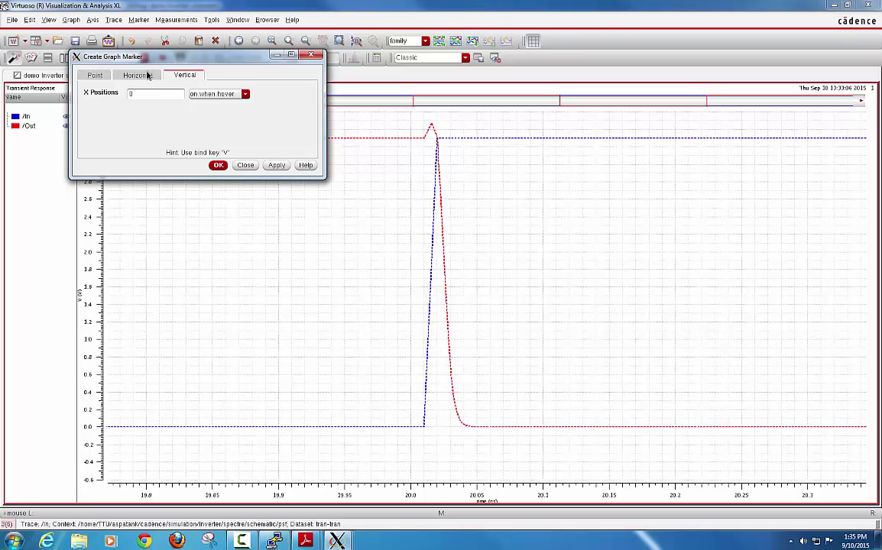
left_click(147, 75)
mouse_move(146, 53)
left_mouse_down()
mouse_move(142, 48)
mouse_move(380, 53)
mouse_move(660, 39)
mouse_move(656, 19)
left_mouse_up()
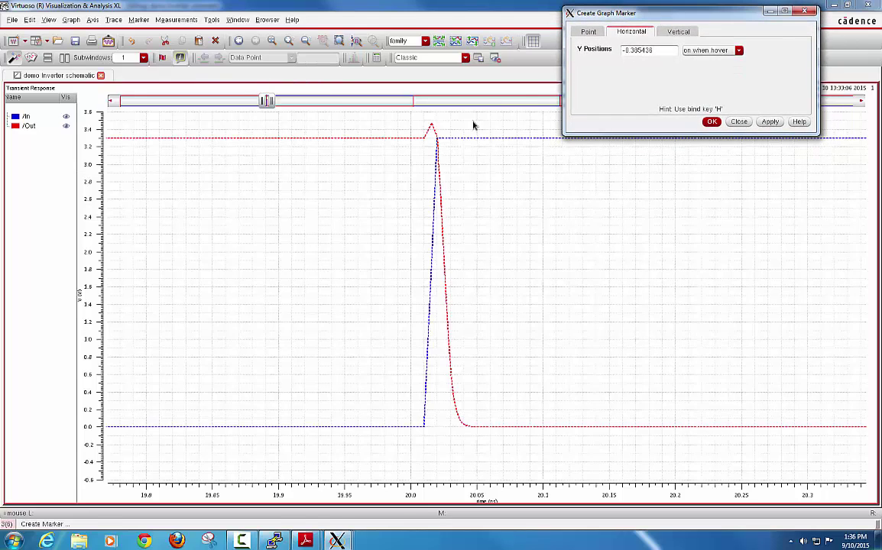
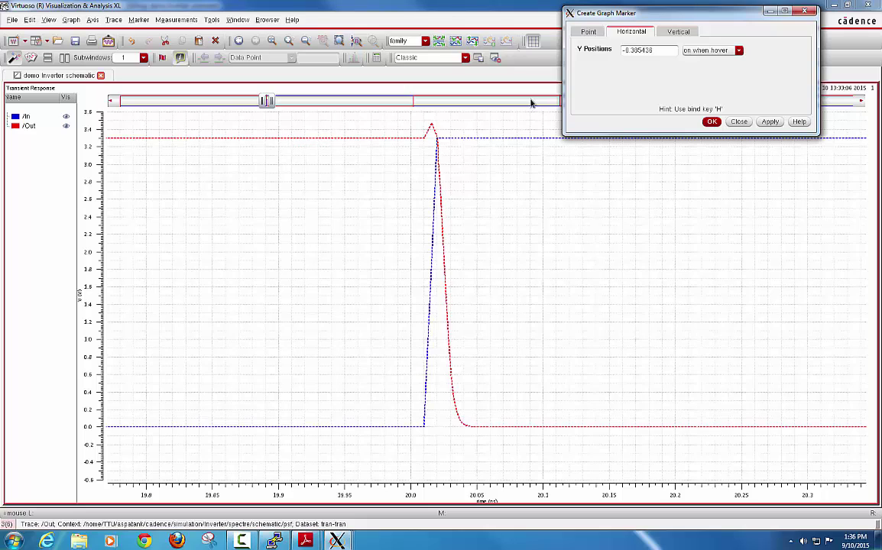
Step: Add horizontal marker H1 at 1.65 V, crossing In and Out at 20.015 ns and 20.025927 ns
left_click_drag(655, 51, 616, 52)
type("1.65")
left_click(711, 122)
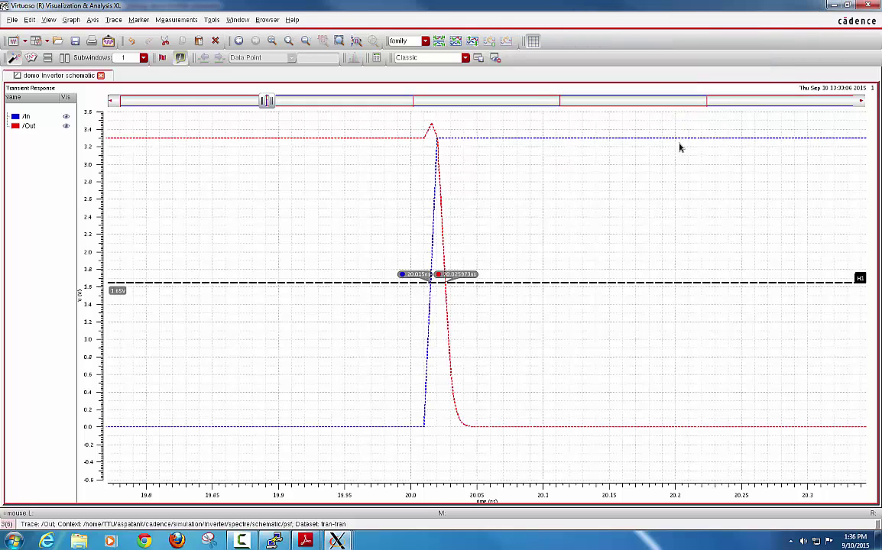
mouse_move(425, 286)
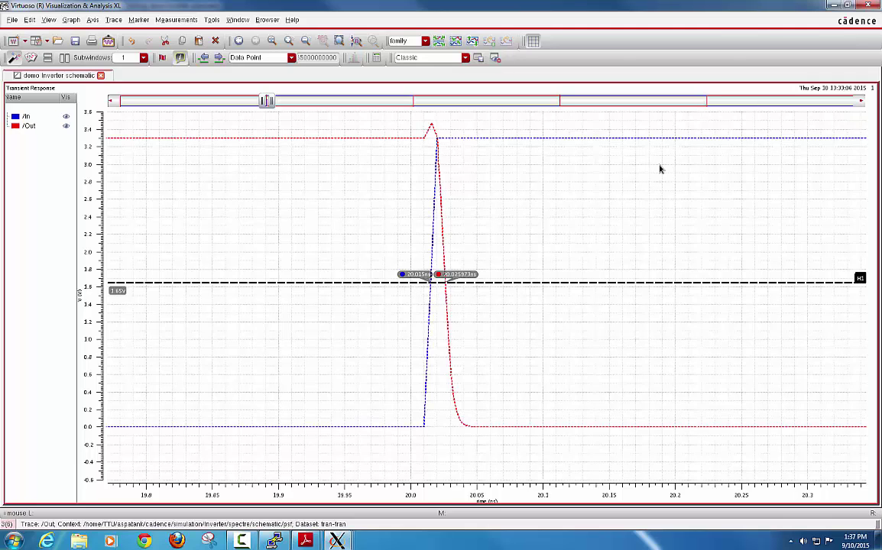
Step: Close the waveform viewer and launch the Results Browser from ADE L's Tools menu
left_click(868, 6)
left_click_drag(465, 134, 495, 131)
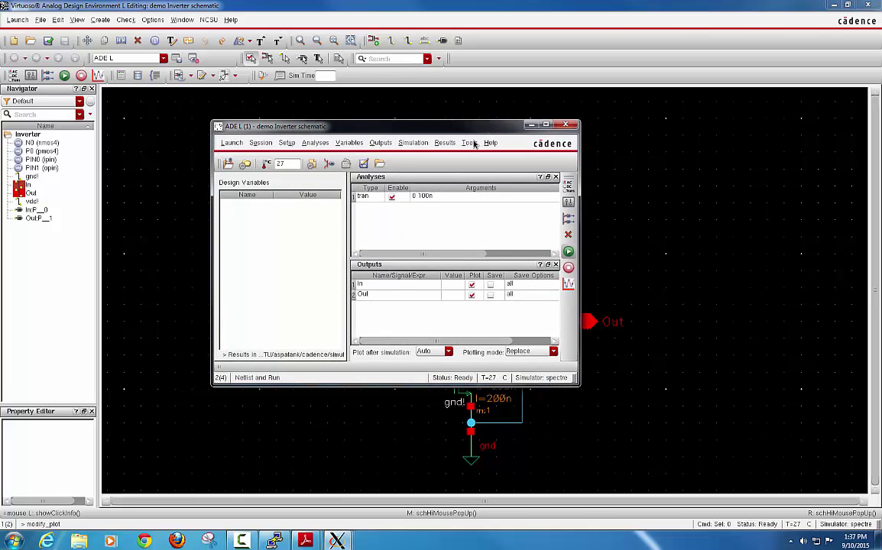
left_click(469, 144)
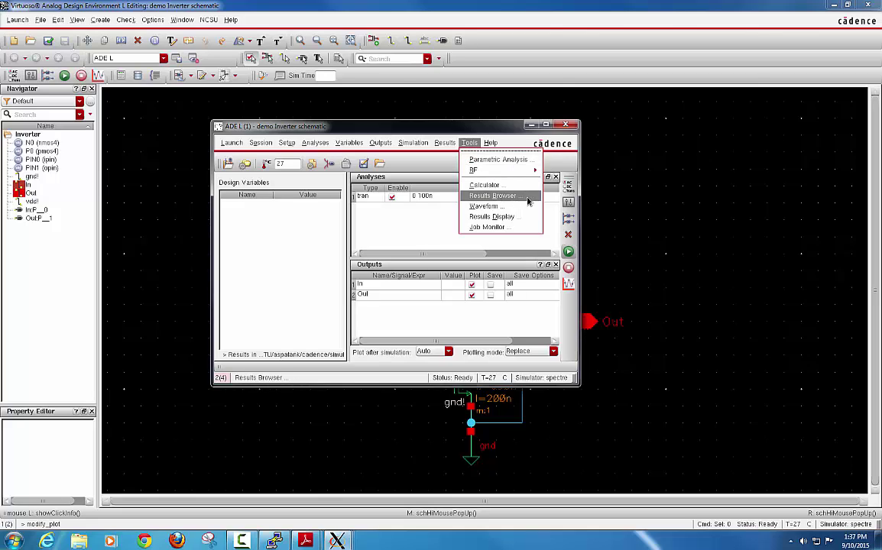
left_click(525, 197)
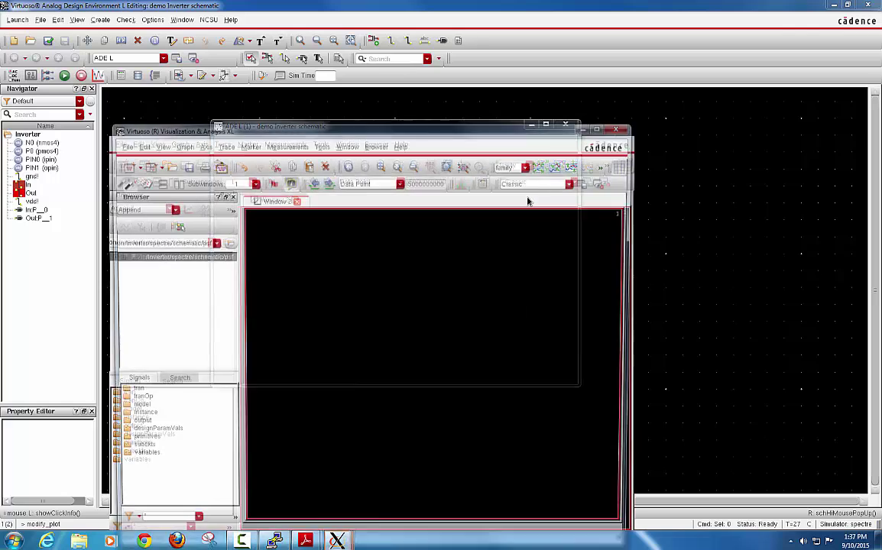
Step: Expand the psf simulation results and list the tran signals, including In, Out and pwr
left_click_drag(517, 131, 562, 69)
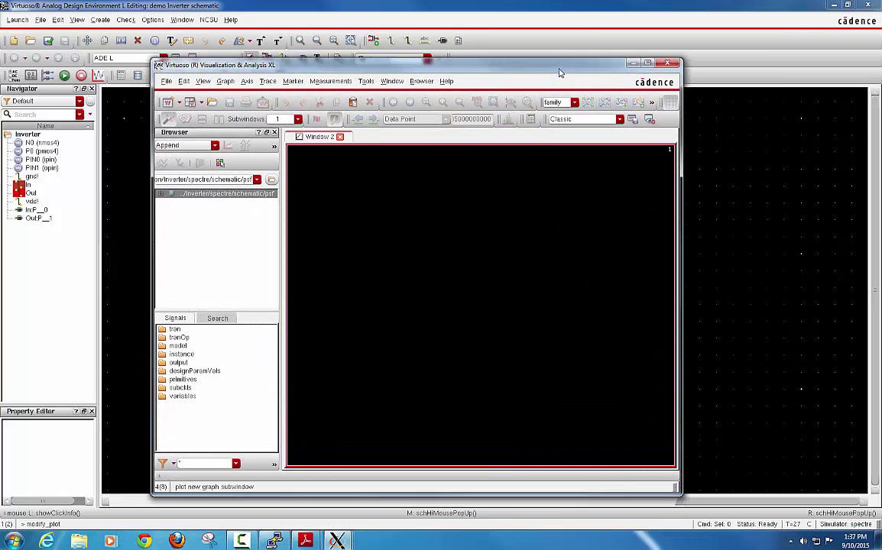
left_click(161, 195)
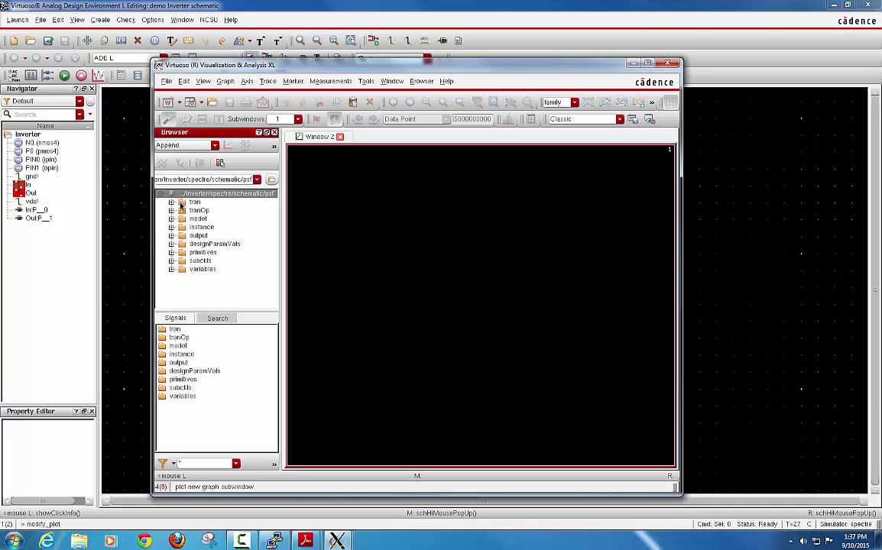
left_click(194, 202)
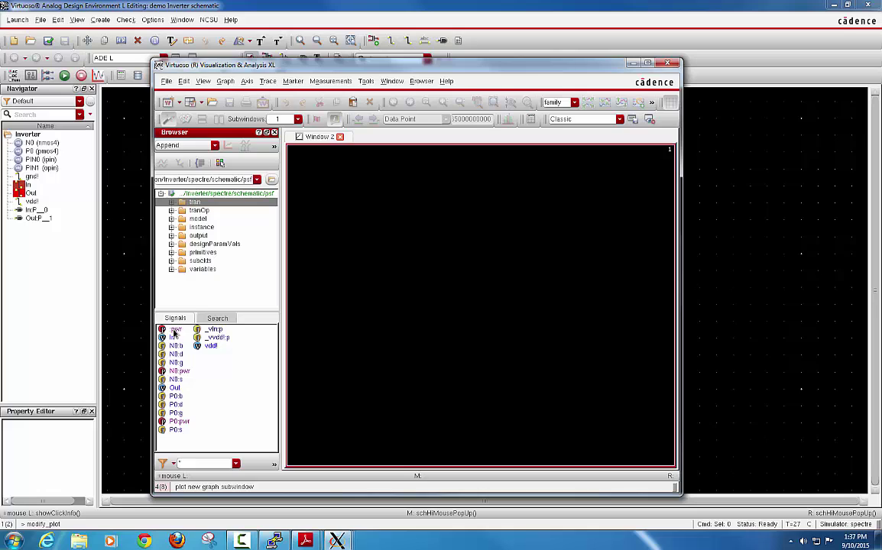
Step: Send the pwr signal to the Calculator and hide its stack
right_click(174, 333)
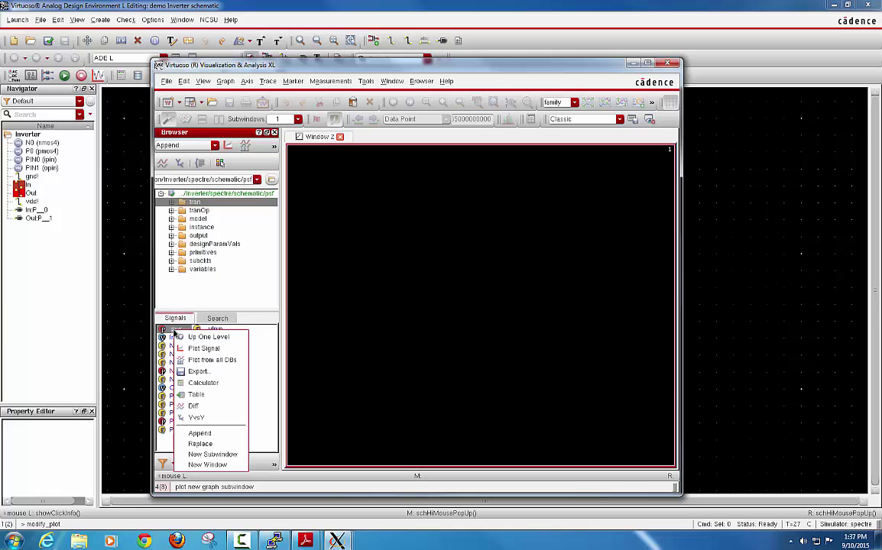
left_click(218, 384)
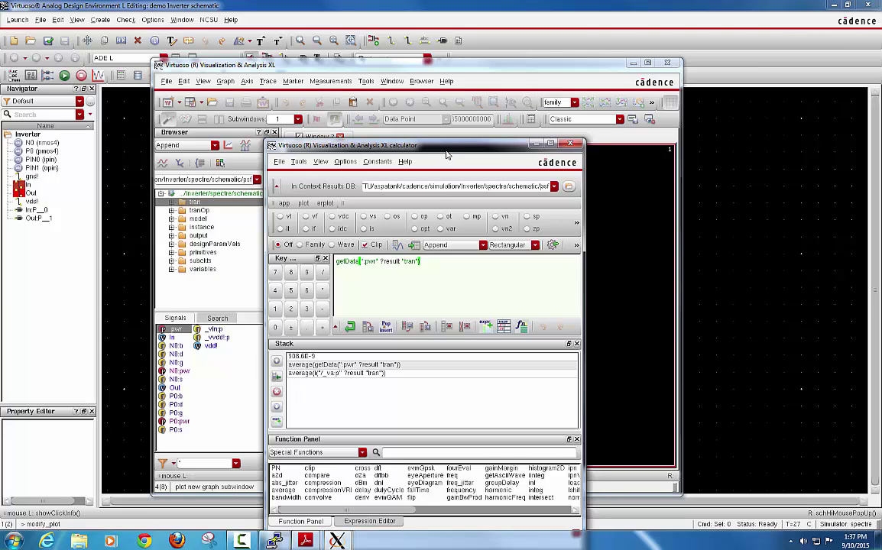
left_click_drag(405, 145, 412, 71)
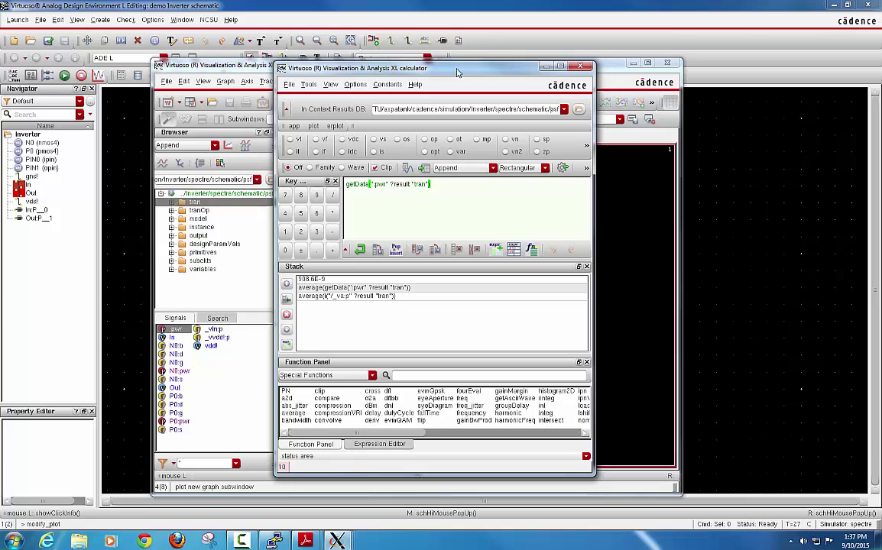
left_click(586, 266)
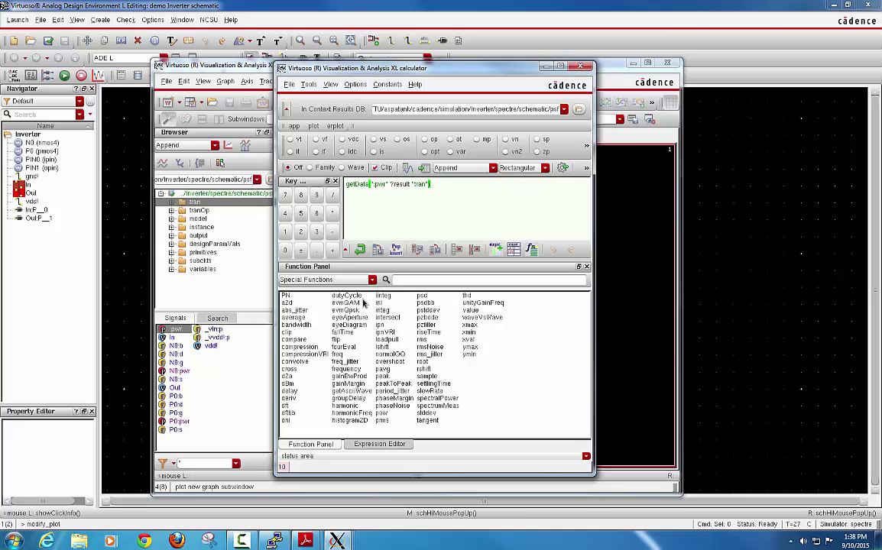
Step: Apply average to pwr from the All functions list, evaluate it to 908.6E-9, then minimize the calculator
left_click(300, 280)
left_click(289, 291)
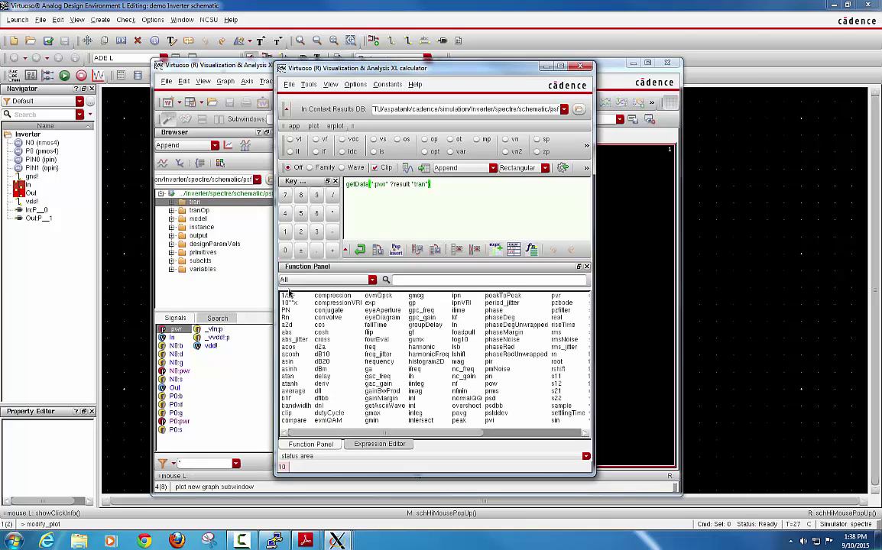
left_click(294, 392)
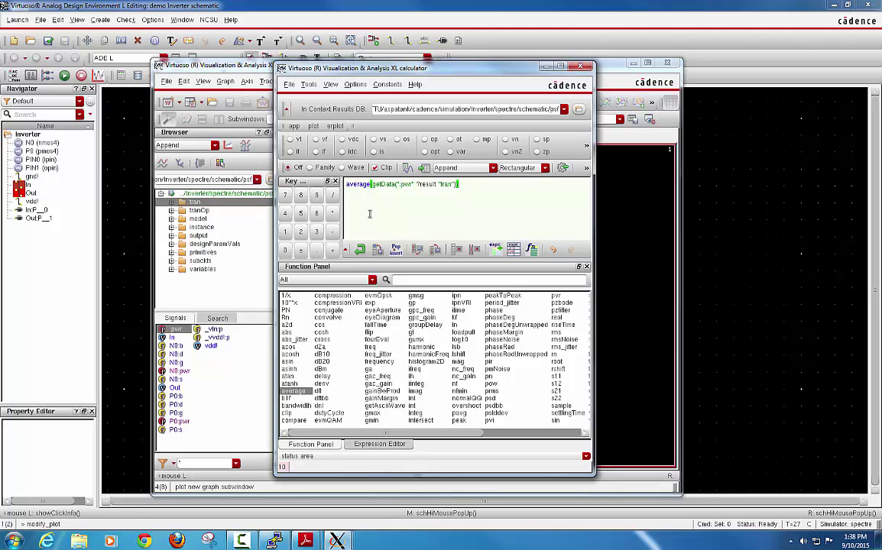
left_click(407, 168)
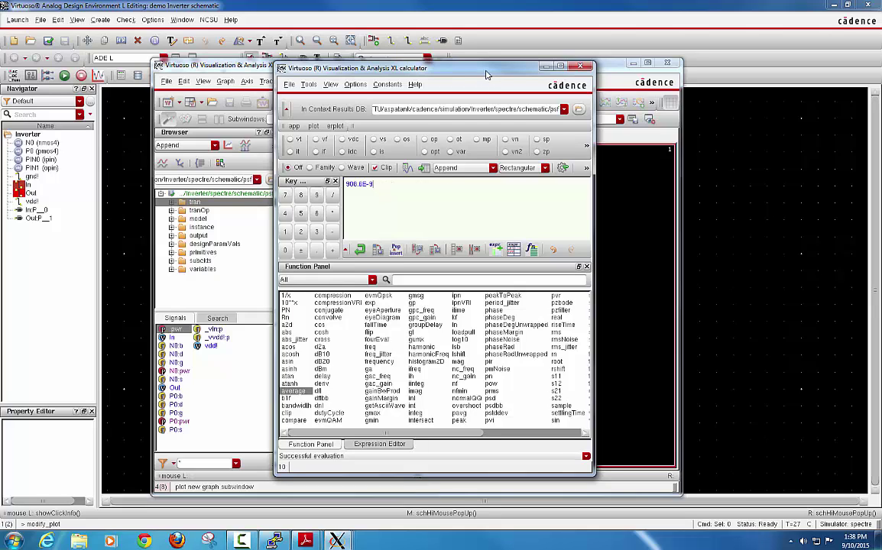
left_click_drag(484, 72, 417, 75)
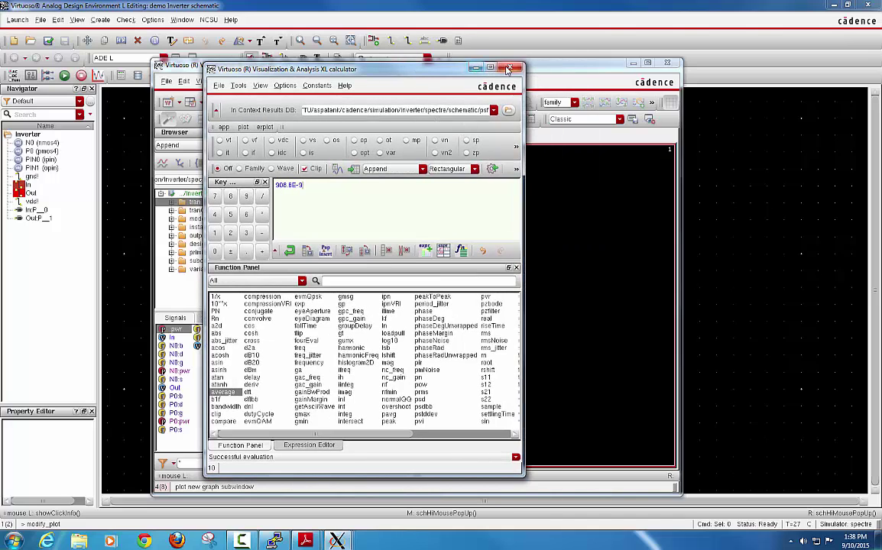
left_click(474, 68)
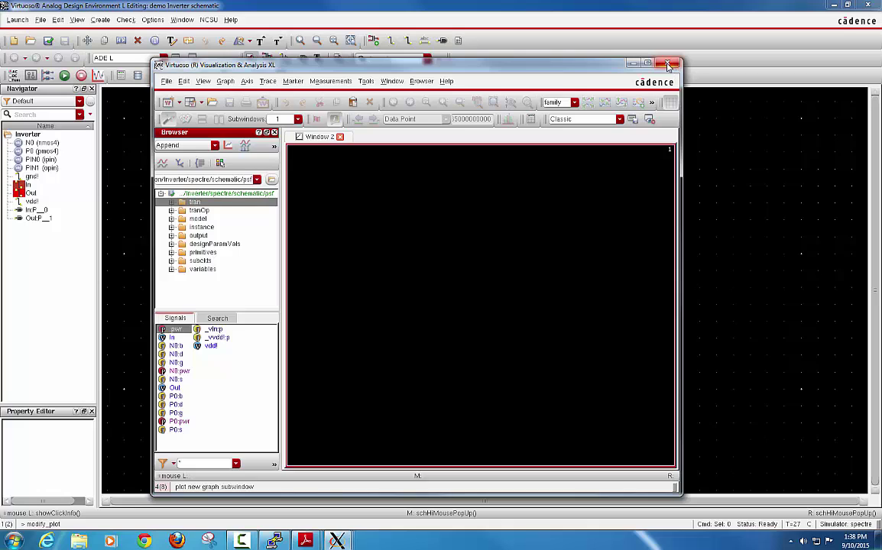
Step: Close the Visualization & Analysis XL window, leaving the ADE L setup in view
left_click(669, 64)
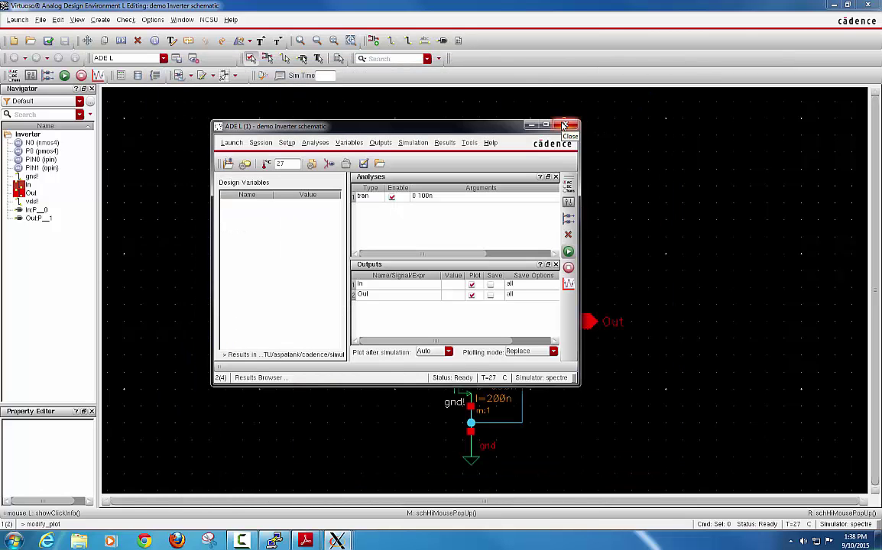
left_click_drag(504, 127, 521, 113)
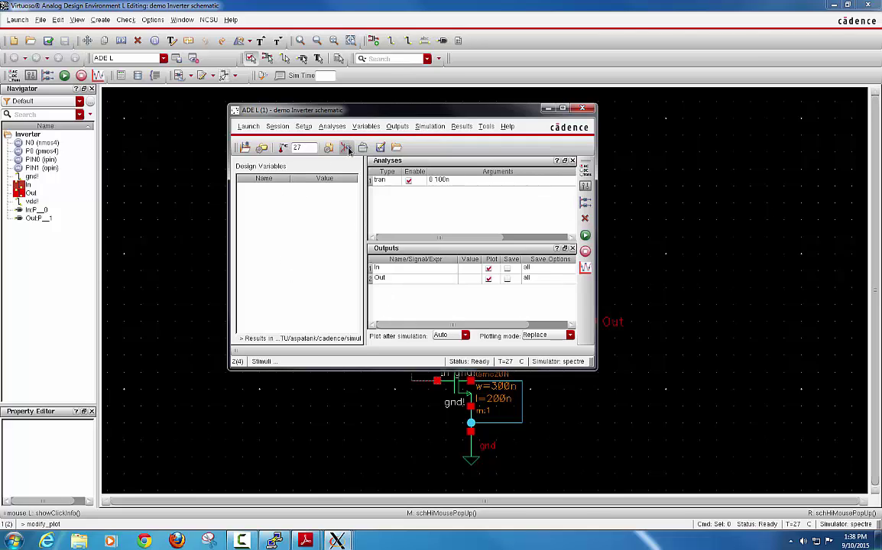
Step: Save the ADE L state as cellview demo/Inverter/spectre_state1 via Session > Save State
left_click(277, 127)
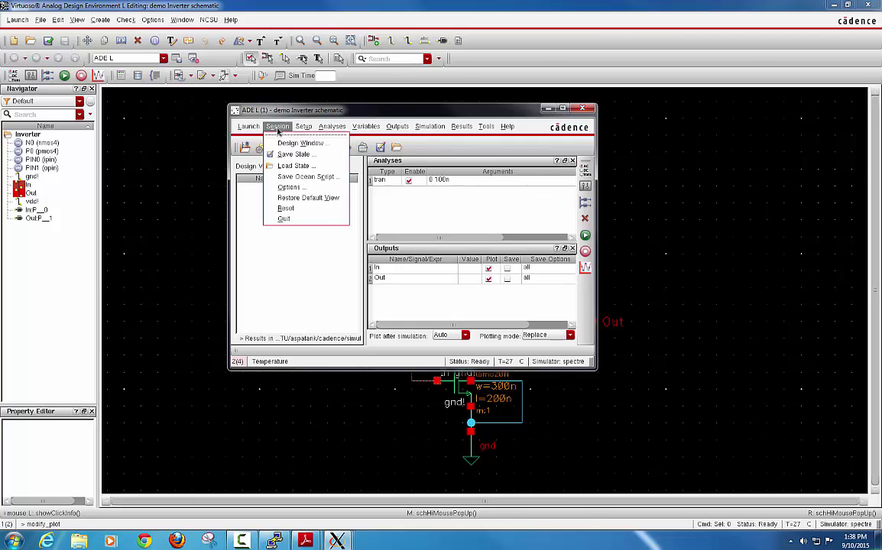
left_click(308, 155)
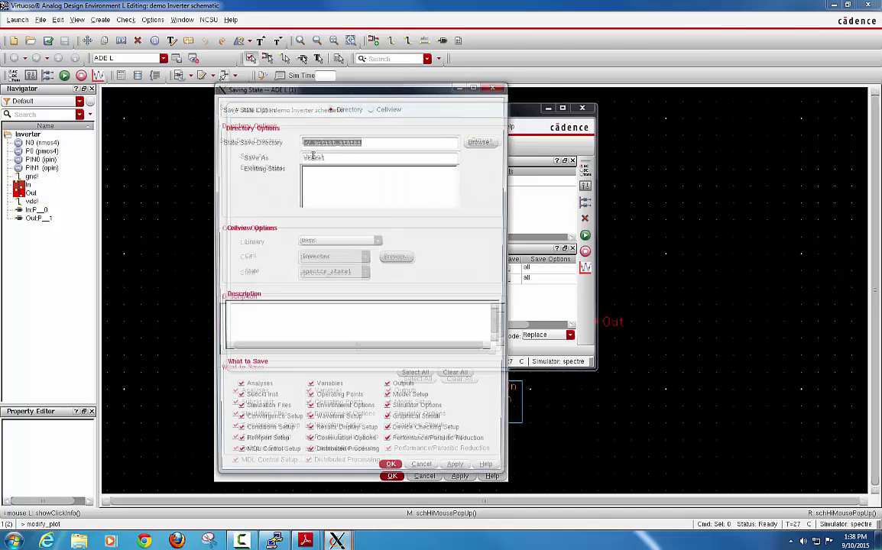
left_click_drag(383, 98, 379, 85)
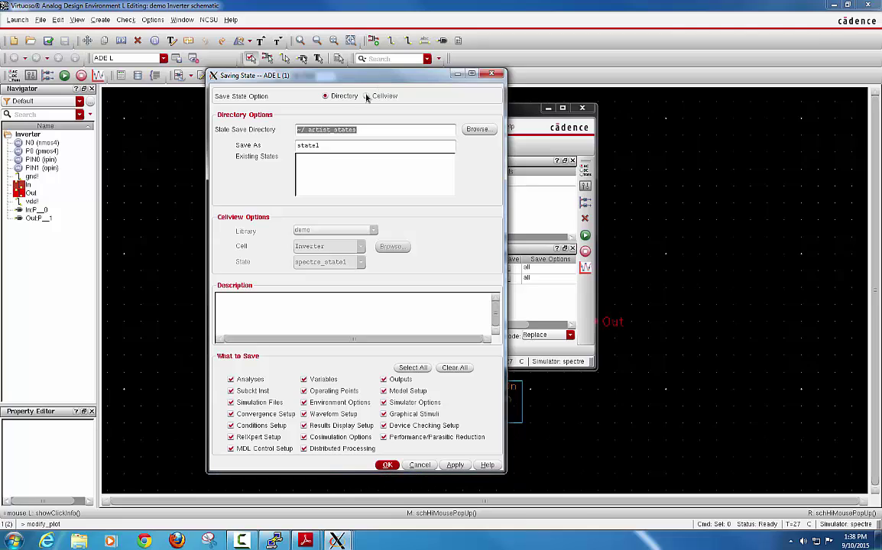
left_click(366, 96)
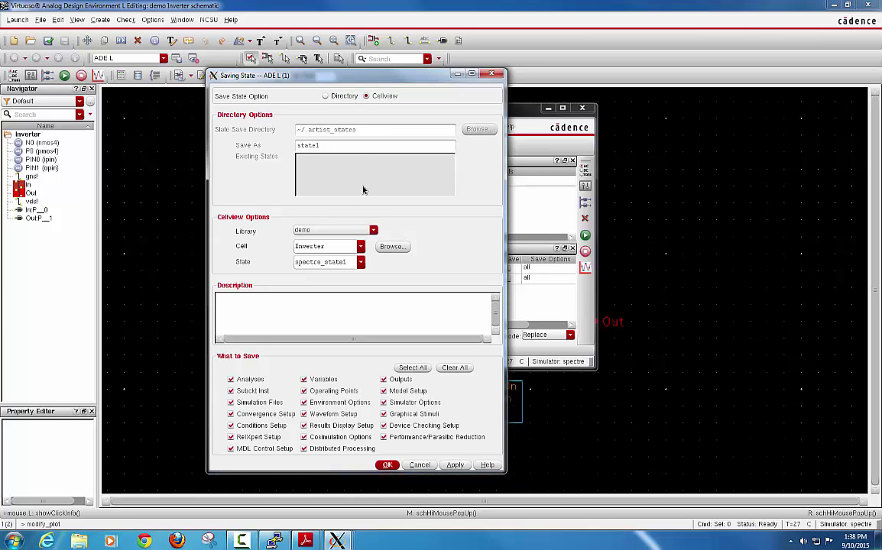
left_click(388, 465)
left_click(389, 465)
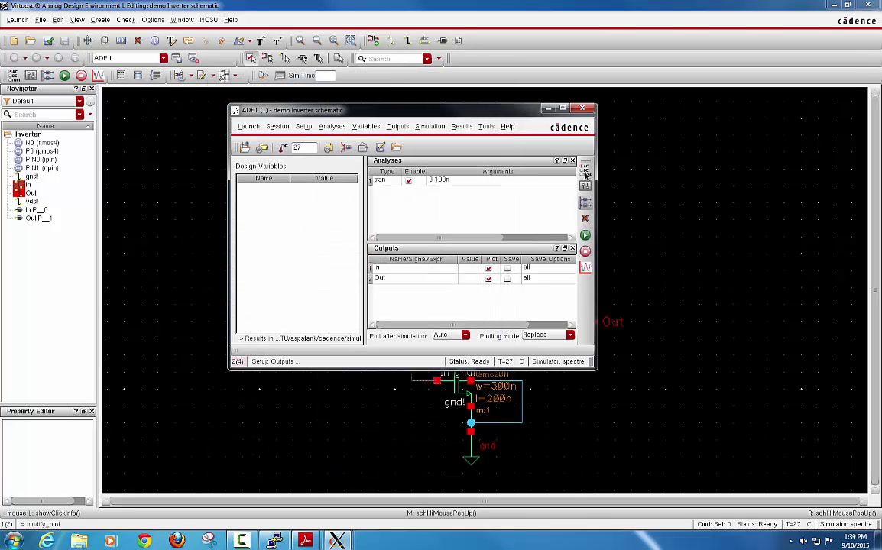
Step: Close ADE L and the Inverter schematic, then bring Library Manager to the front
left_click(584, 111)
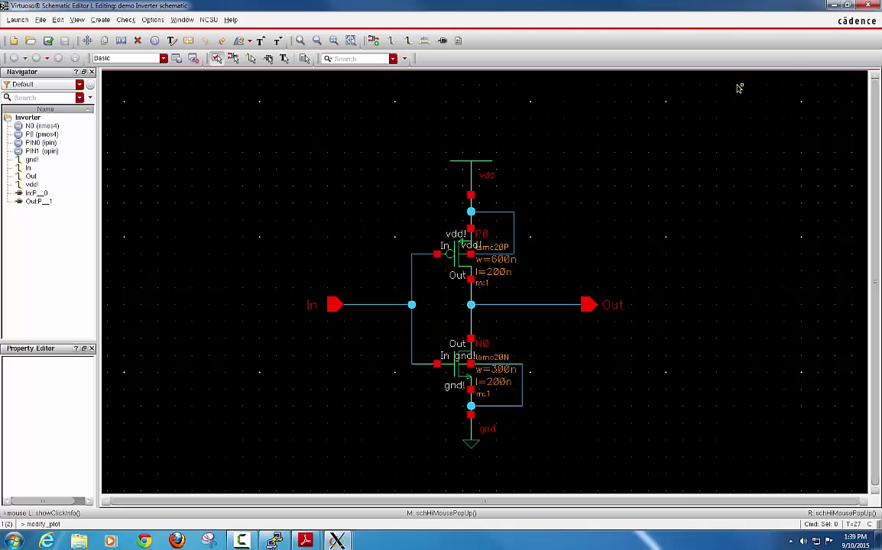
left_click(866, 6)
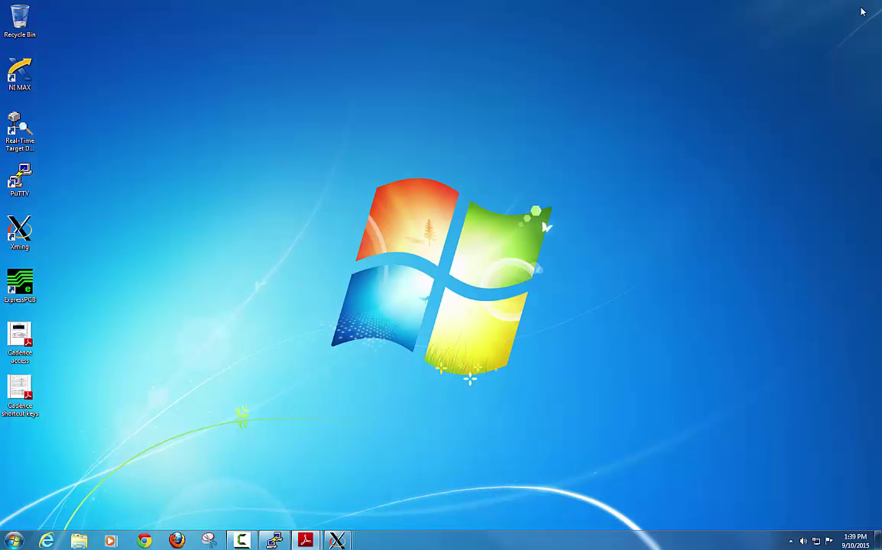
left_click(346, 541)
left_click(339, 485)
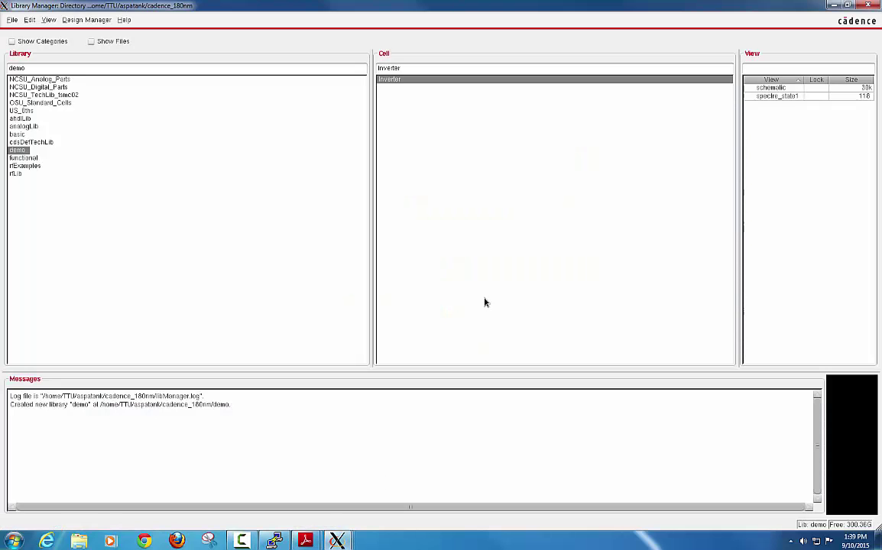
Step: Open the spectre_state1 view of demo Inverter, restoring ADE L with tran 0 100n and In/Out outputs
left_click(768, 87)
left_click(772, 97)
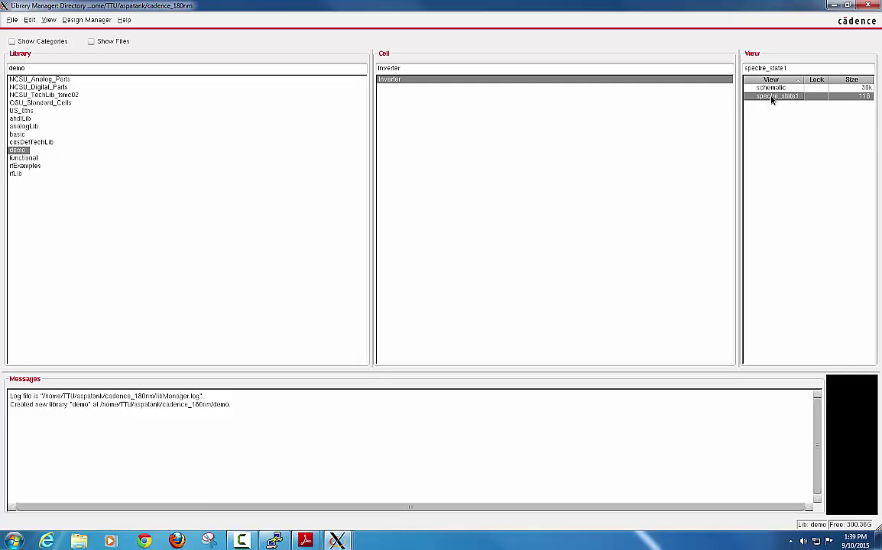
double_click(770, 98)
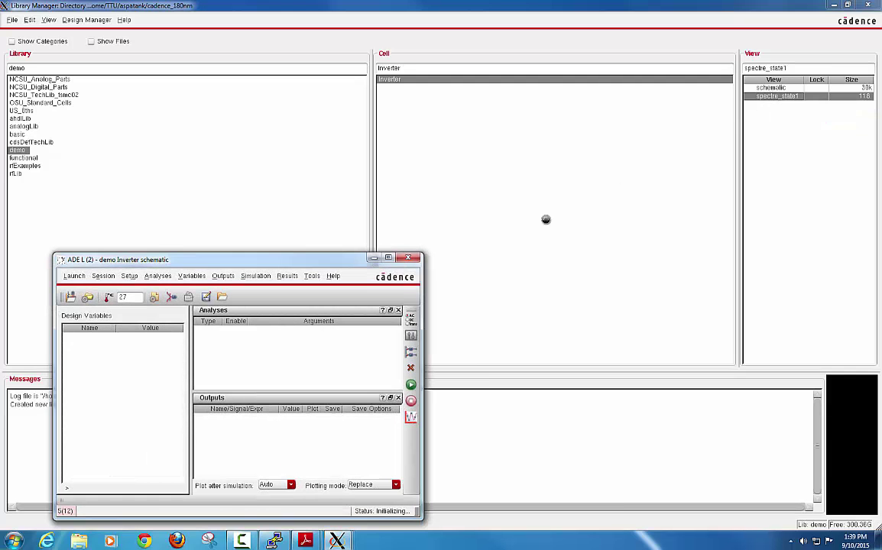
left_click_drag(332, 264, 501, 136)
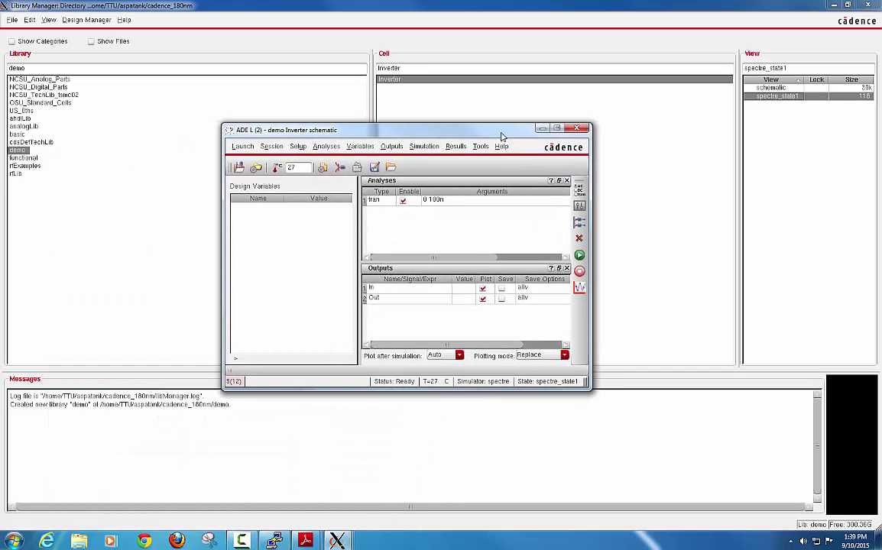